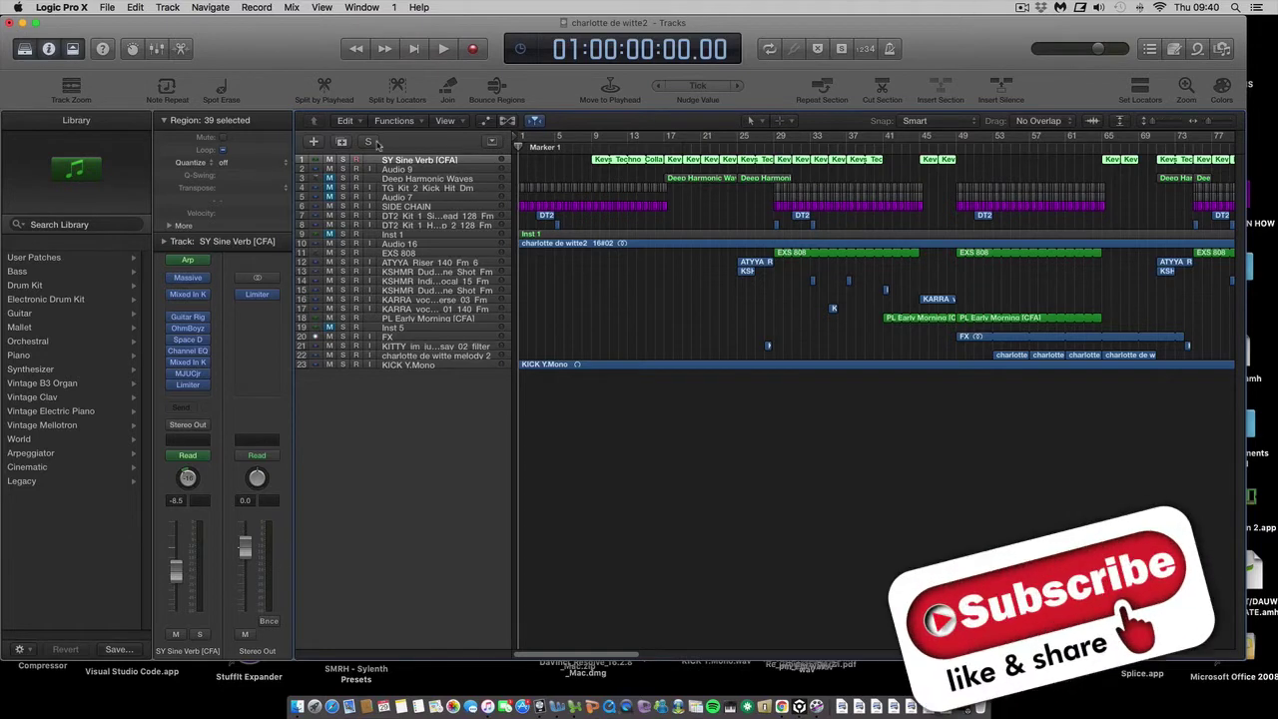
- Solo the SY Sine Verb [CFA] track and play its part from about bar 13 to bar 25
left_click(343, 159)
key("space")
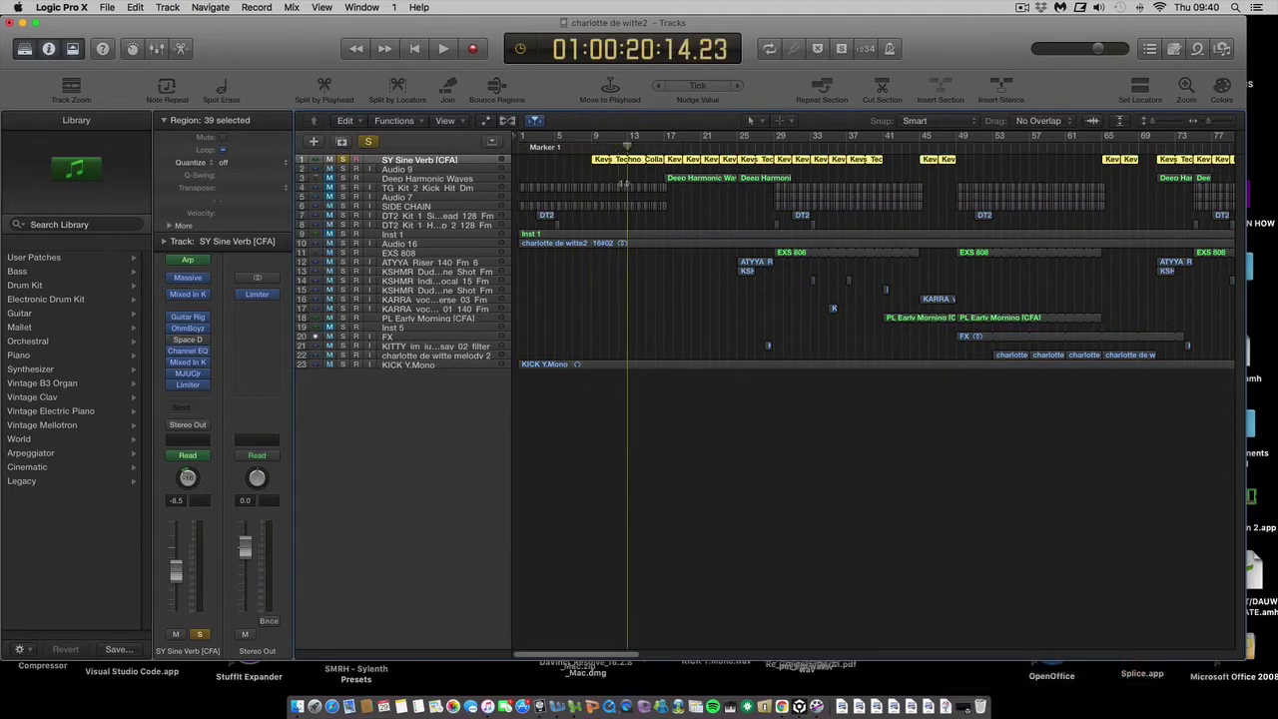
left_click(479, 204)
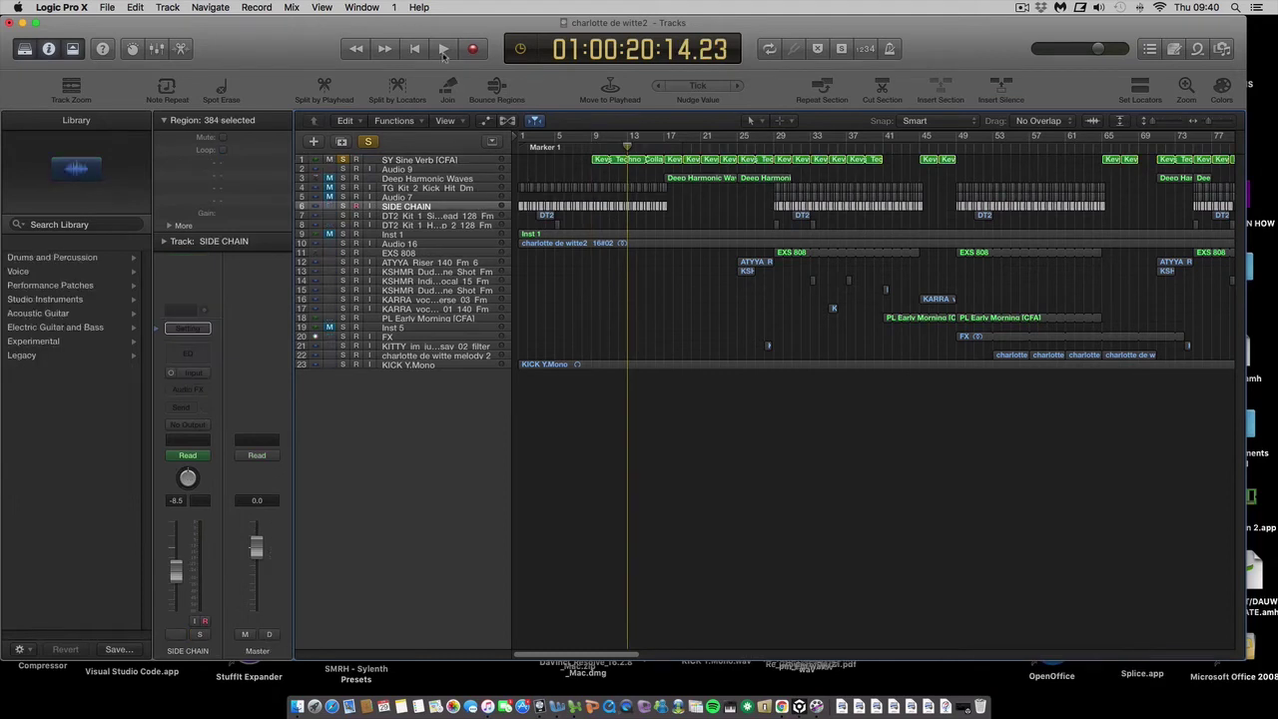
key("space")
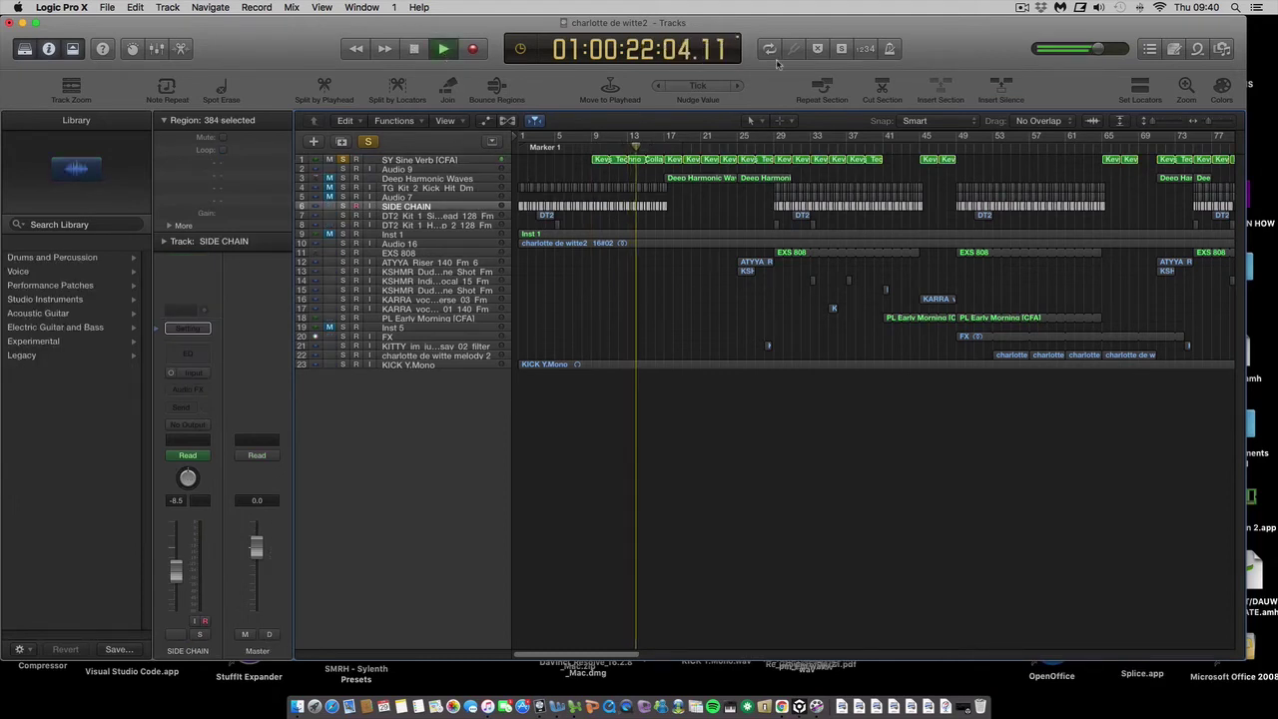
key("XF86AudioRaiseVolume")
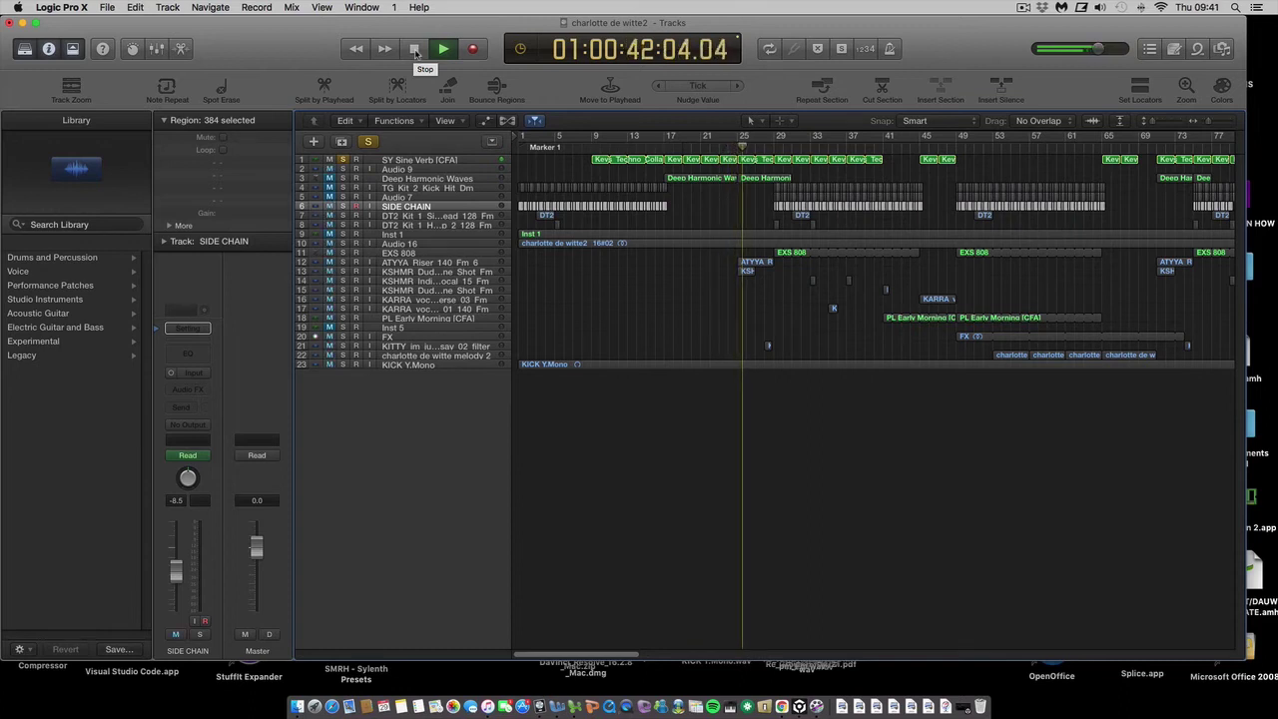
left_click(417, 53)
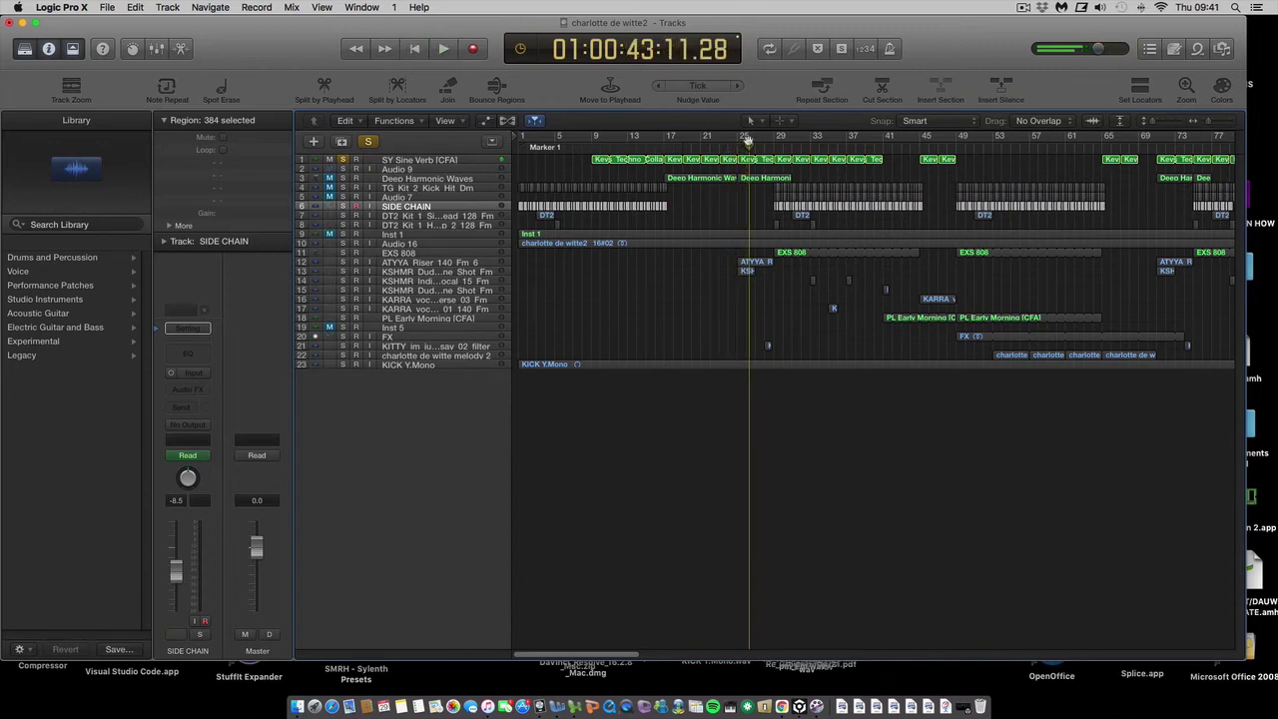
- Move the playhead to bar 9, bypass the effects on SY Sine Verb [CFA] and open its Massive instrument window
left_click_drag(748, 146, 588, 177)
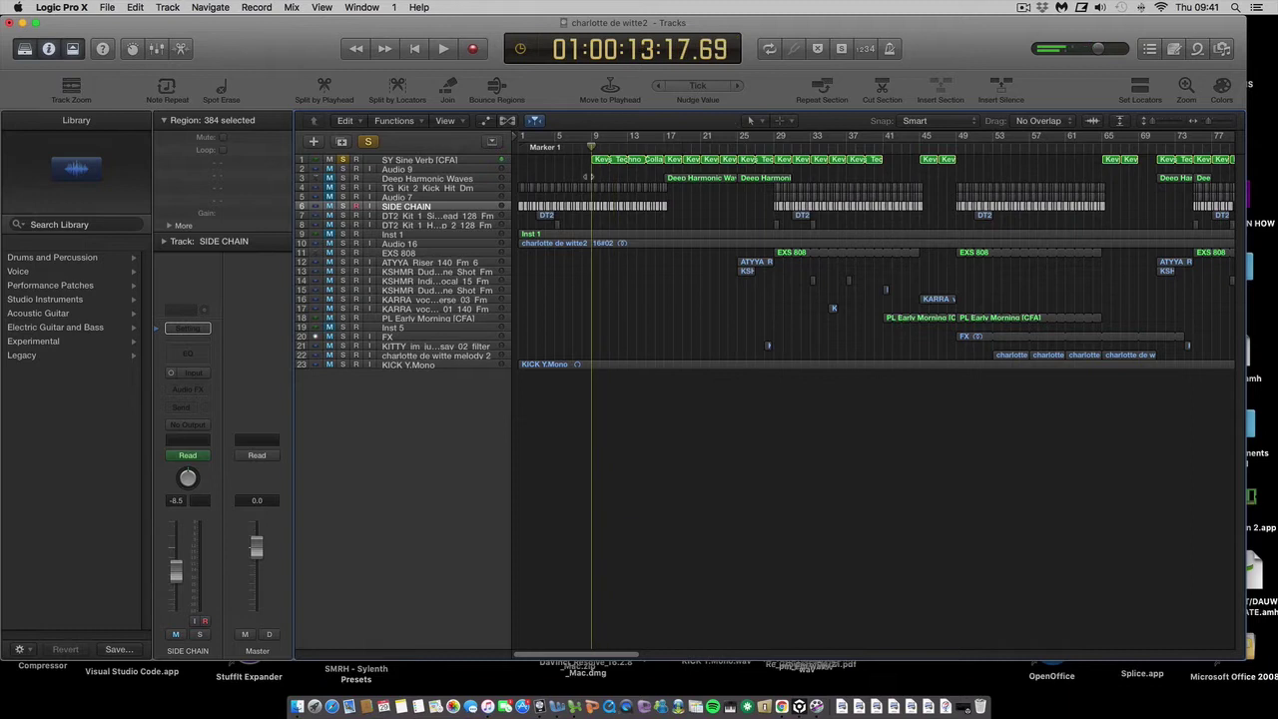
left_click(446, 161)
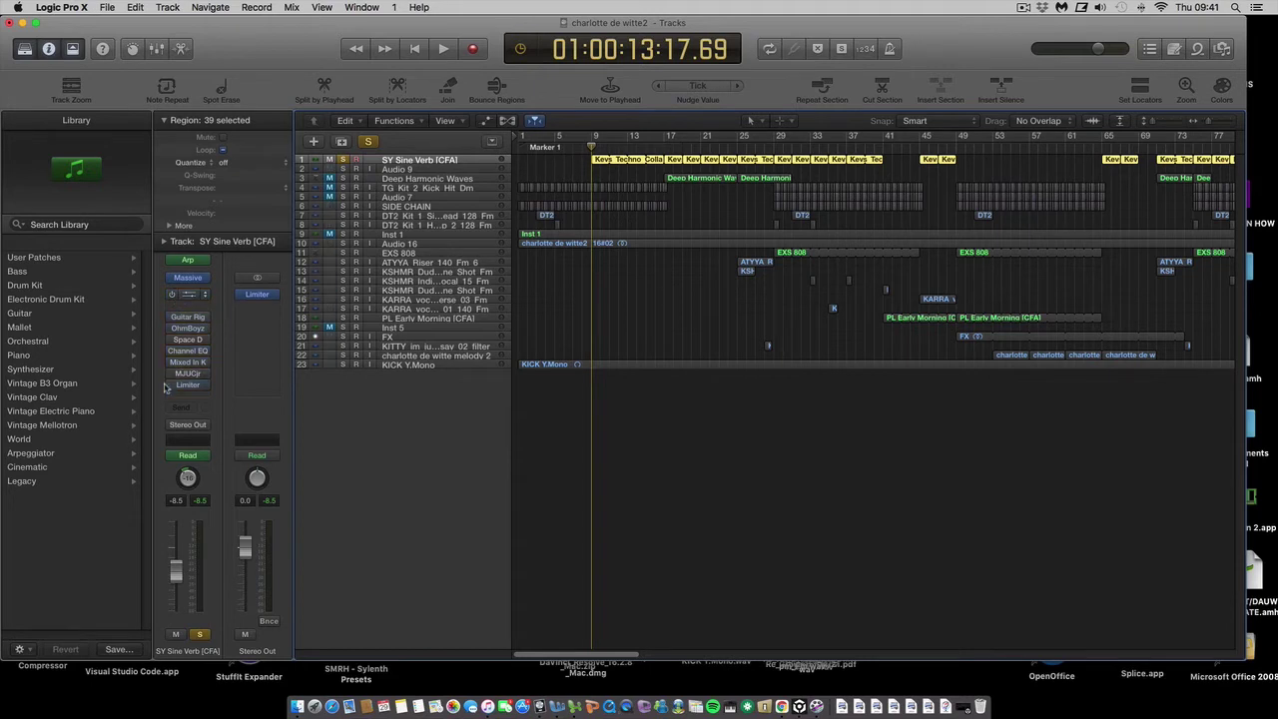
left_click(165, 121)
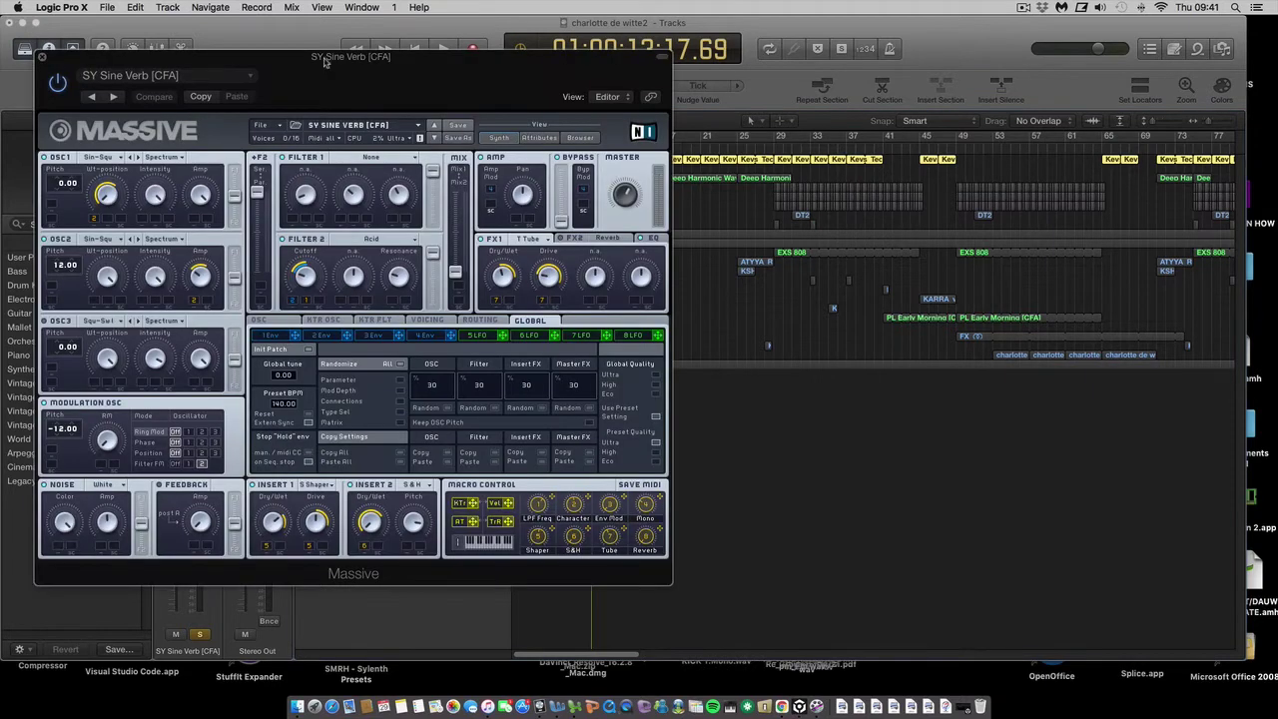
left_click_drag(324, 62, 500, 350)
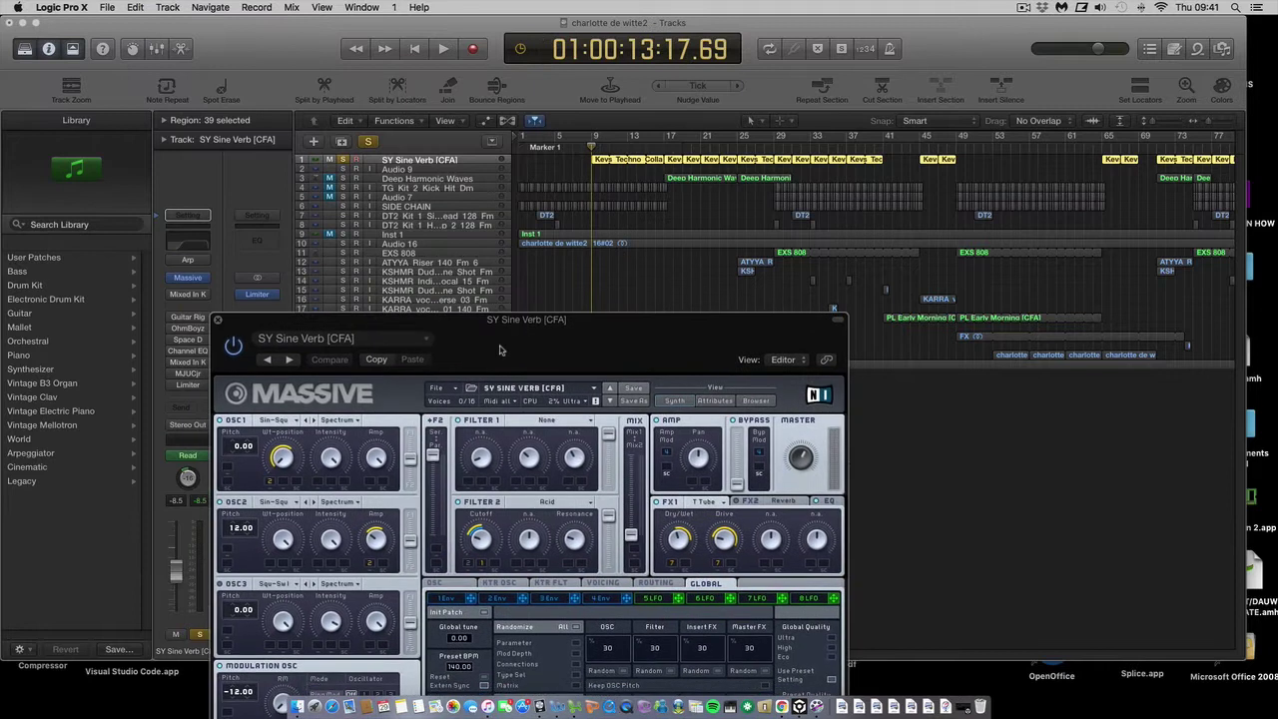
- Play the dry Massive sound from bar 9, park the plug-in window aside and return the playhead to bar 9
left_click(444, 49)
left_click(444, 49)
left_click_drag(639, 334, 1150, 27)
left_click_drag(601, 147, 591, 148)
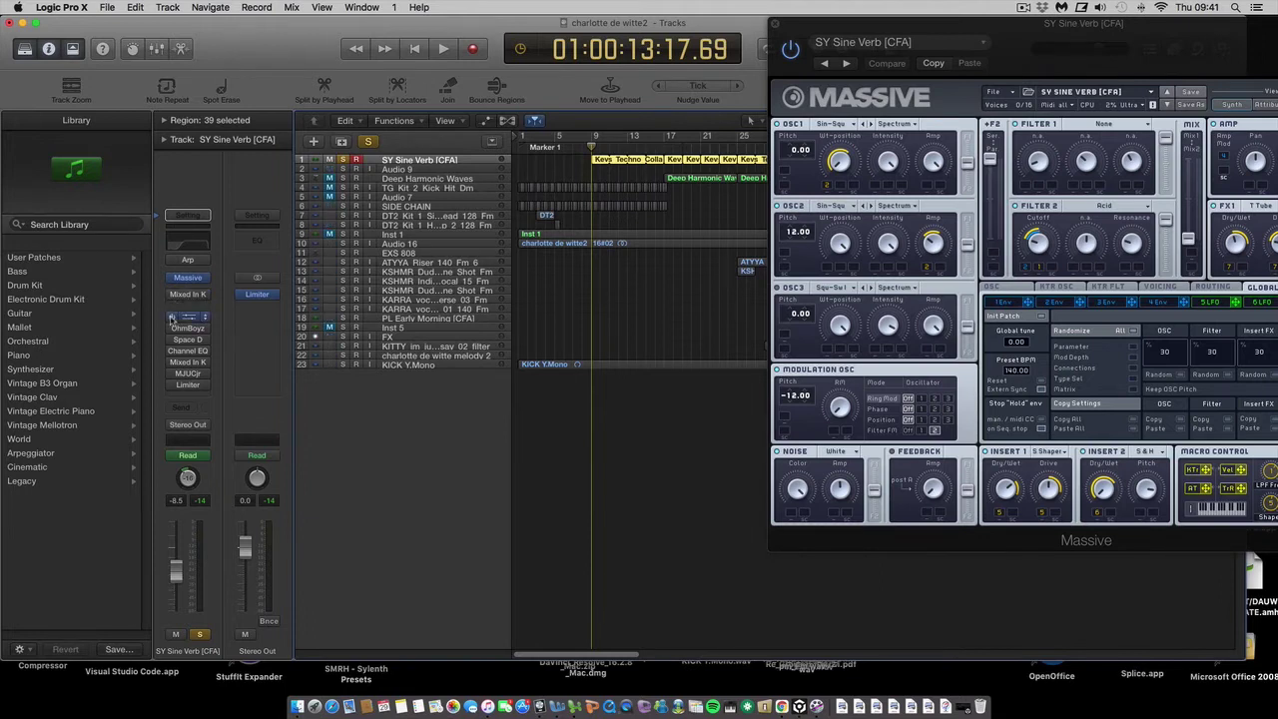
- Enable the Arp on SY Sine Verb [CFA] and play the part from bar 9 with Guitar Rig bypassed
left_click_drag(867, 20, 897, 27)
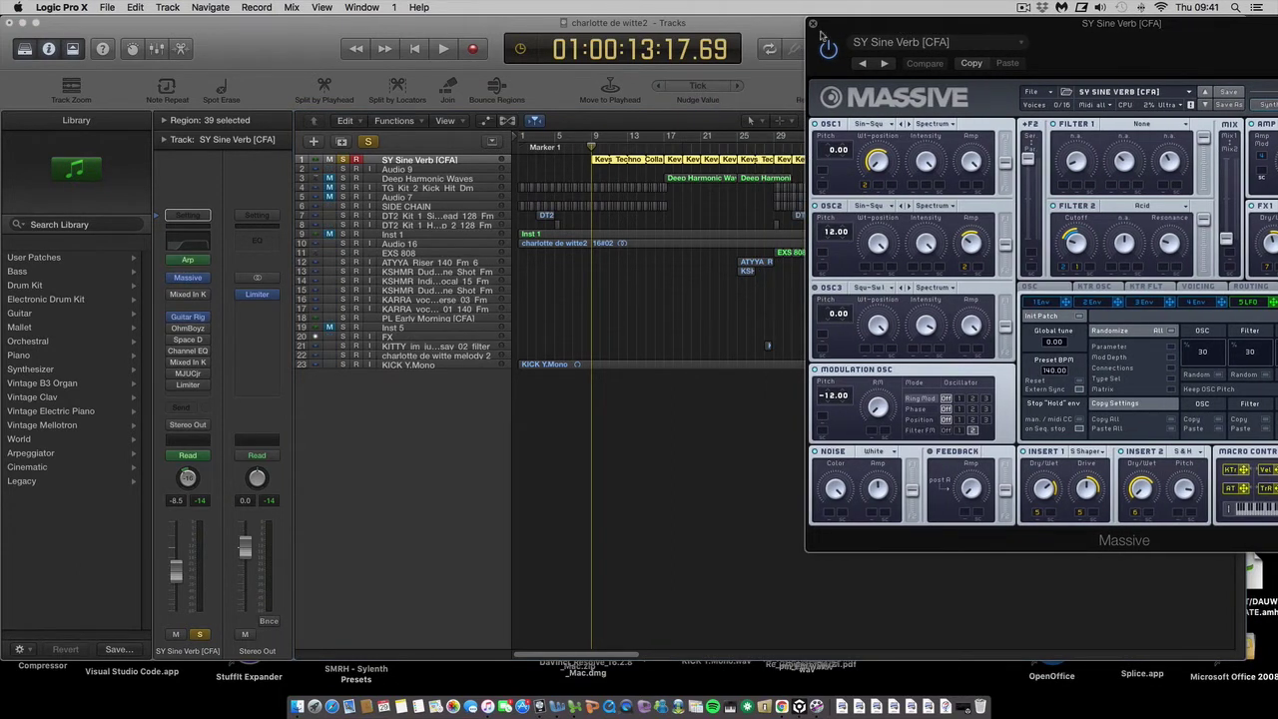
left_click_drag(861, 28, 841, 37)
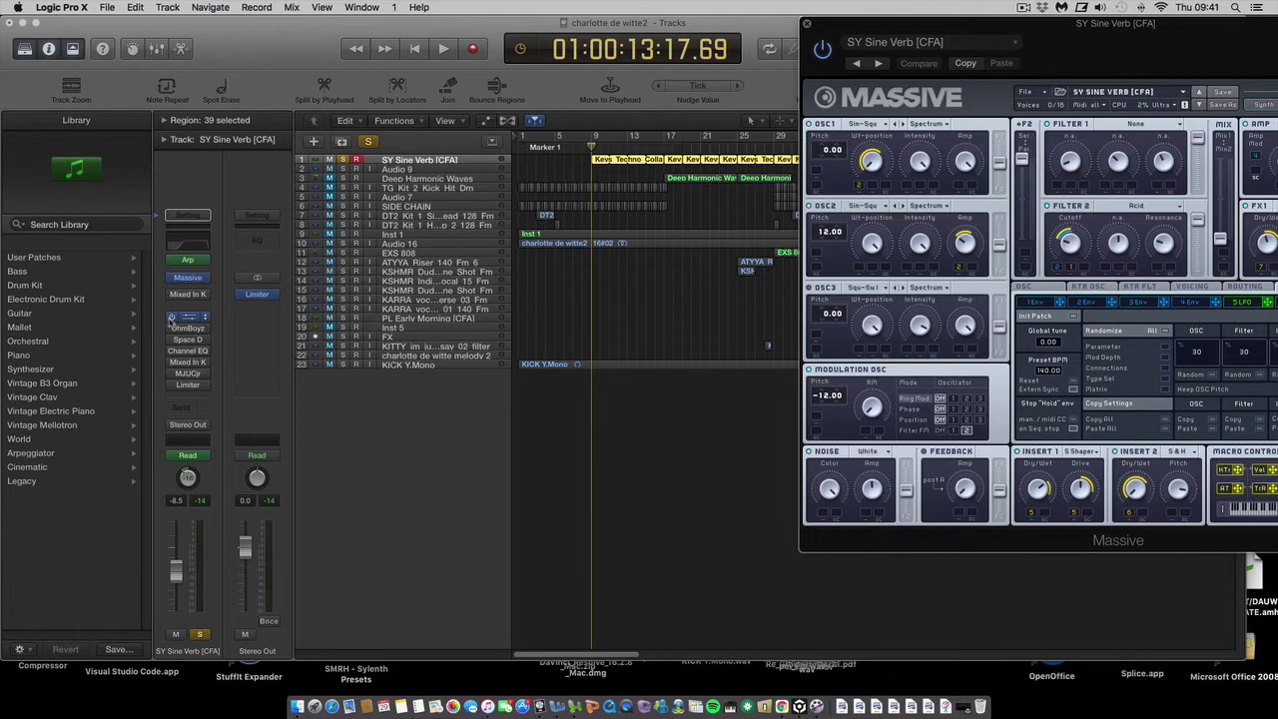
left_click(440, 45)
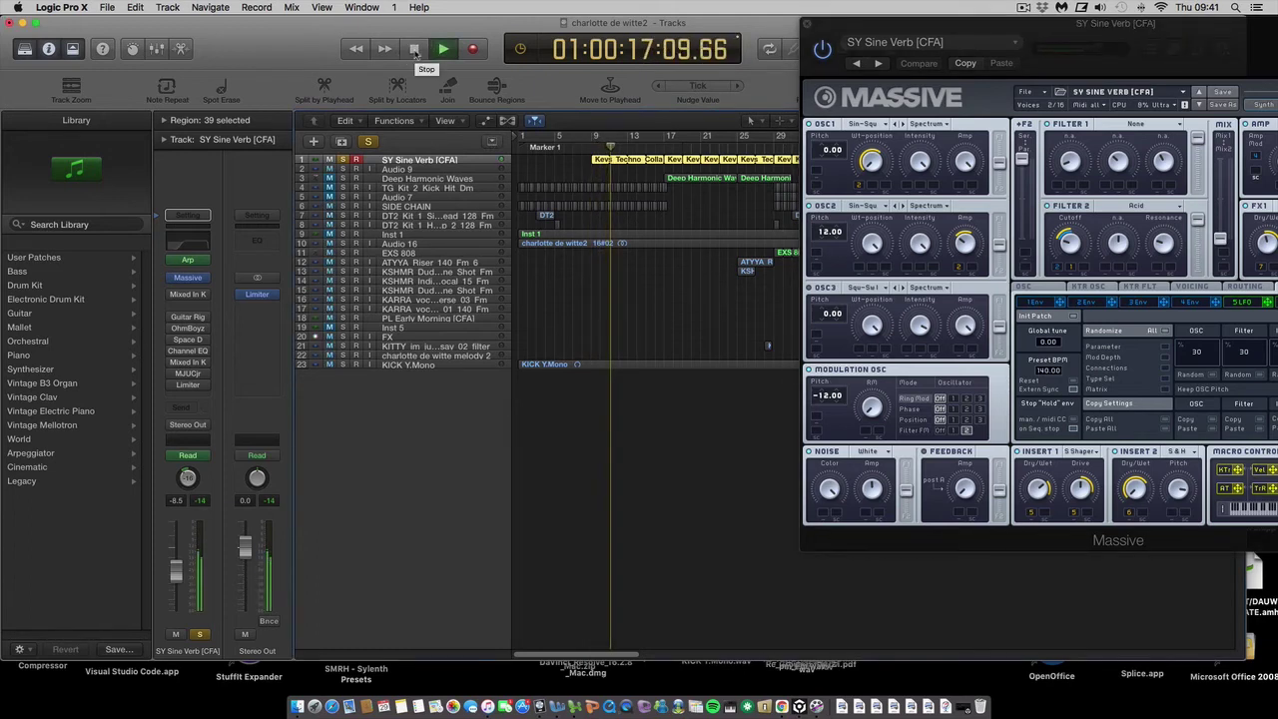
left_click(415, 51)
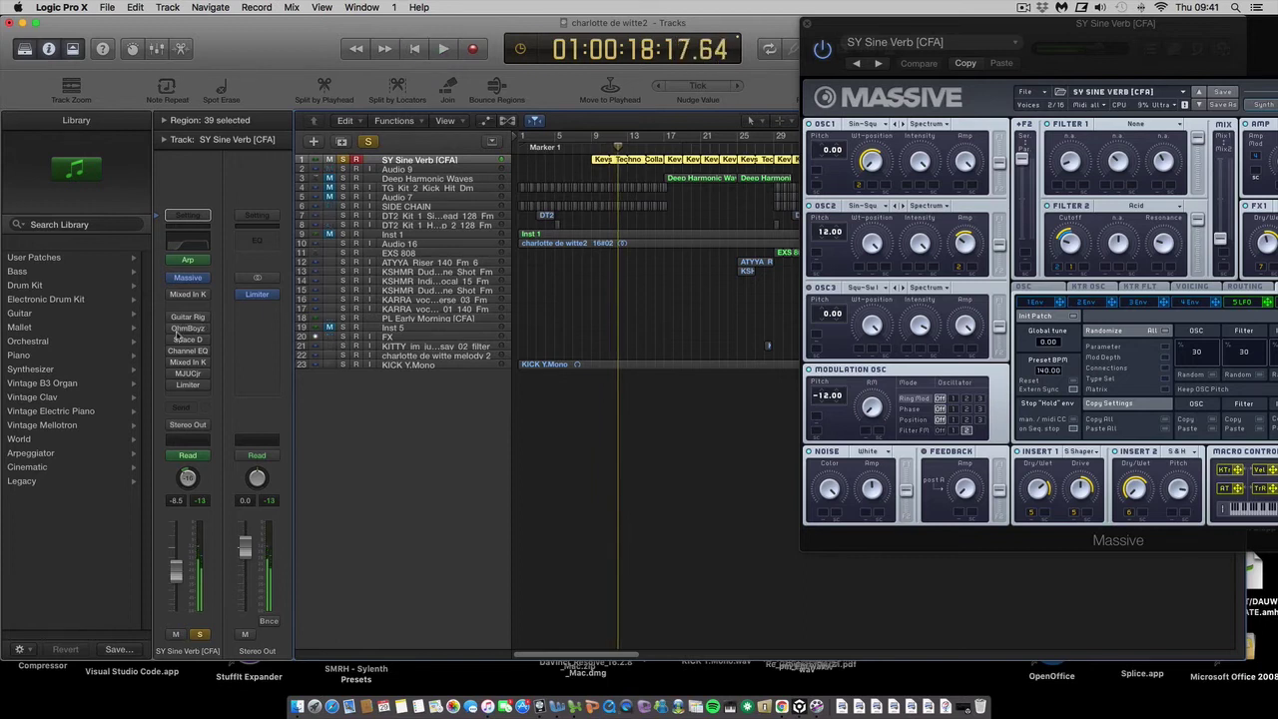
- Enable Guitar Rig on SY Sine Verb [CFA] and play the part from about bar 13
left_click_drag(618, 148, 627, 148)
left_click(444, 49)
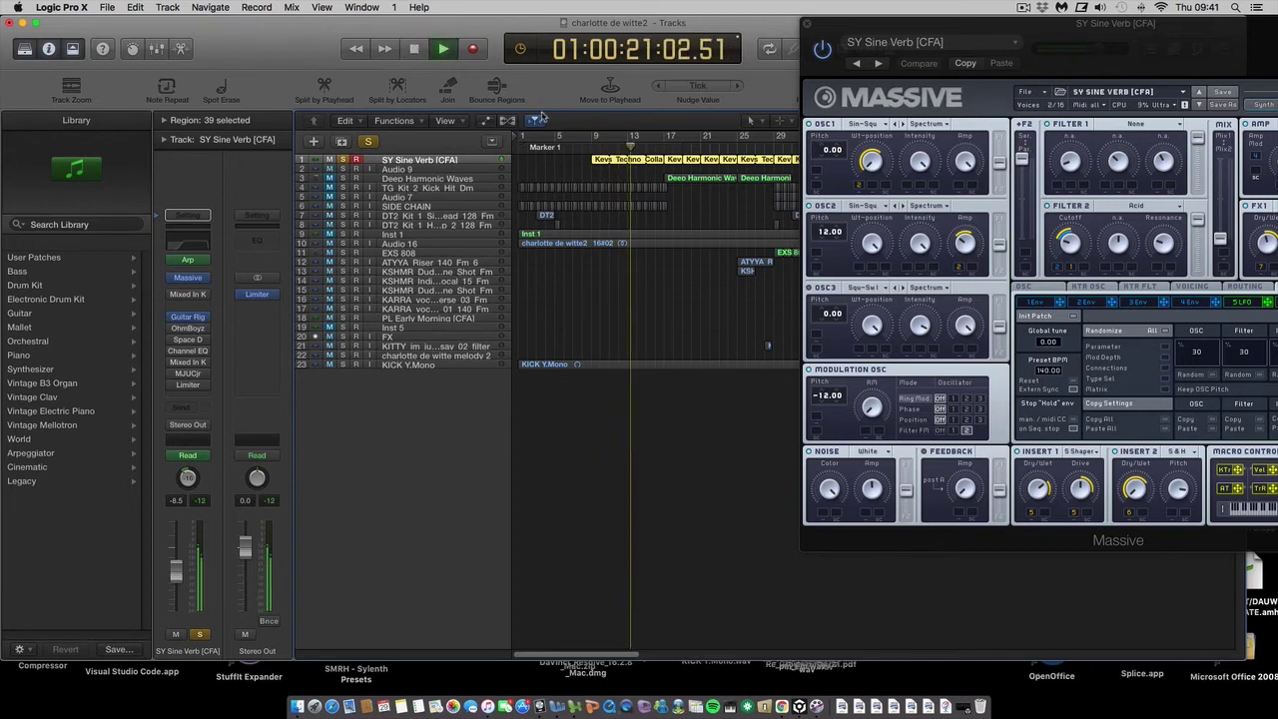
left_click(418, 50)
key("comma")
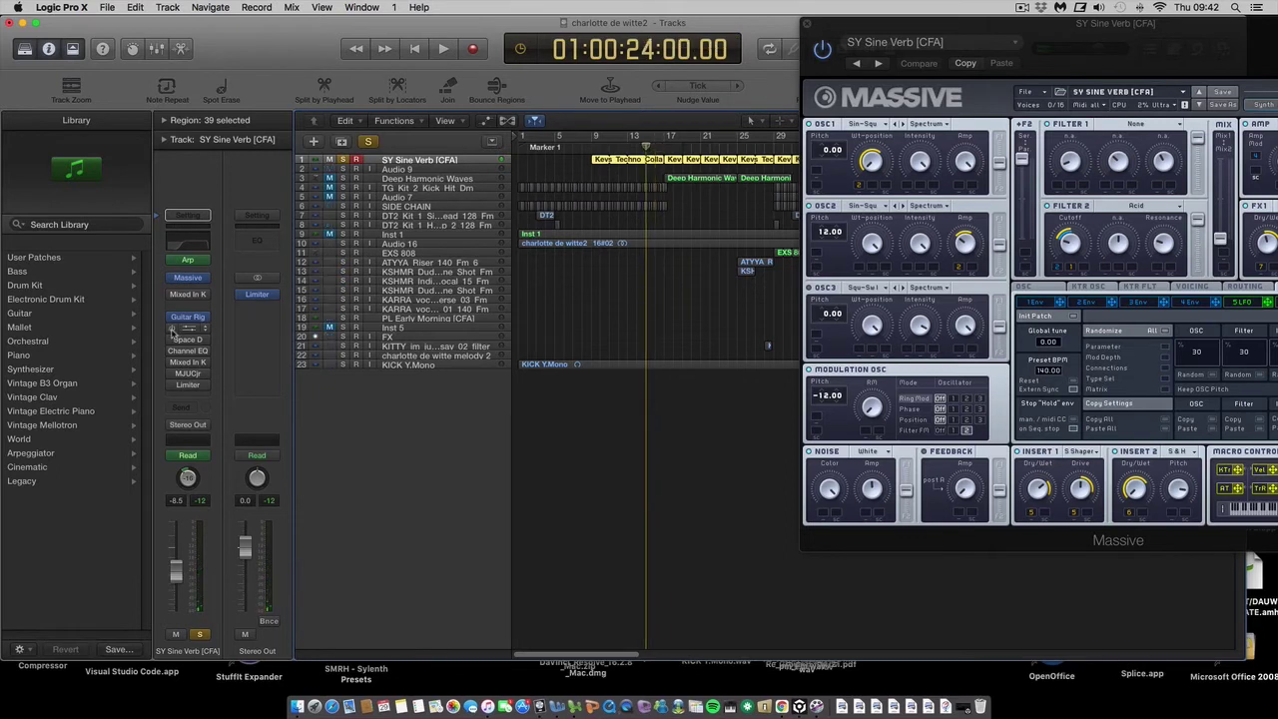
- Open the track's Guitar Rig window, move it clear of the mixer strip and play the part to examine its Trance Gate step sequencer
left_click(251, 286)
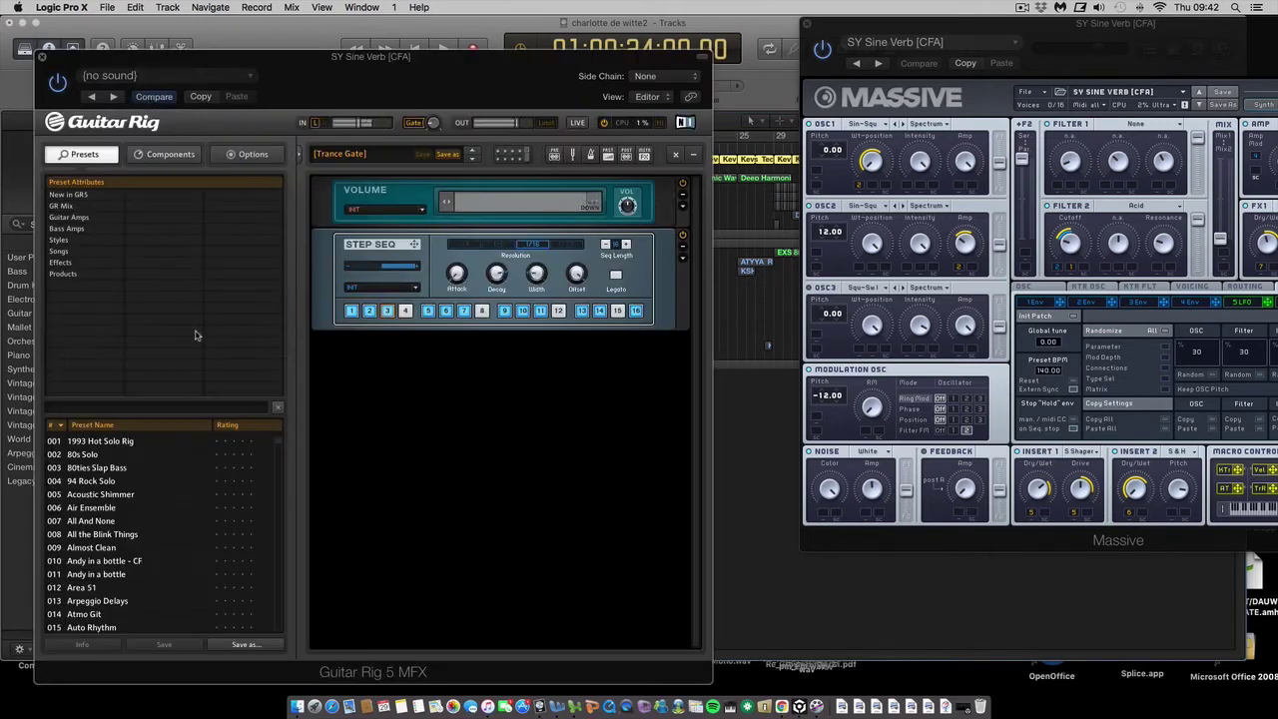
left_click_drag(296, 65, 277, 30)
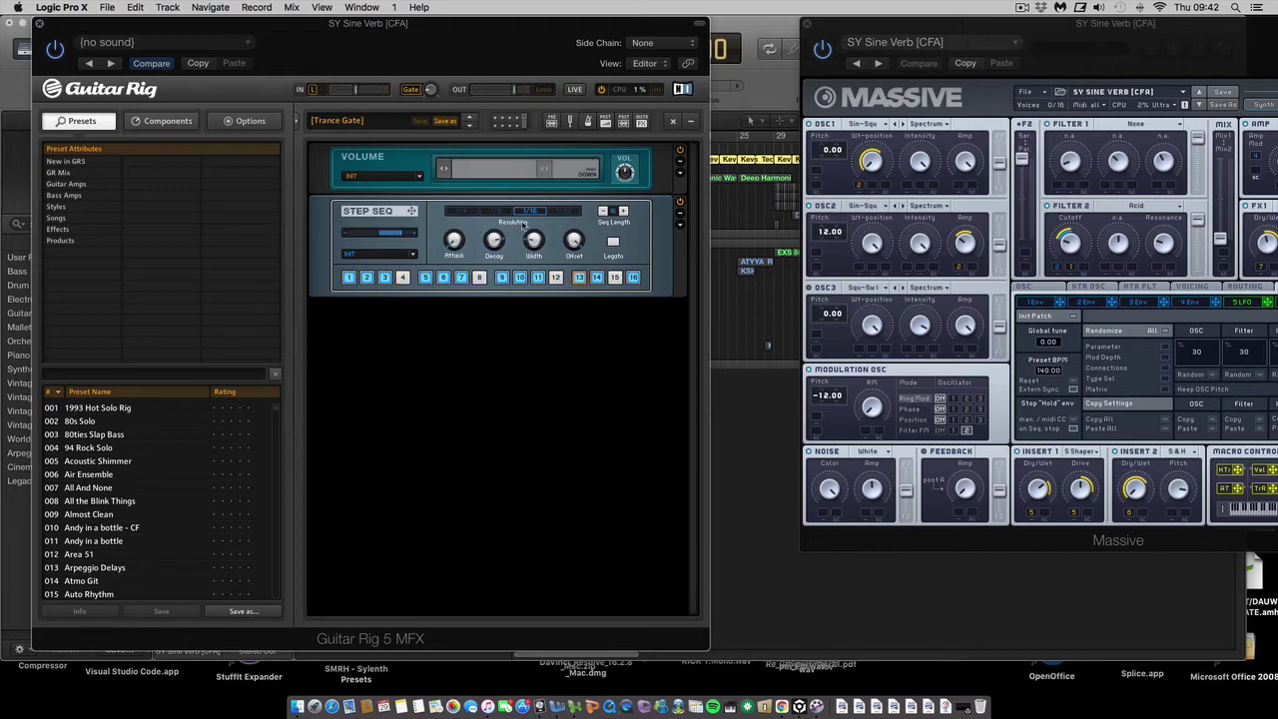
left_click_drag(517, 20, 1076, 223)
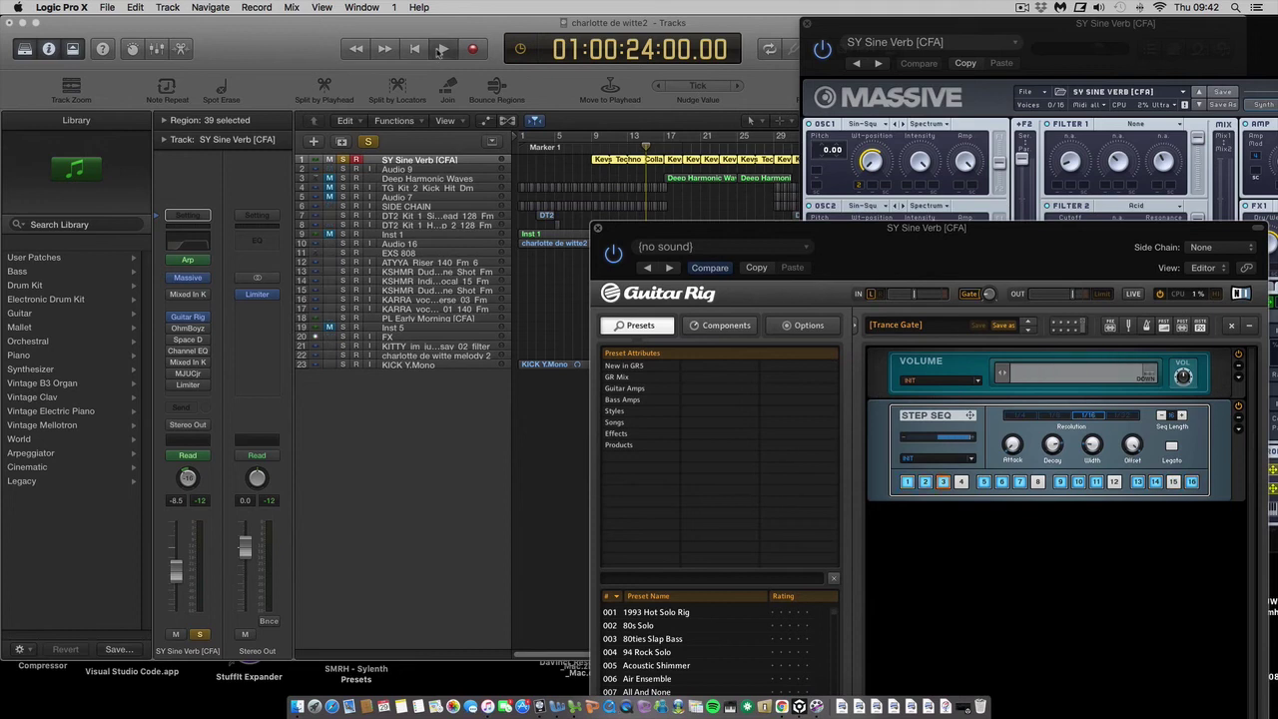
left_click(440, 49)
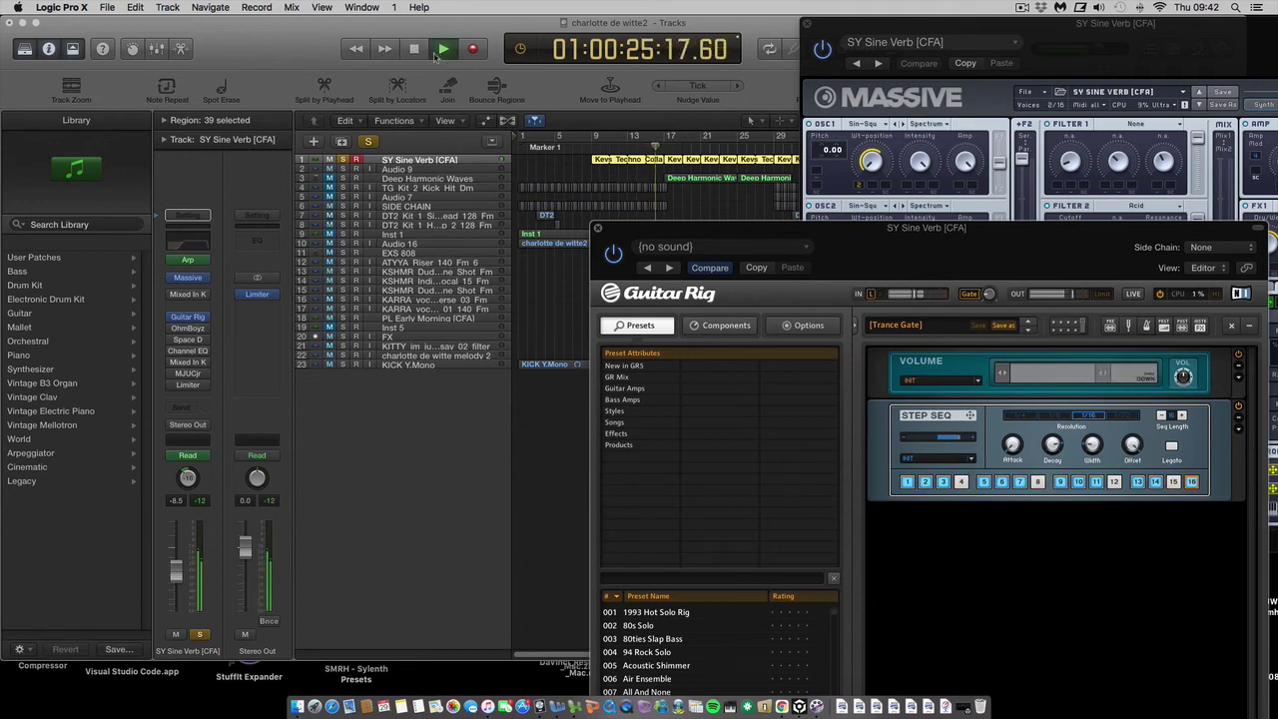
left_click(437, 52)
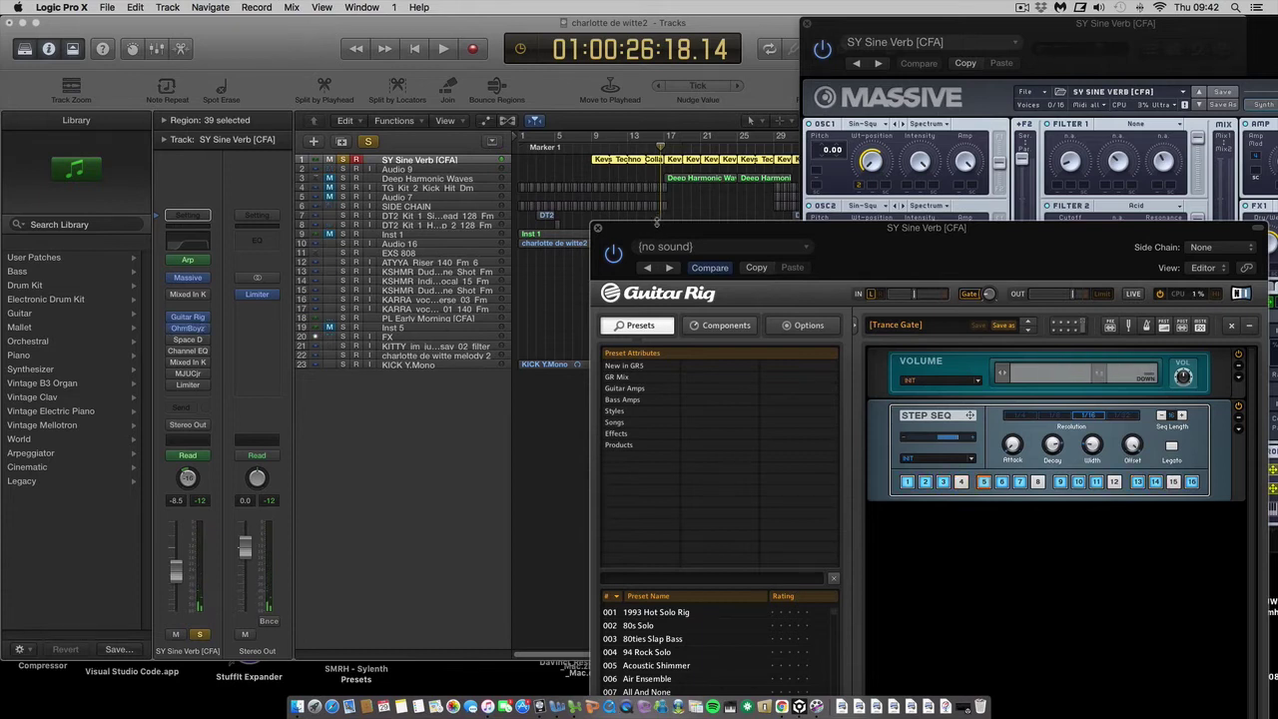
- Enable OhmBoyz on the track, play from about bar 15 and view the delay's settings during playback
left_click_drag(661, 147, 647, 147)
left_click(447, 49)
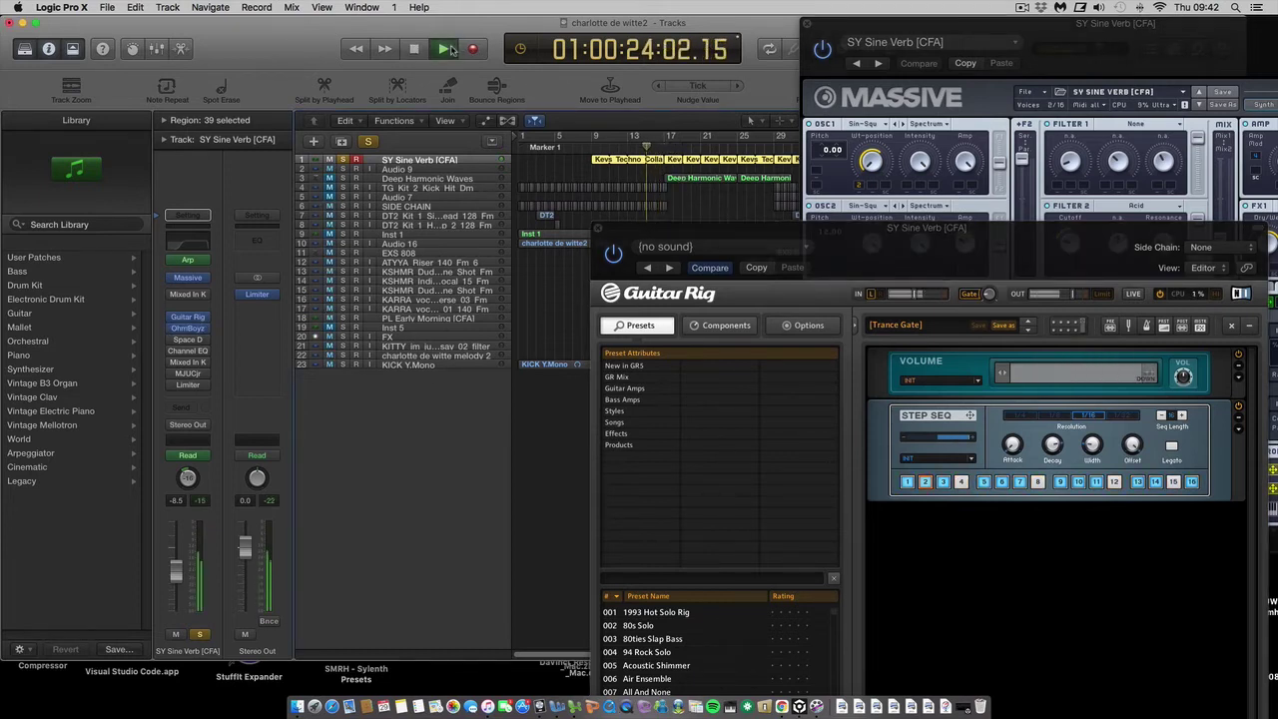
left_click(185, 331)
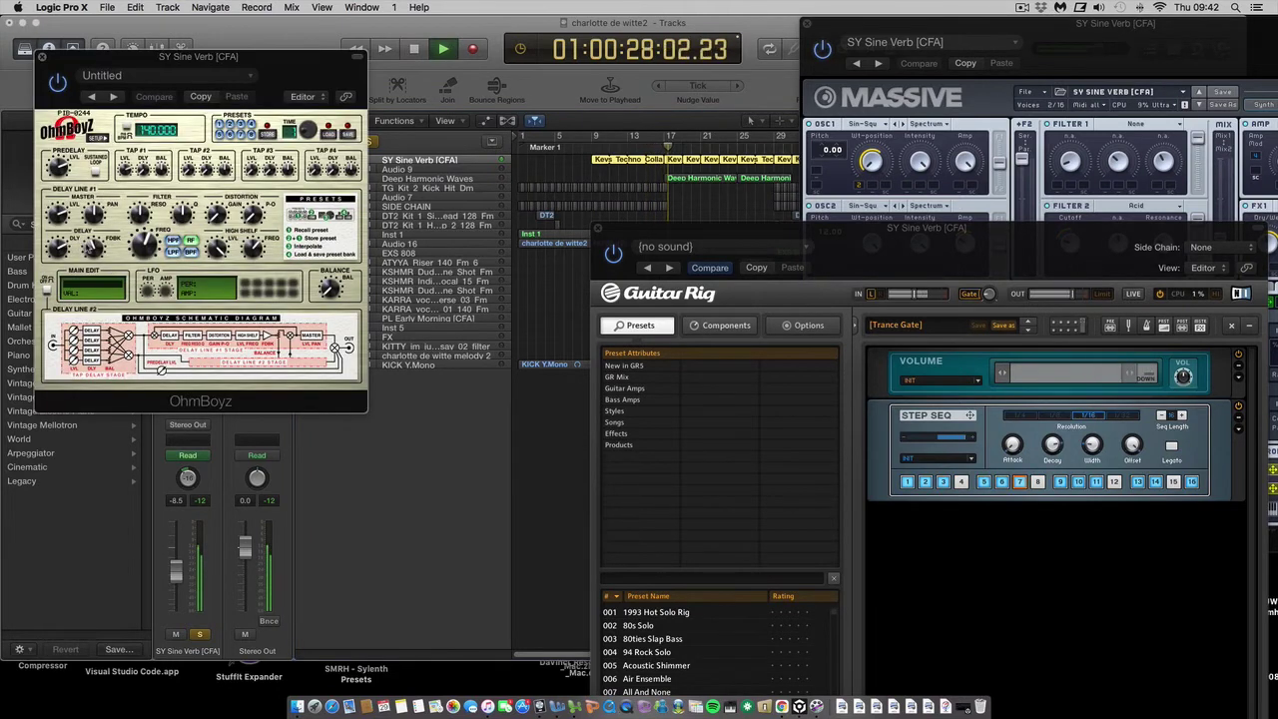
left_click(44, 60)
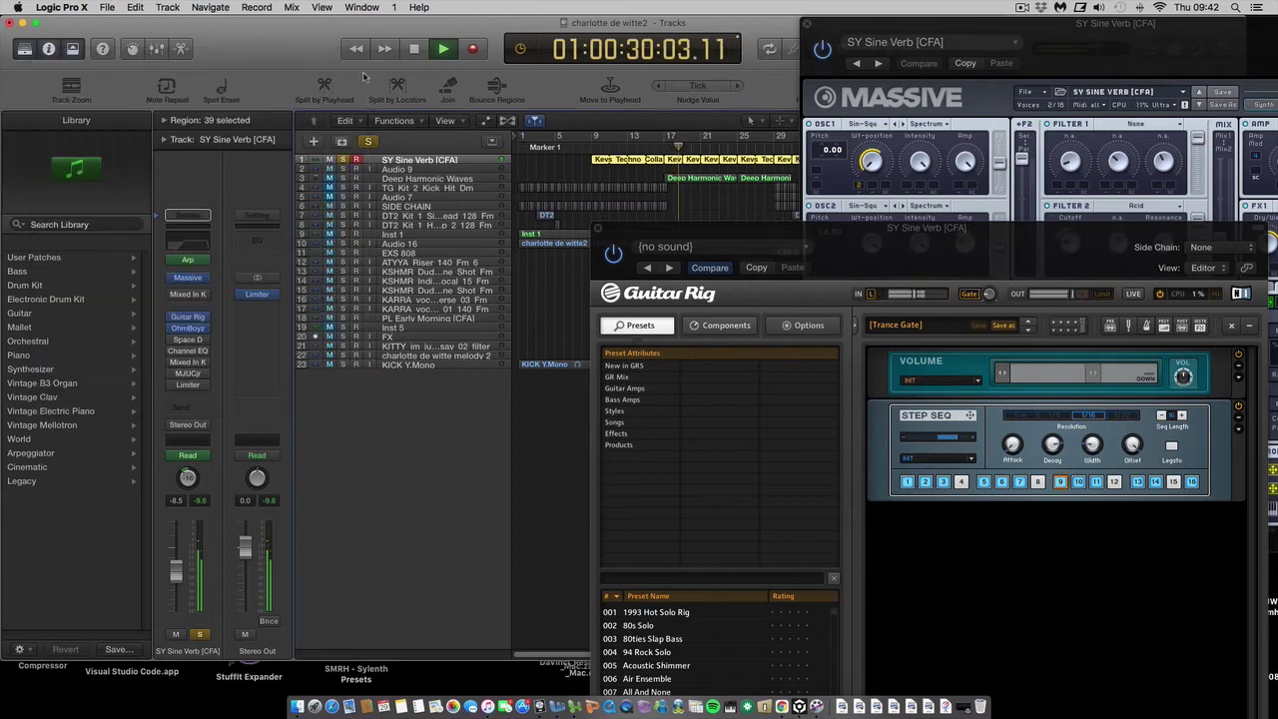
key("space")
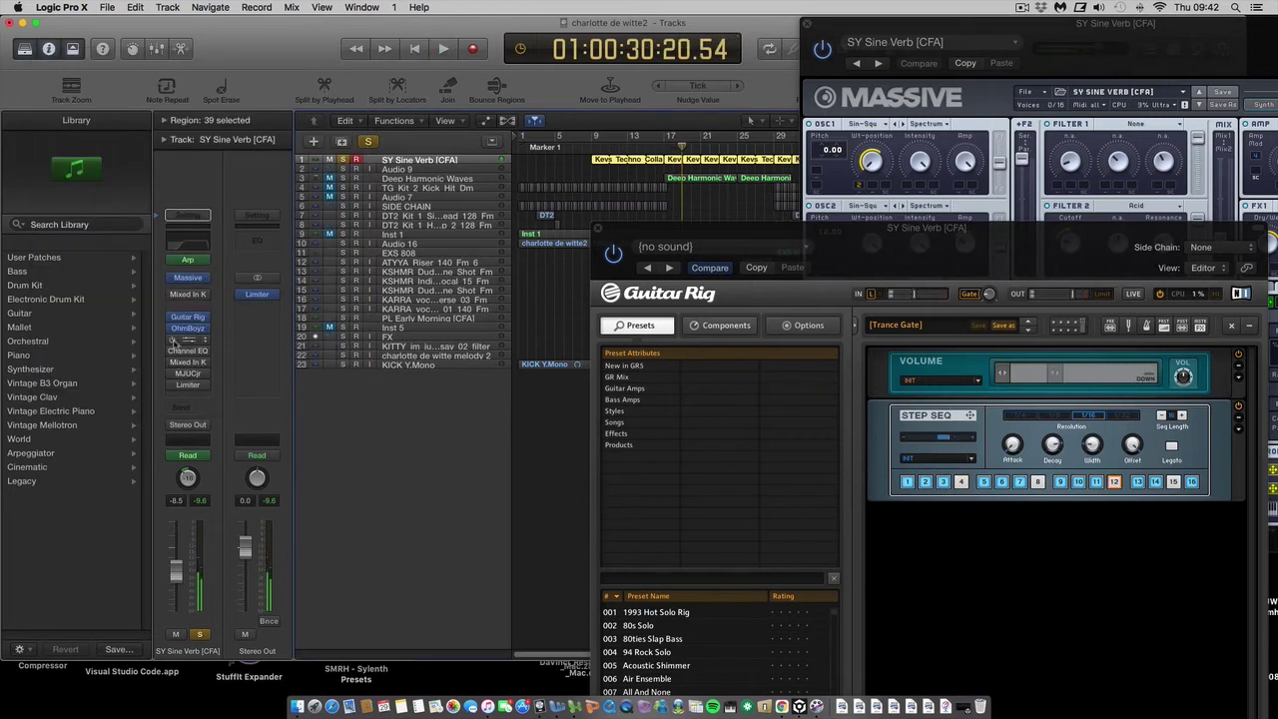
- Play the part from about bar 17, enable Space D on the track and listen to the difference
left_click_drag(683, 148, 664, 146)
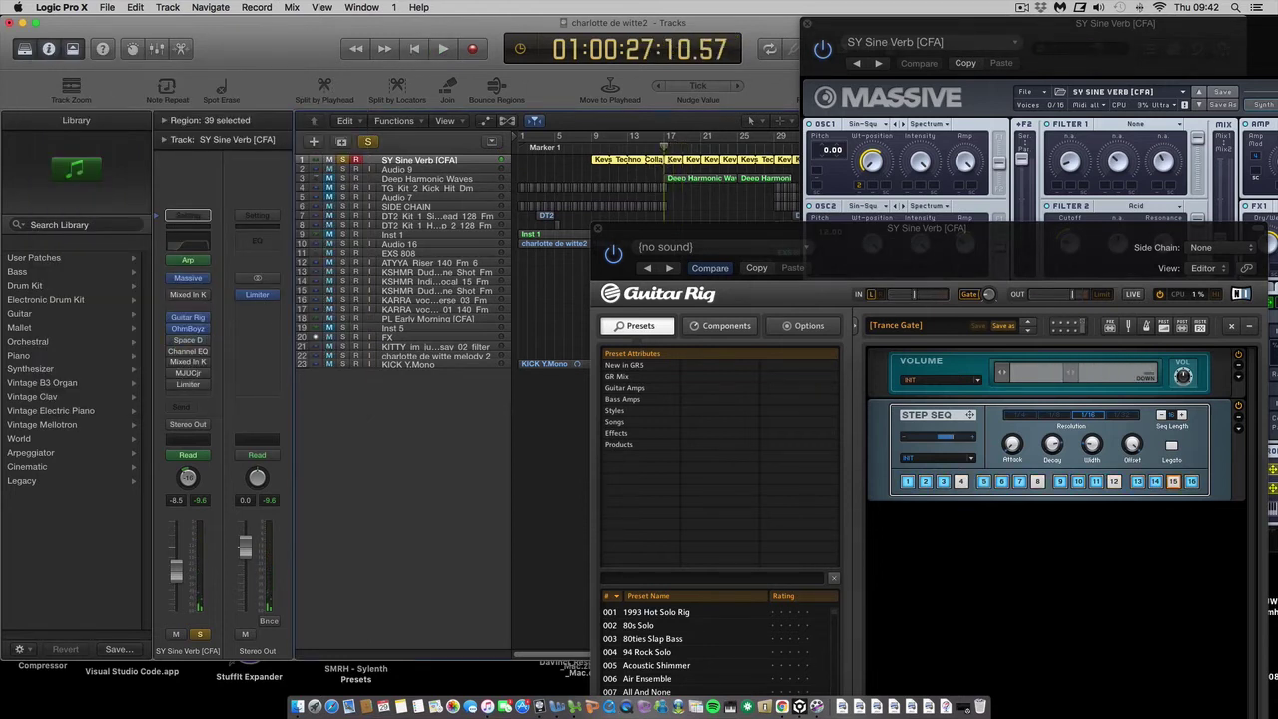
left_click(444, 49)
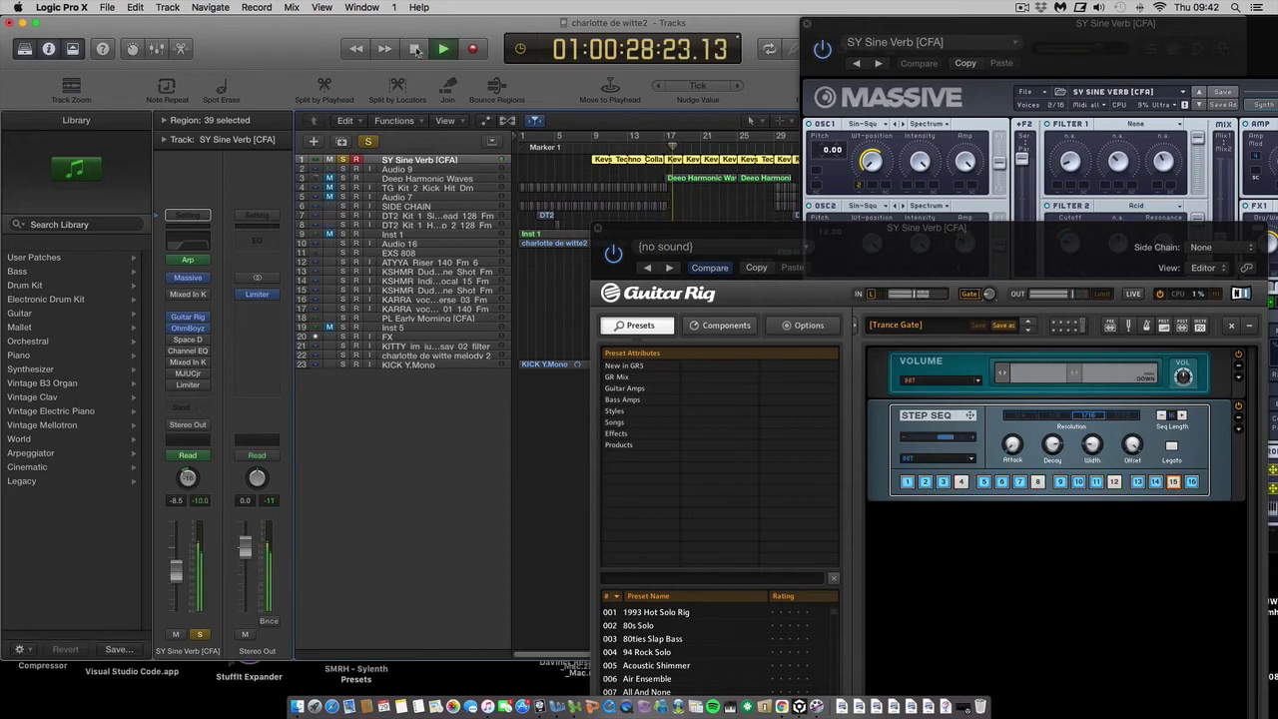
left_click(415, 50)
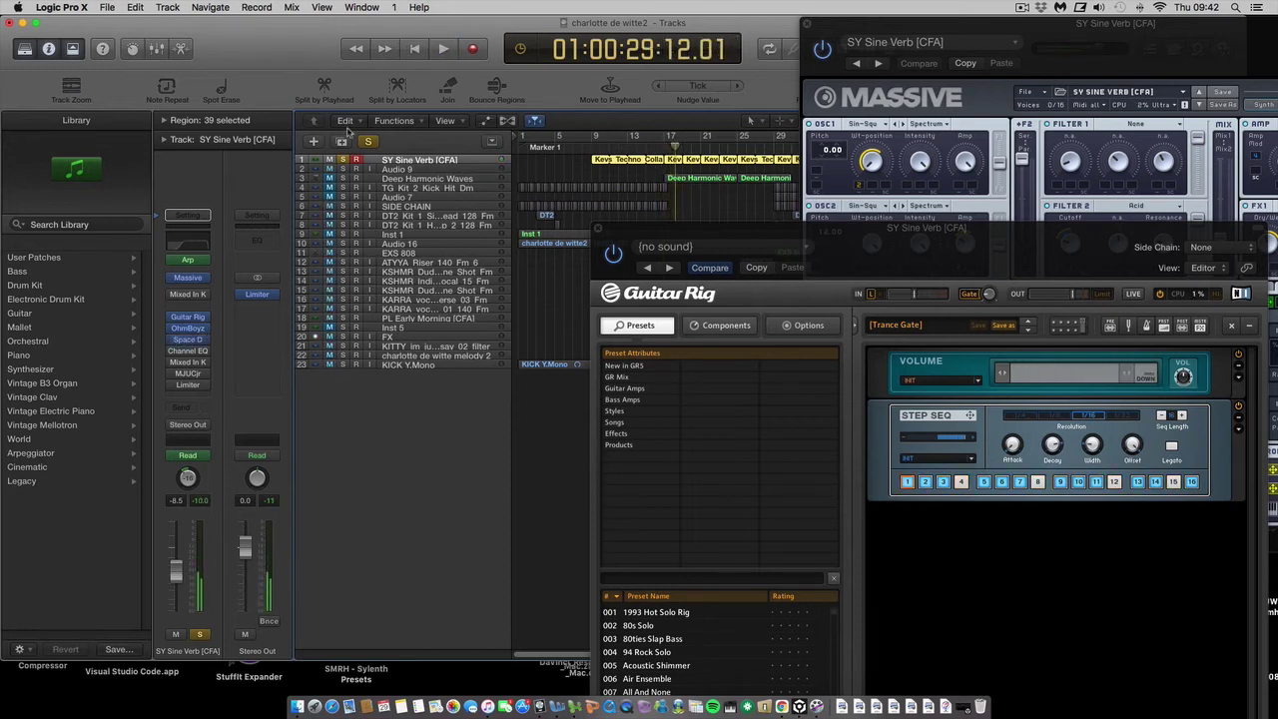
left_click(444, 49)
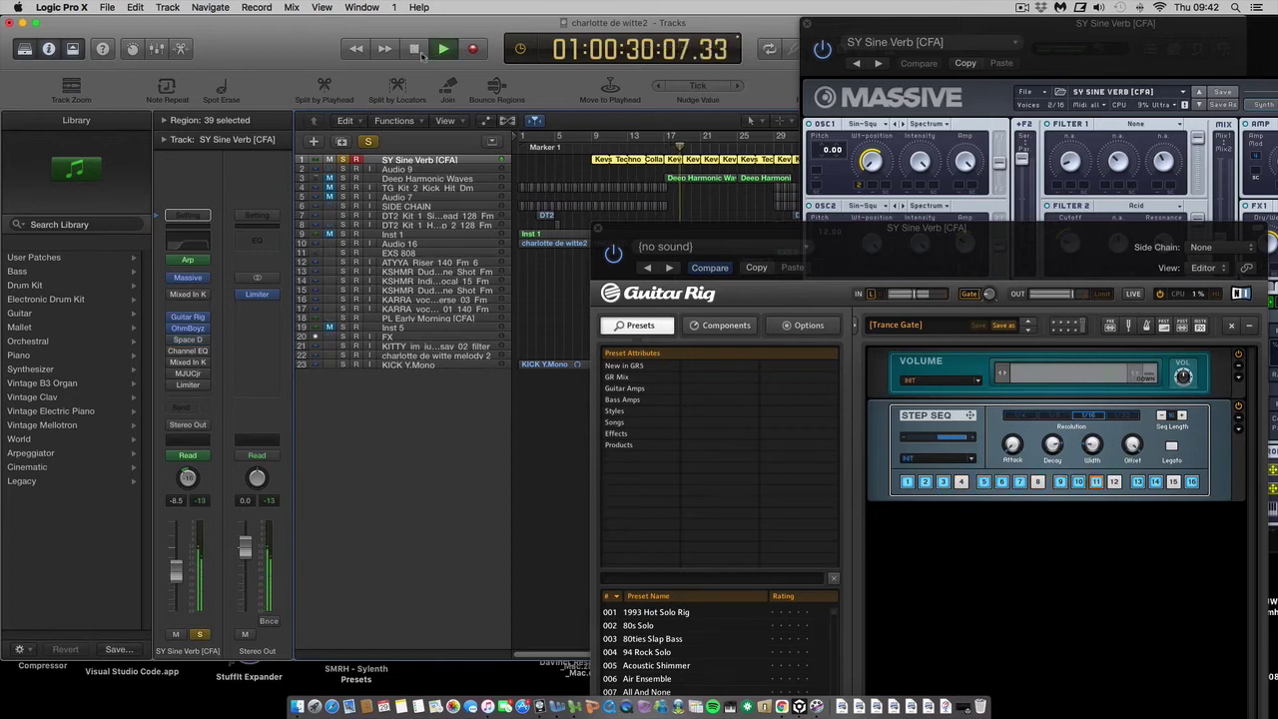
left_click(415, 48)
- Play the part from about bar 25 with Space D enabled
left_click_drag(681, 148, 736, 148)
left_click(444, 49)
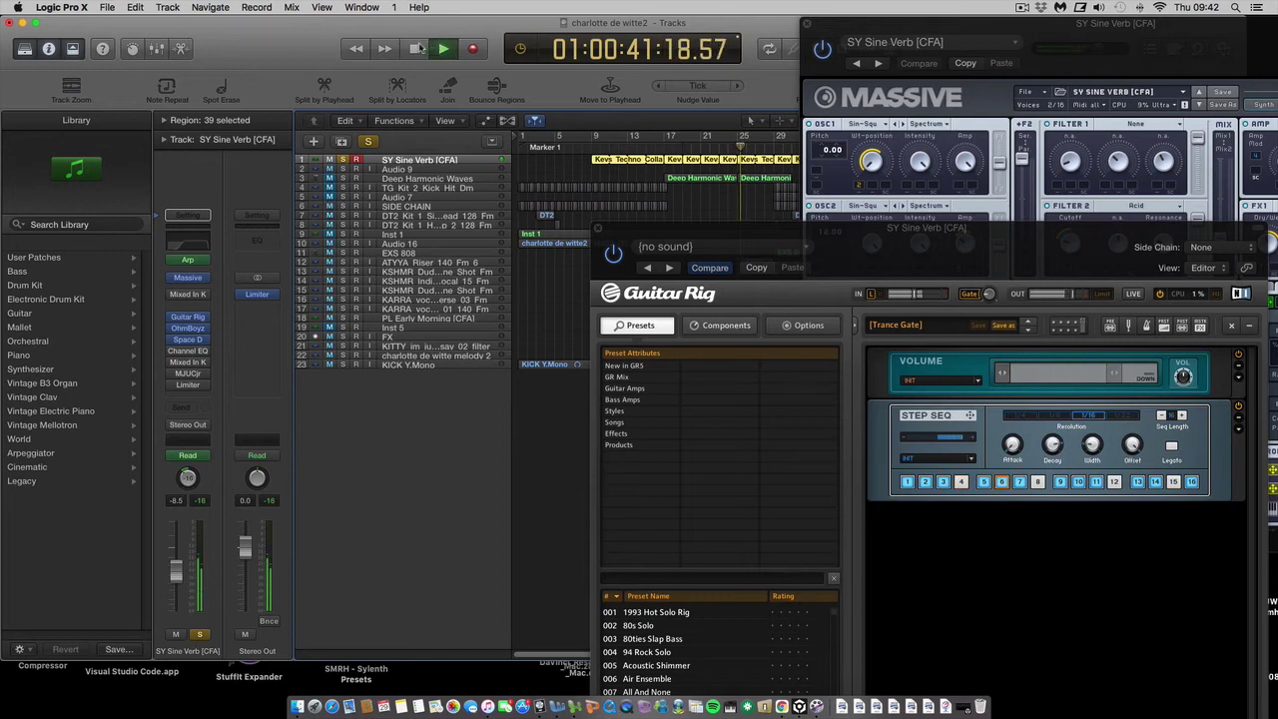
left_click(414, 49)
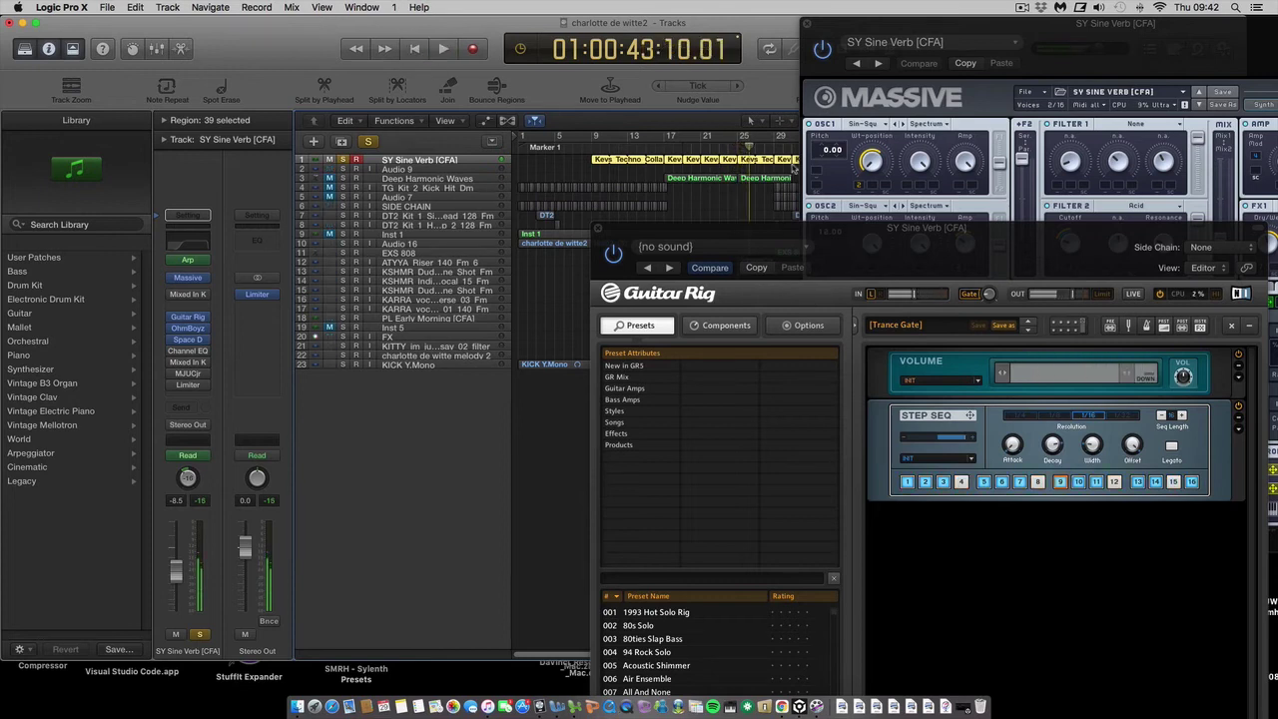
- Return the playhead to about bar 25, enable the track's Channel EQ and view its curve
left_click_drag(751, 147, 737, 201)
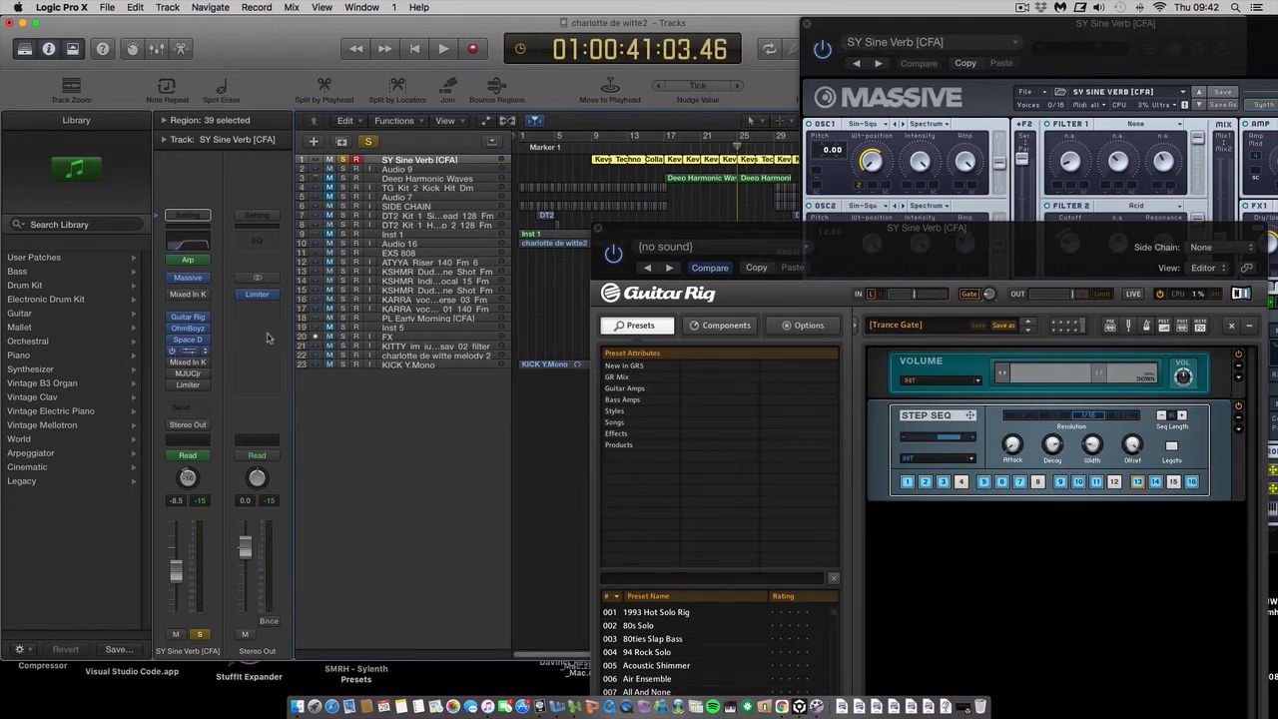
left_click(187, 243)
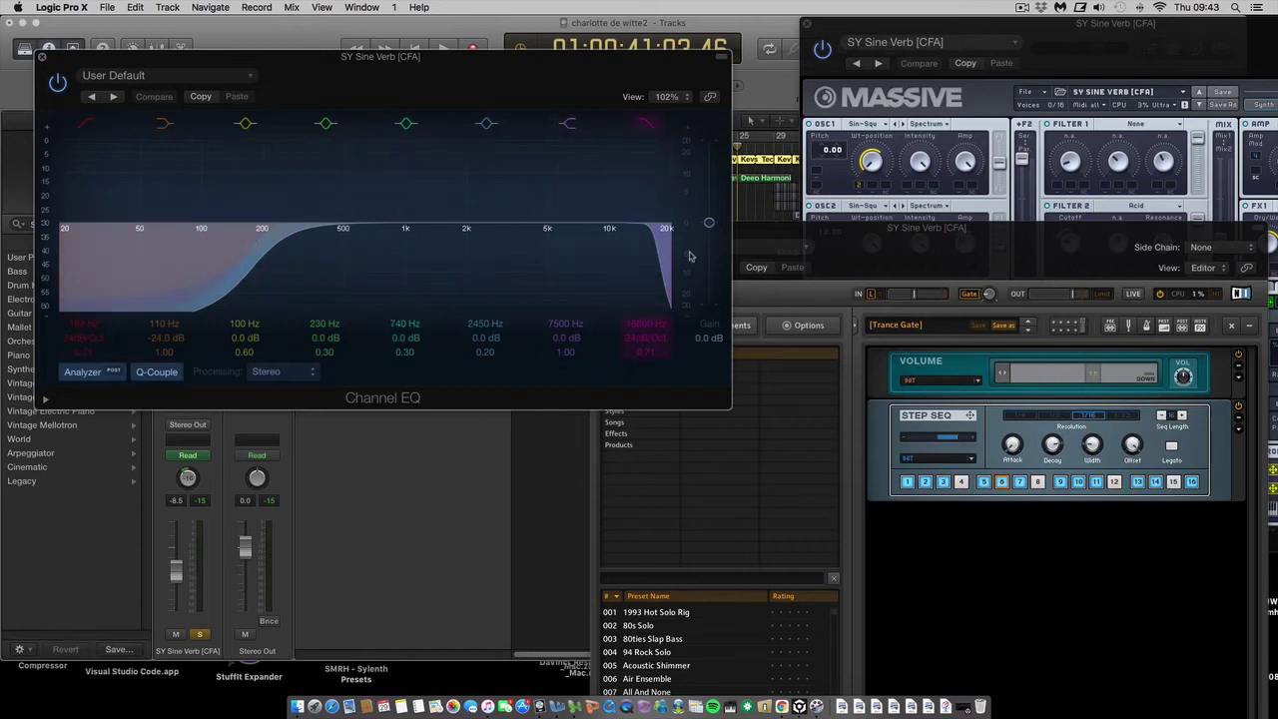
left_click(42, 58)
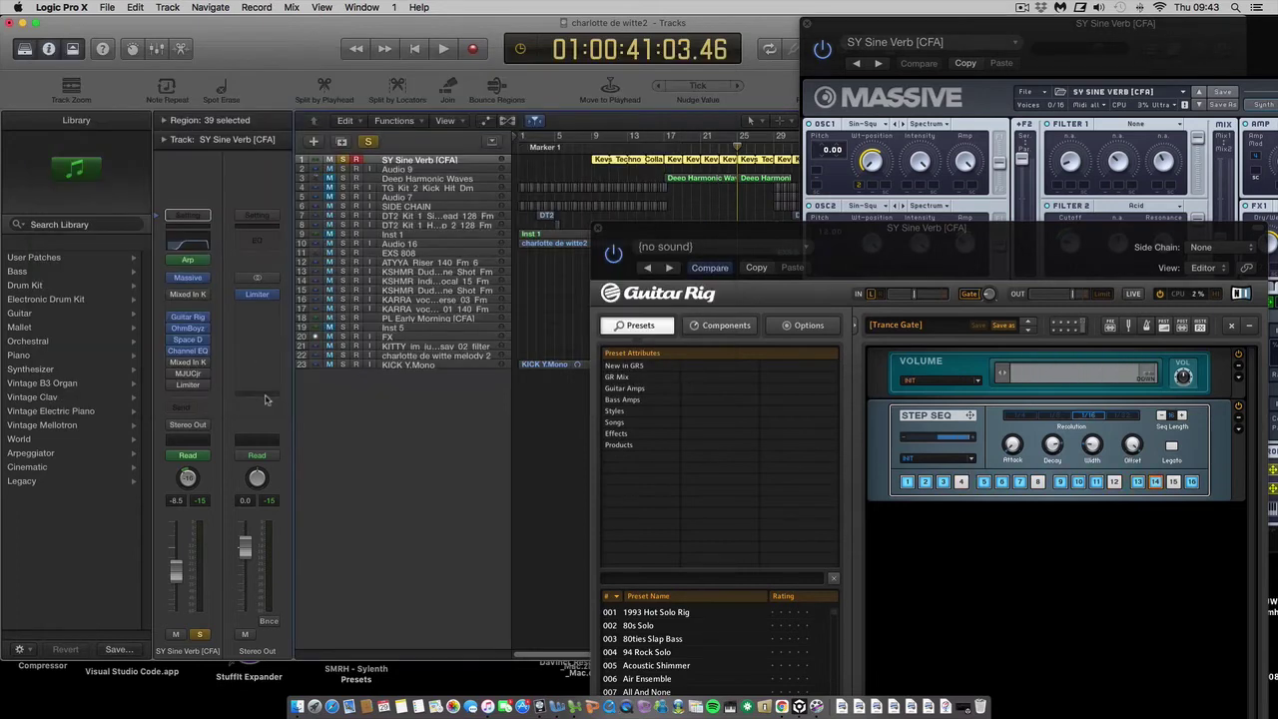
- Enable MJUCjr and the Limiter on the synth track and view the MJUCjr compressor's settings
left_click(186, 374)
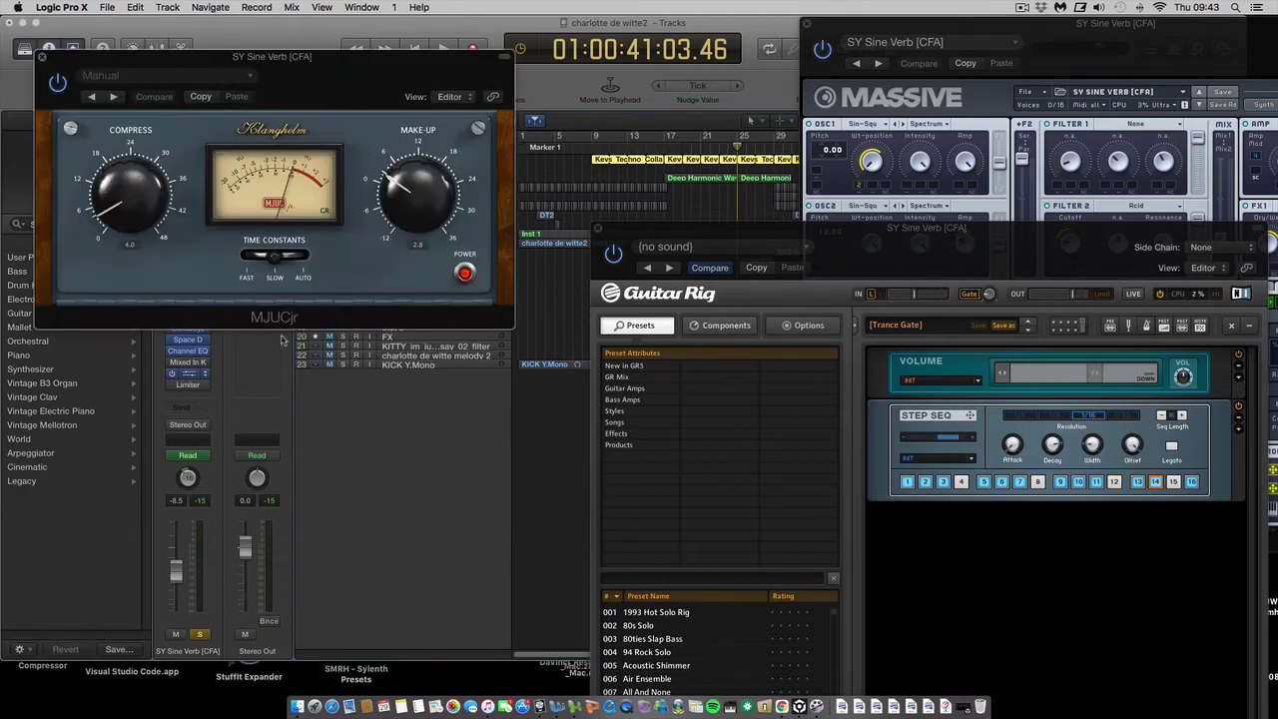
left_click_drag(246, 57, 253, 53)
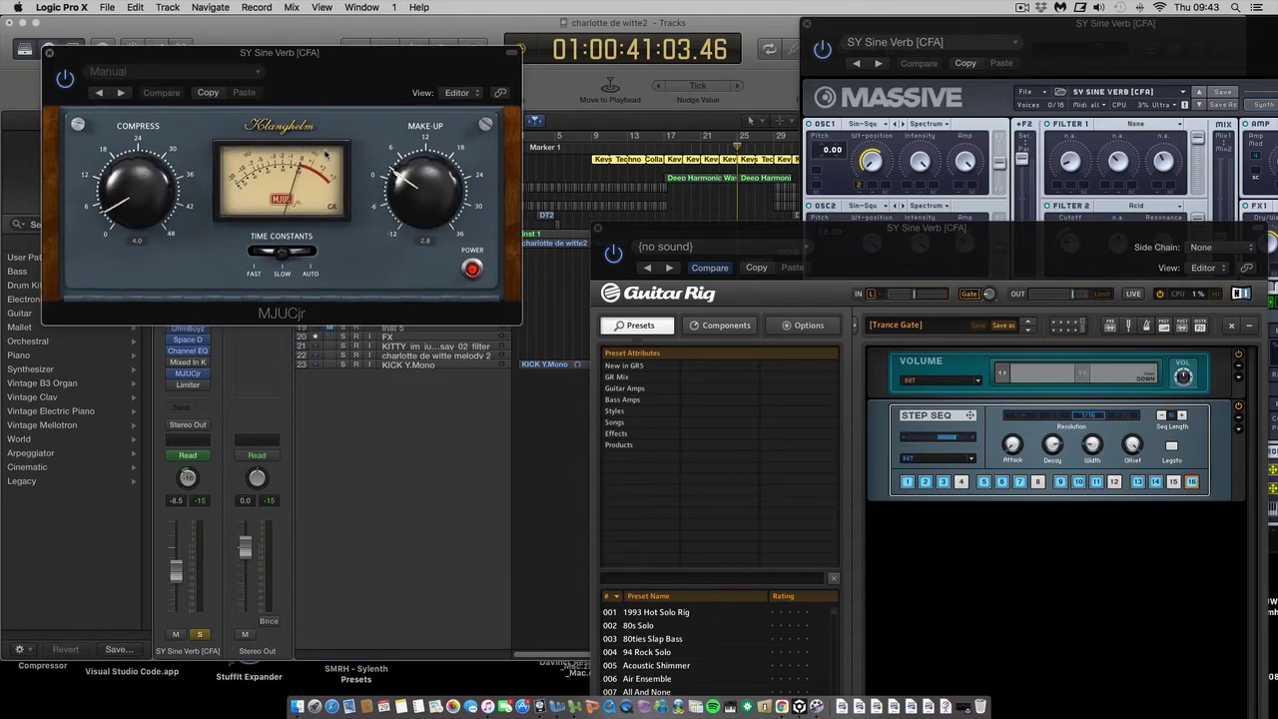
left_click(47, 53)
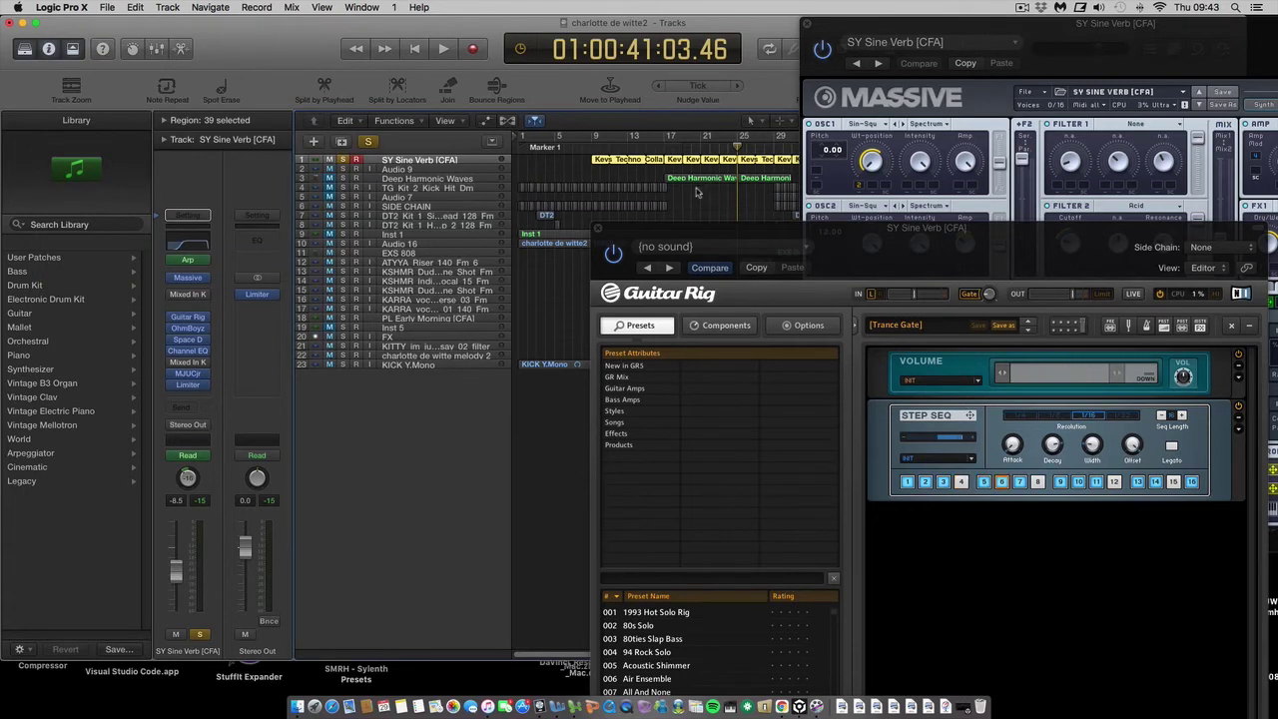
- Close the Guitar Rig and Massive windows and turn off solo for the SY Sine Verb [CFA] track
left_click_drag(683, 231, 607, 247)
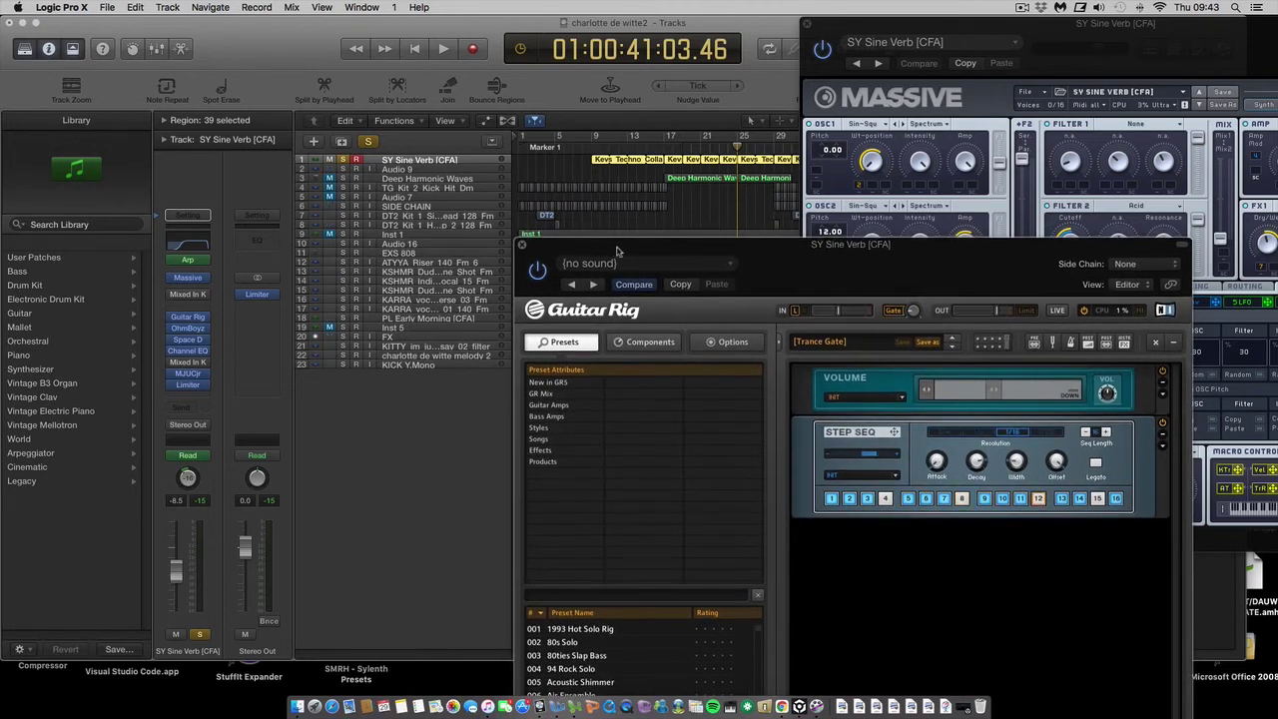
left_click(521, 244)
left_click(808, 24)
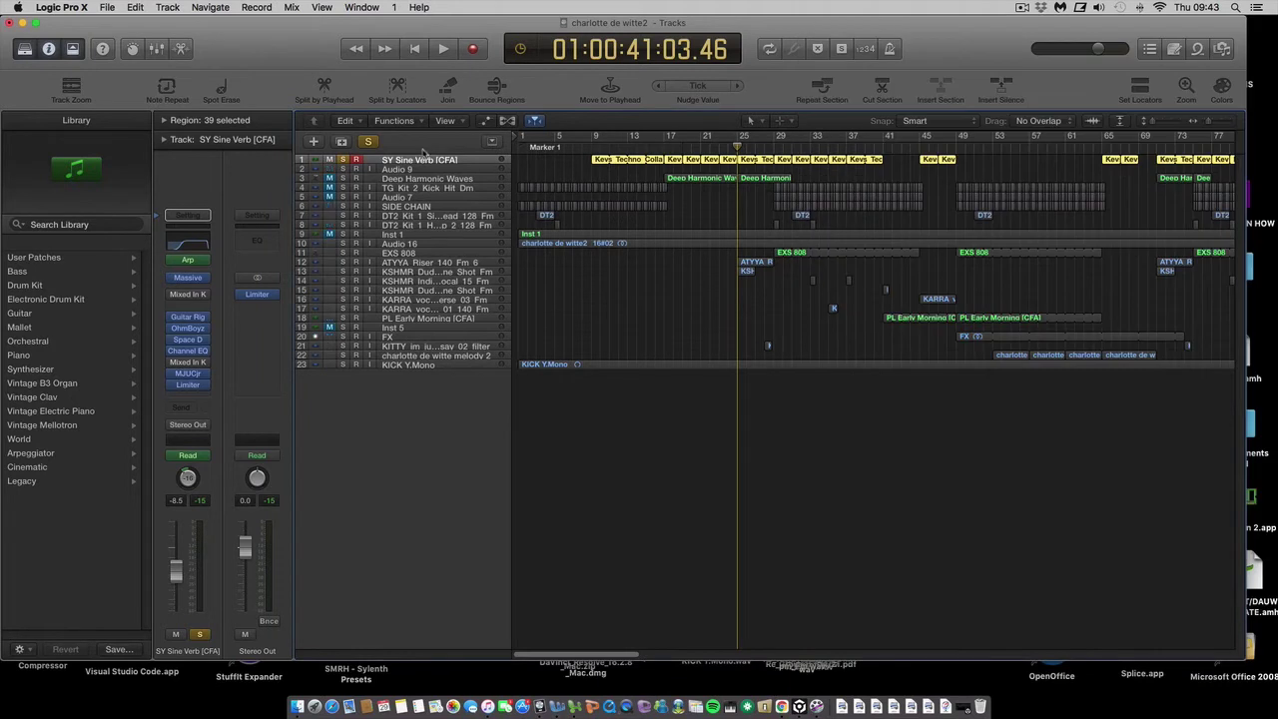
left_click(367, 142)
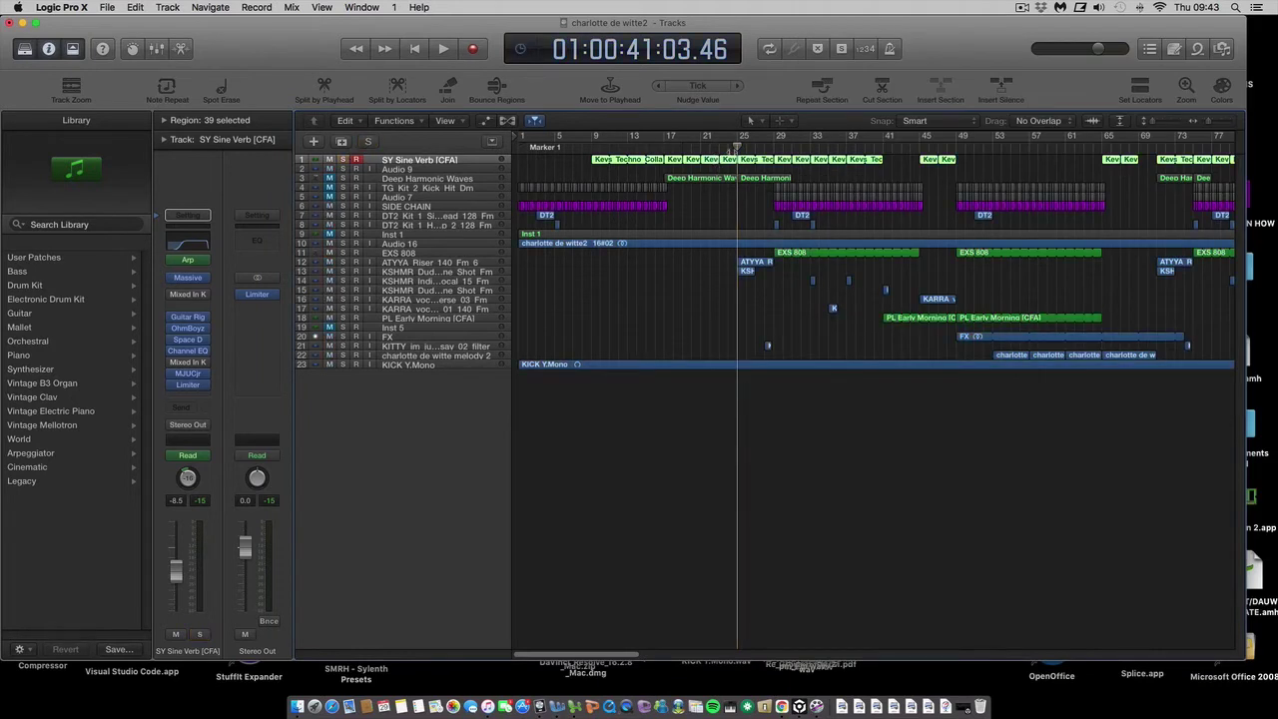
- Solo the TG Kit 2 kick and Audio 7 tracks and play them from the start and from about bar 29
left_click_drag(735, 150, 507, 151)
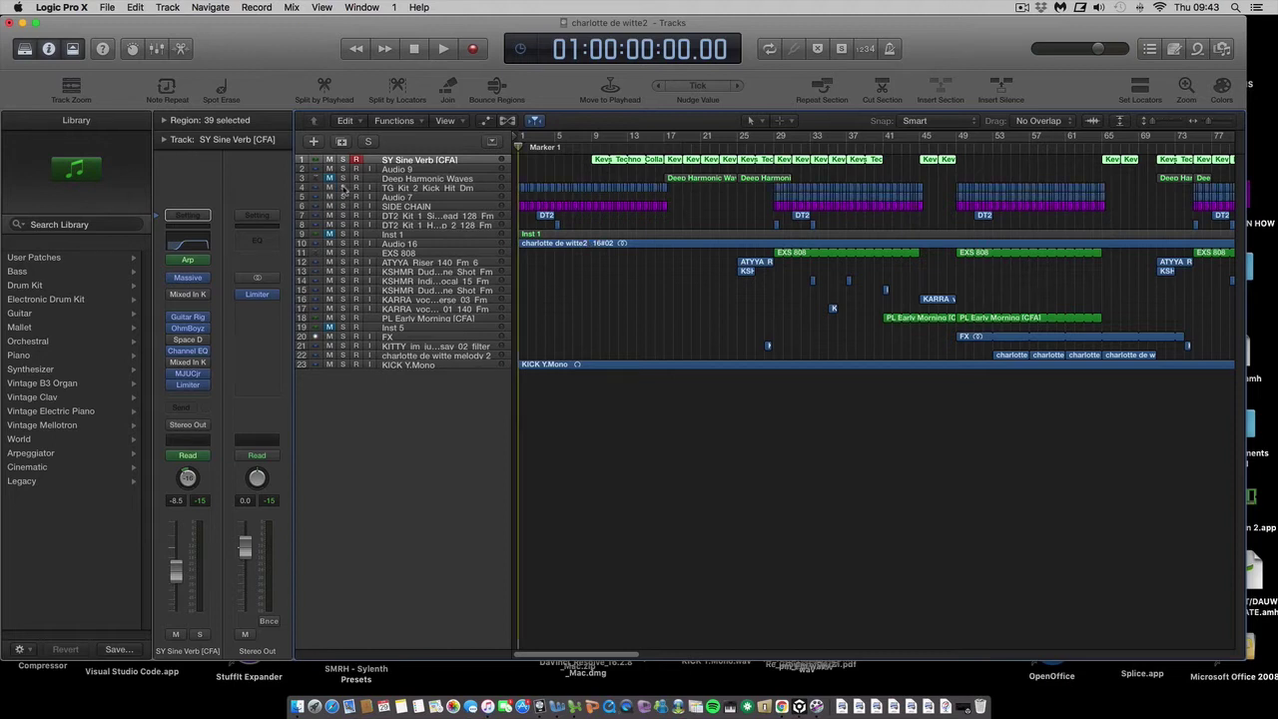
left_click(342, 189)
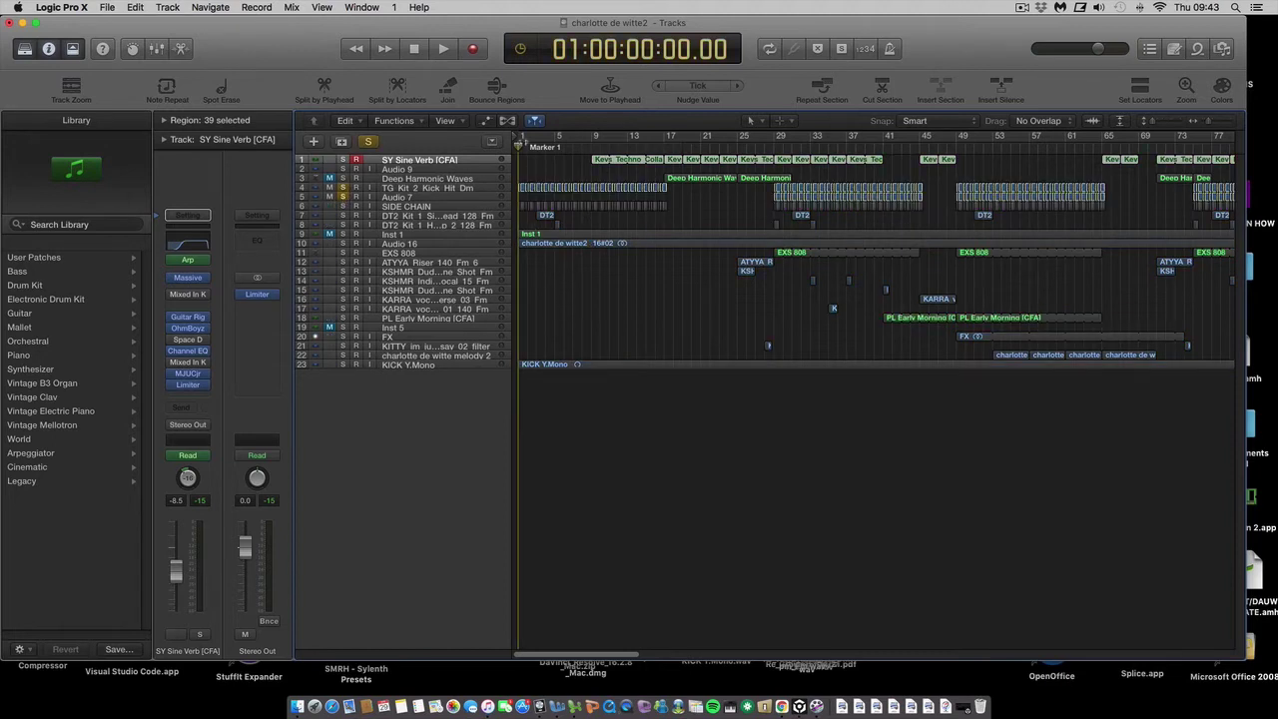
left_click(446, 52)
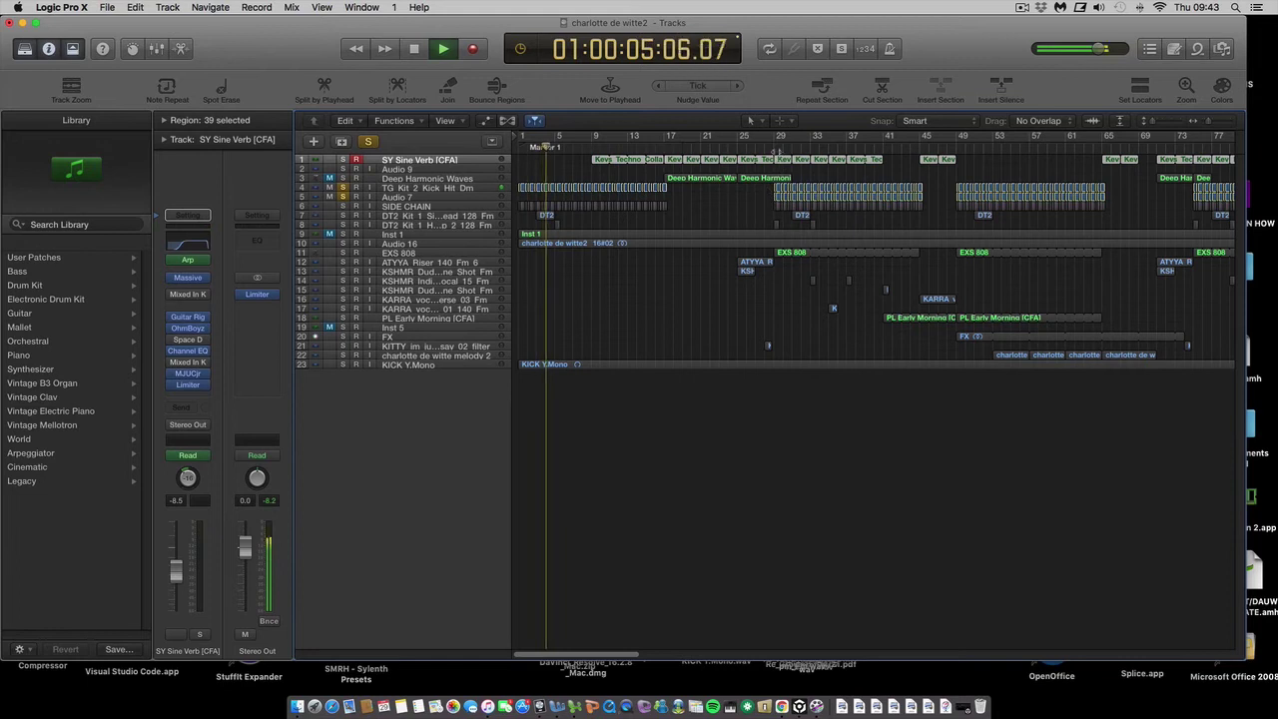
left_click(765, 148)
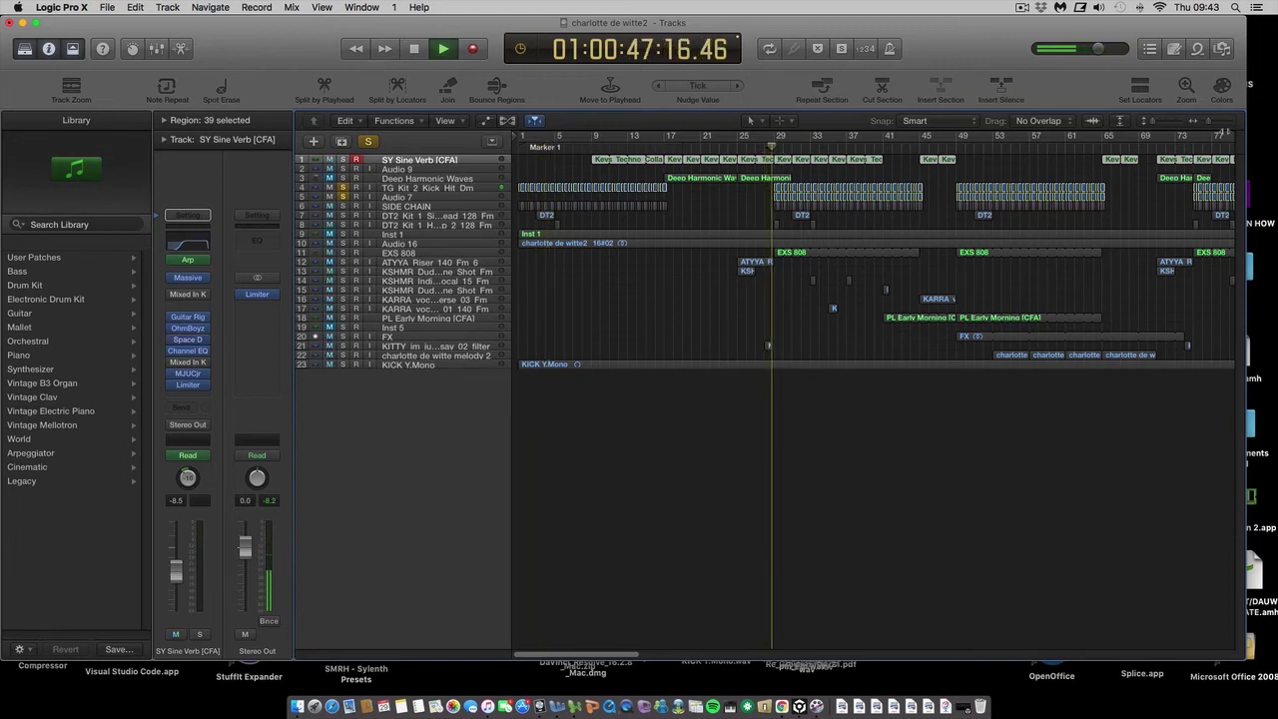
left_click_drag(1209, 122, 1211, 122)
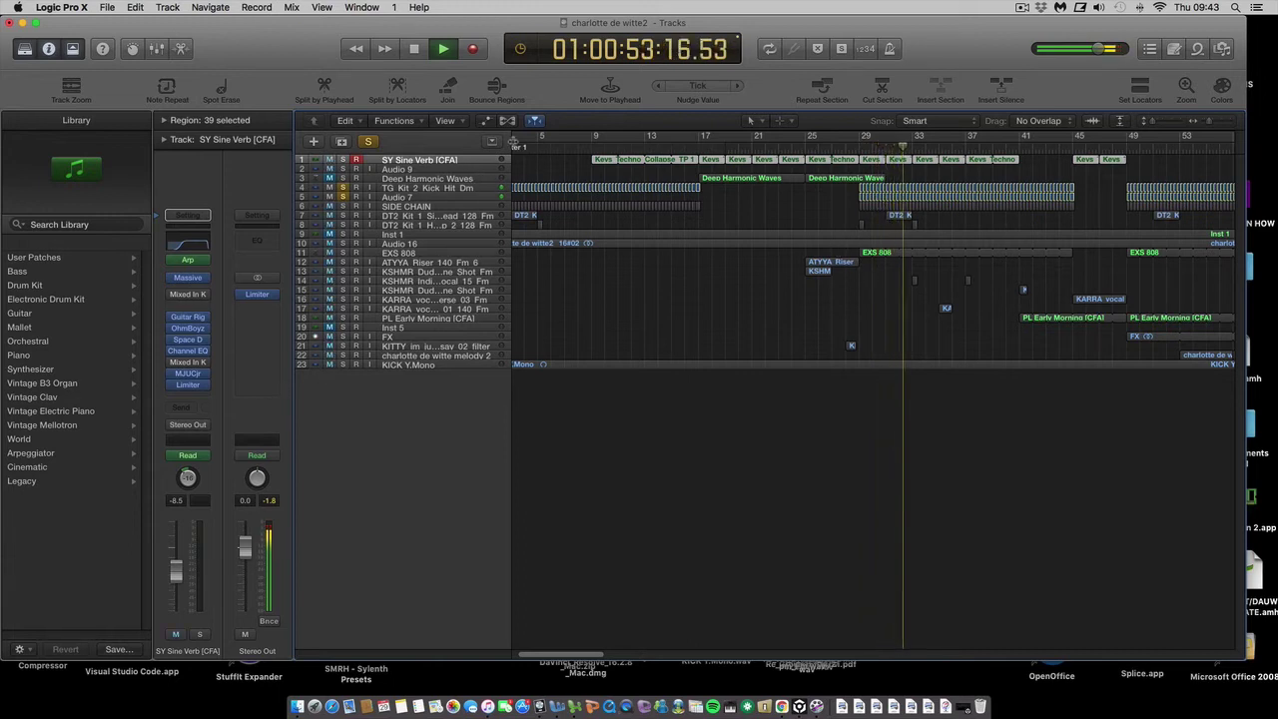
key("space")
- Return the playhead to bar 29 and view the Channel EQ curve of the TG Kit 2 kick track
left_click(455, 190)
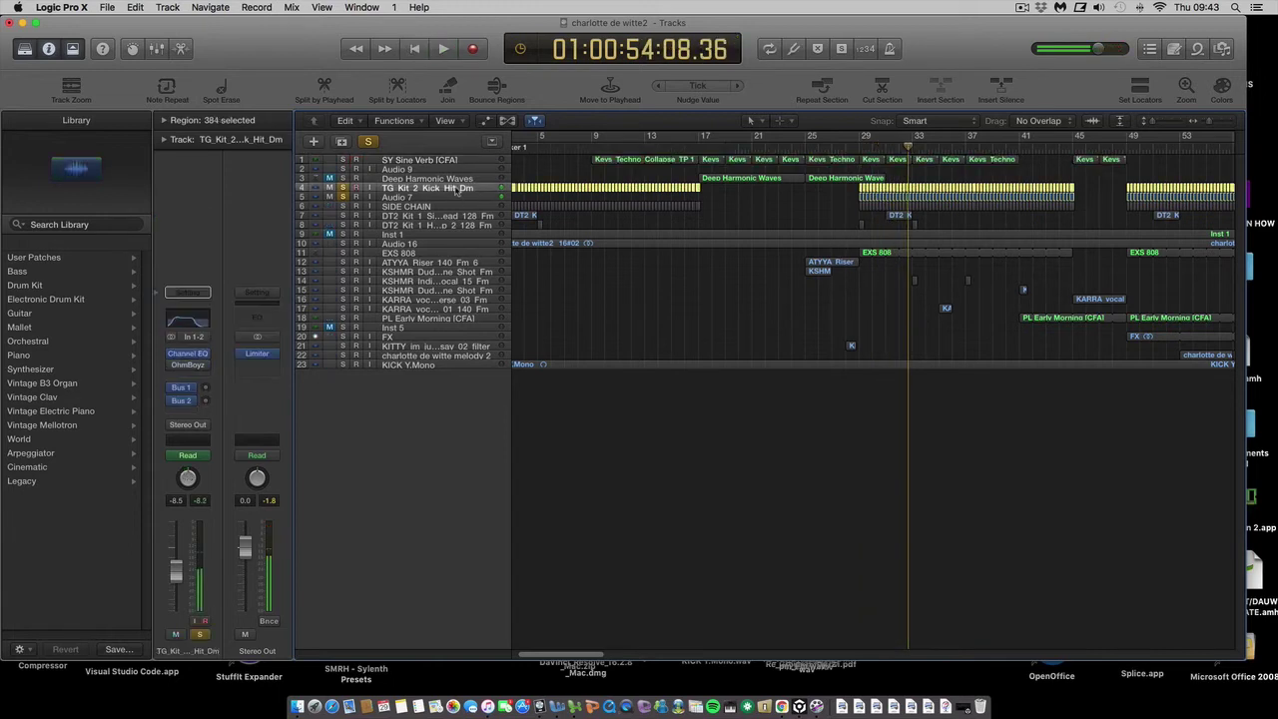
left_click_drag(906, 148, 861, 151)
left_click(186, 355)
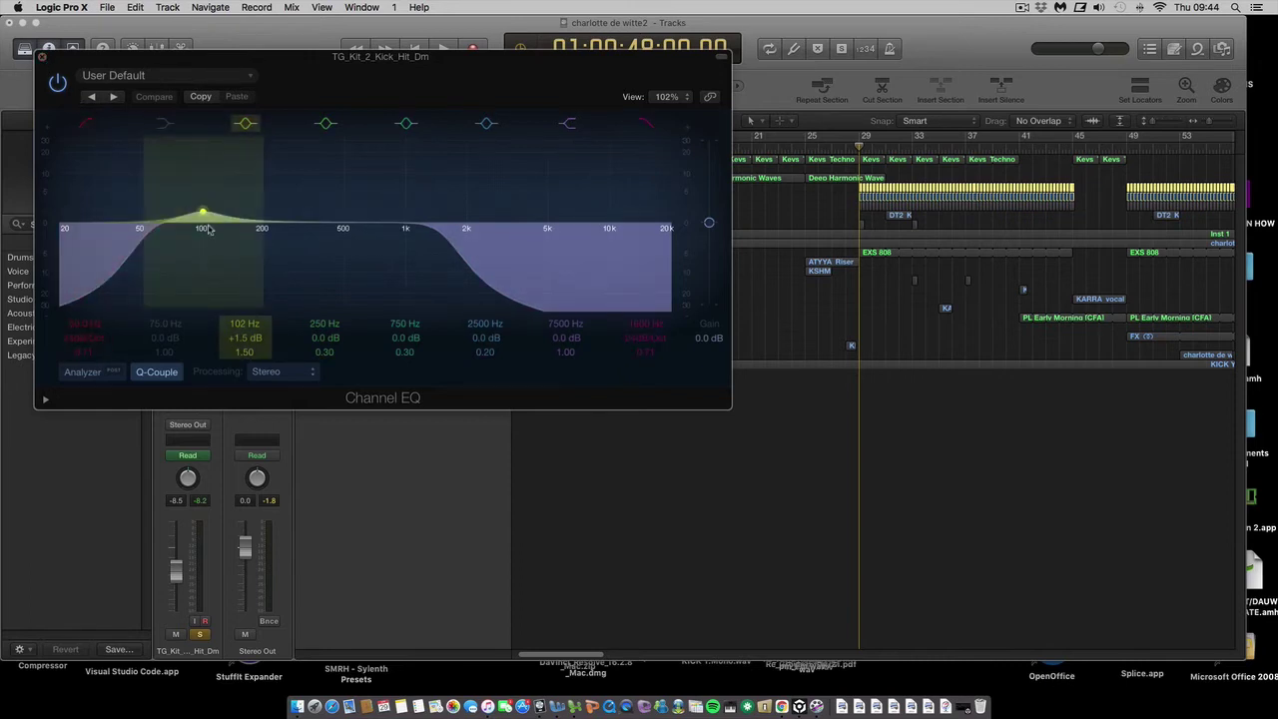
left_click(42, 57)
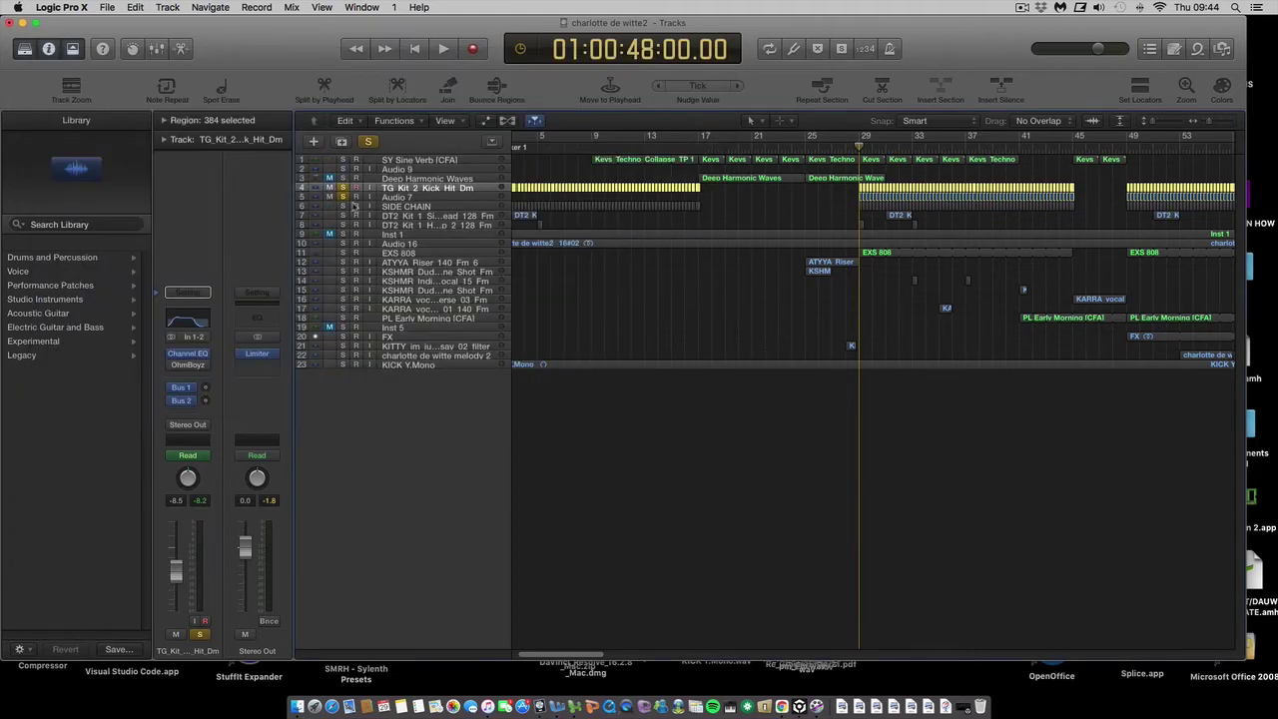
- Leave only Audio 7 soloed, play it from bar 29 and return the playhead to bar 29
left_click(856, 147)
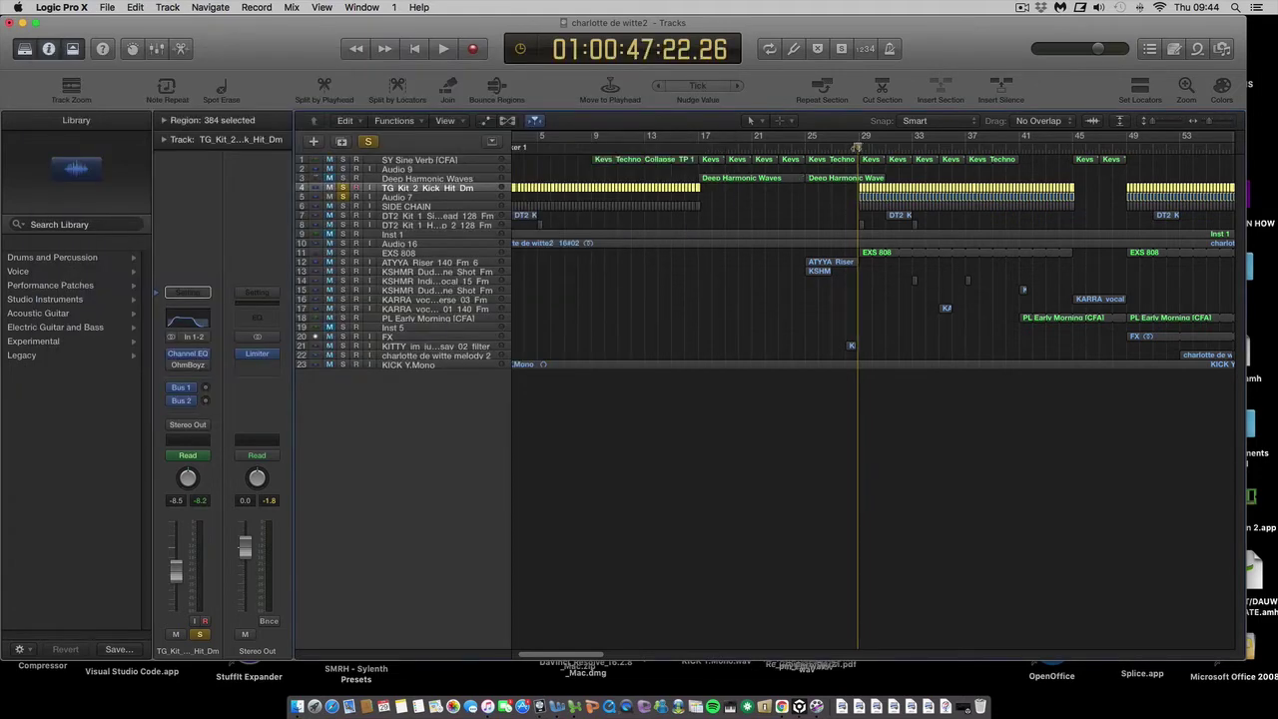
left_click(859, 147)
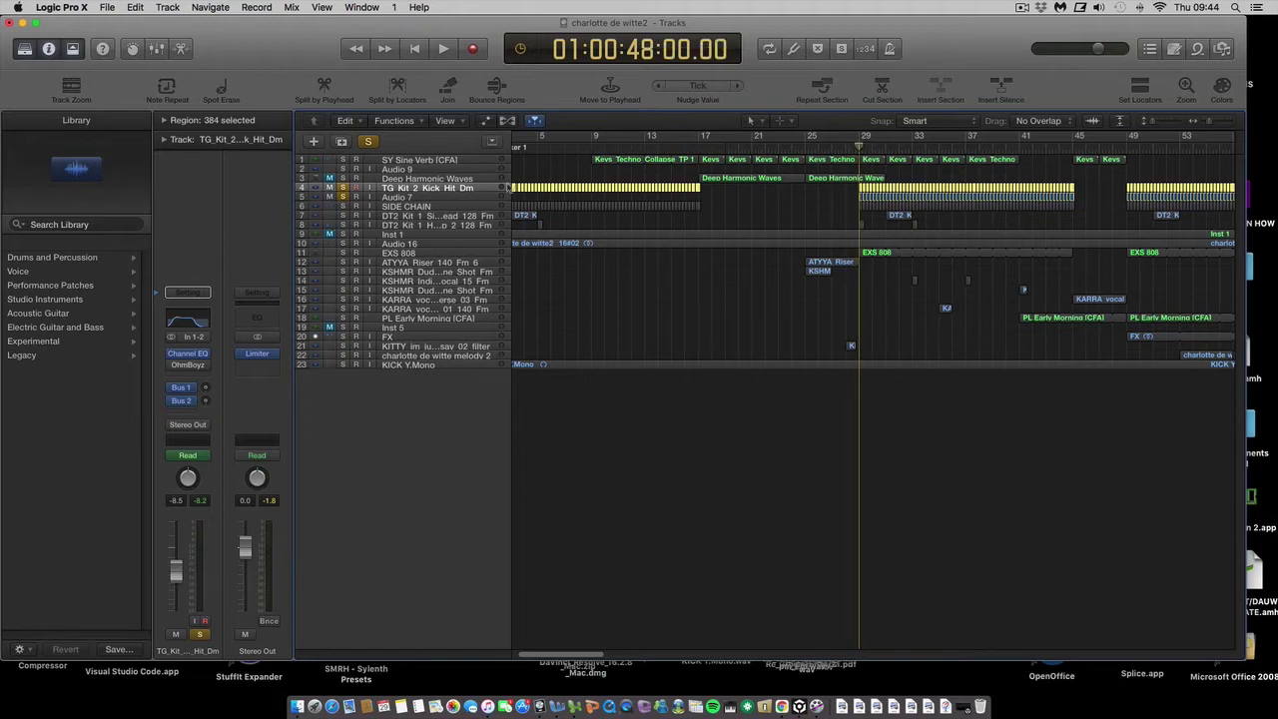
left_click(389, 197)
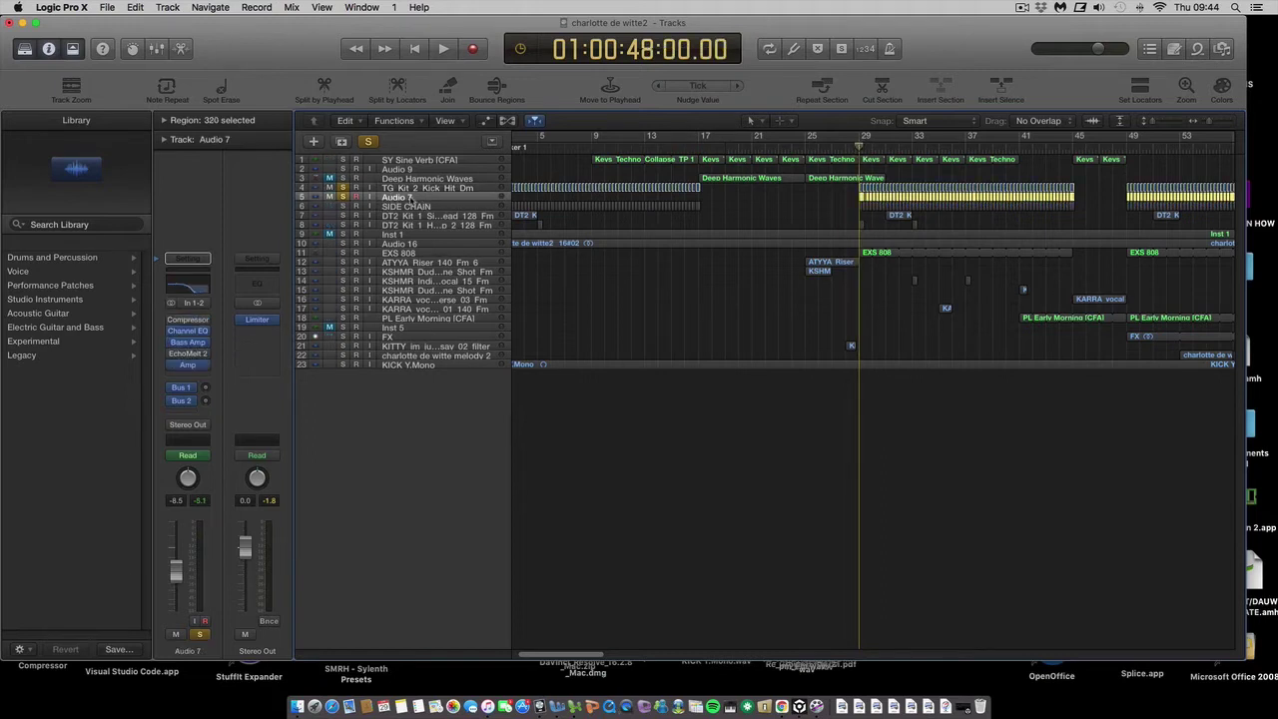
left_click(344, 188)
left_click(444, 49)
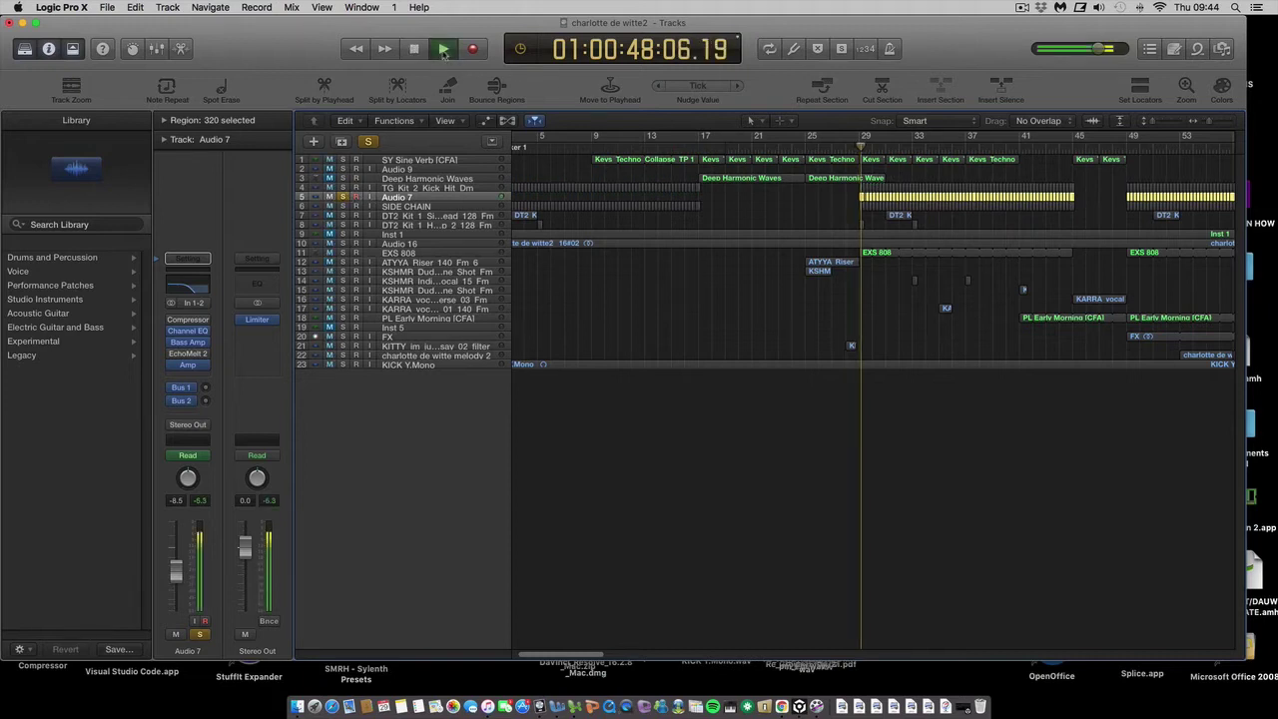
left_click(415, 49)
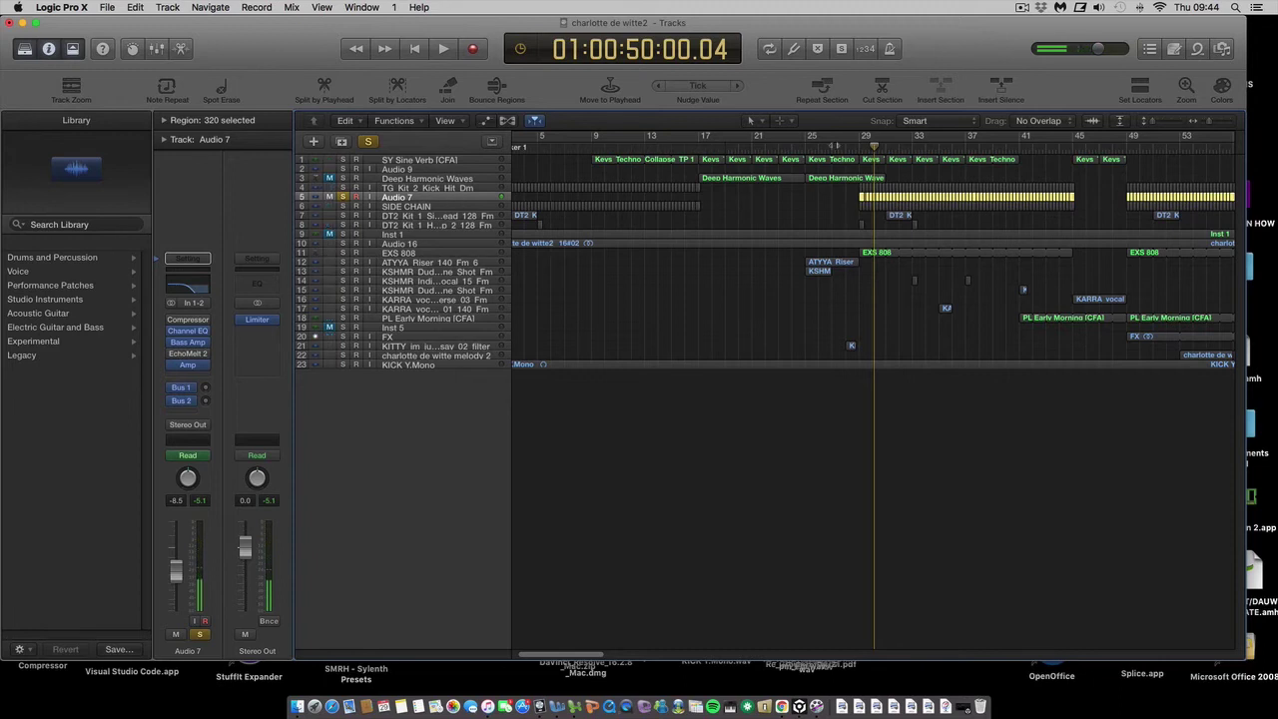
left_click_drag(875, 148, 859, 147)
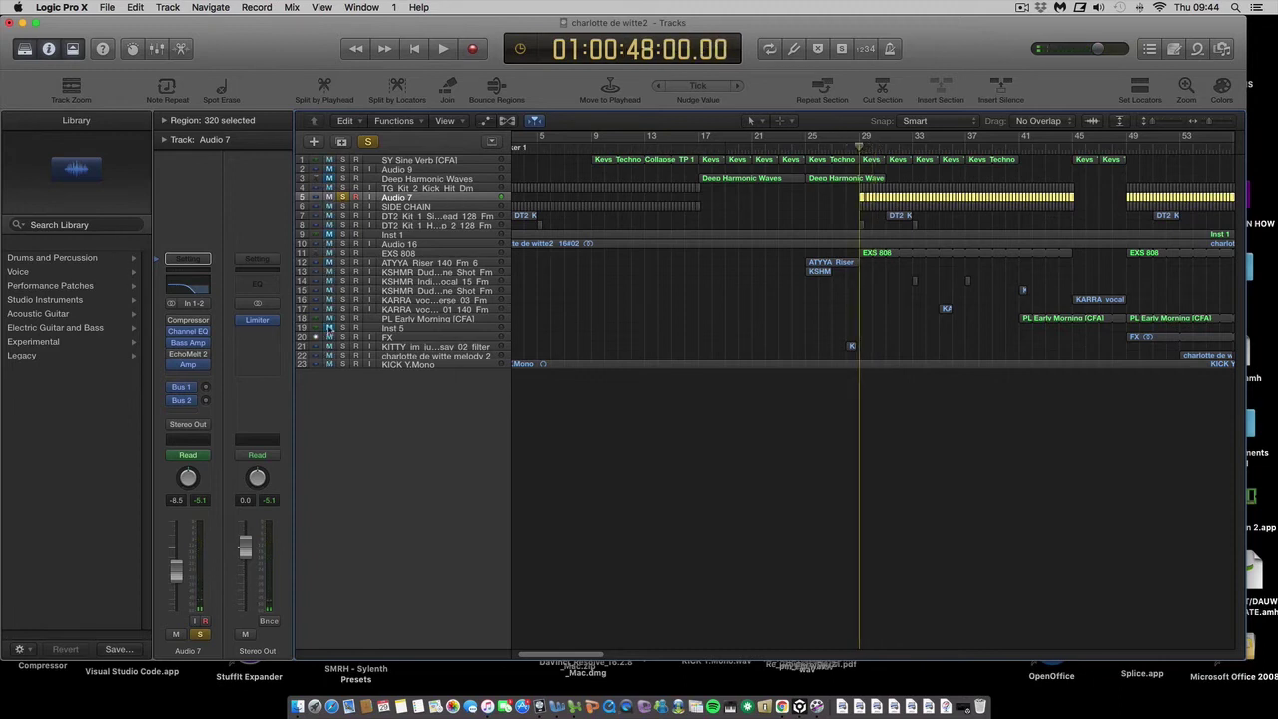
- View the Channel EQ curve and the Bass Amp Designer settings on Audio 7, closing both plug-in windows
left_click(187, 331)
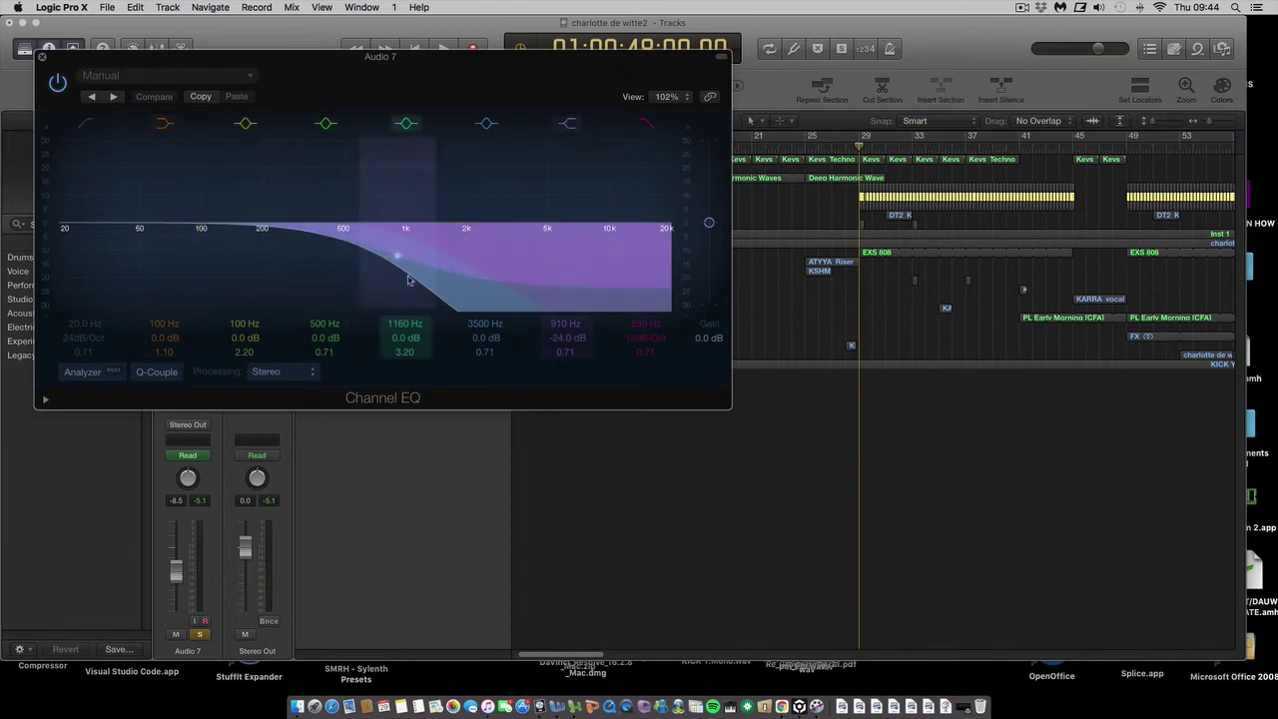
left_click(43, 59)
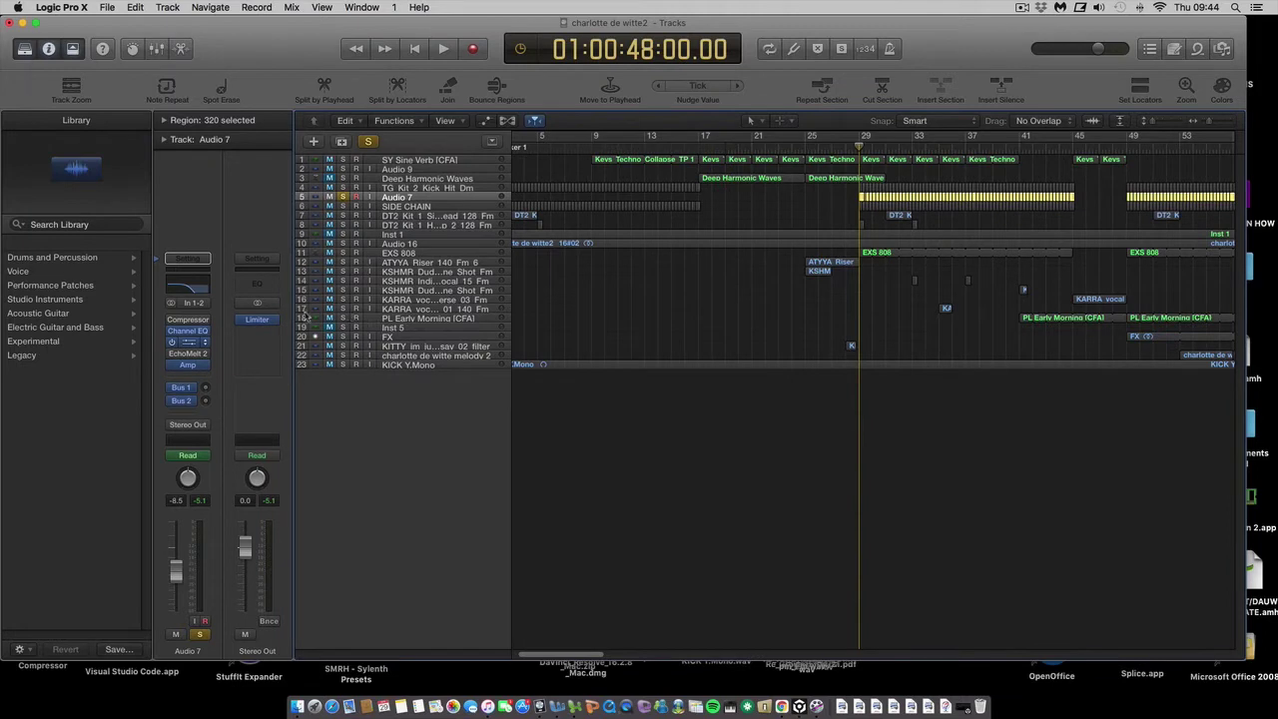
left_click(188, 365)
left_click_drag(174, 65, 166, 7)
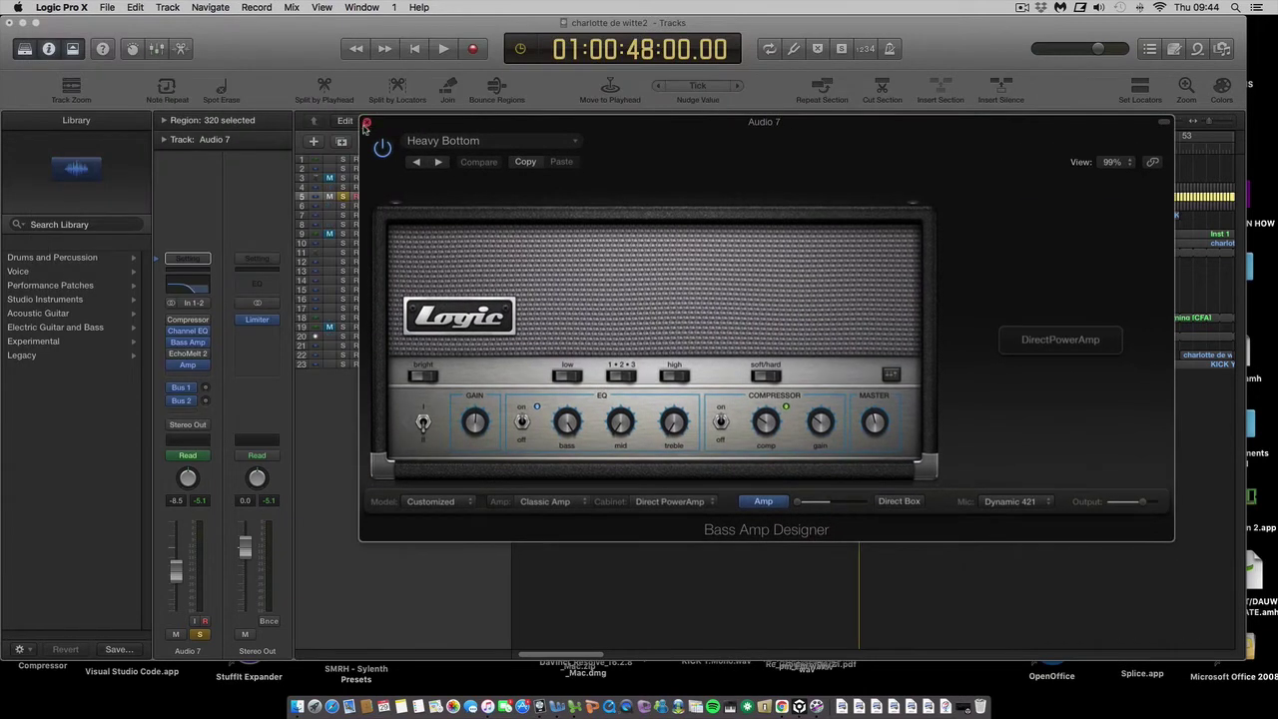
left_click(366, 124)
- Open Amp Designer on Audio 7, view its settings and move its window clear of the track list
left_click(183, 366)
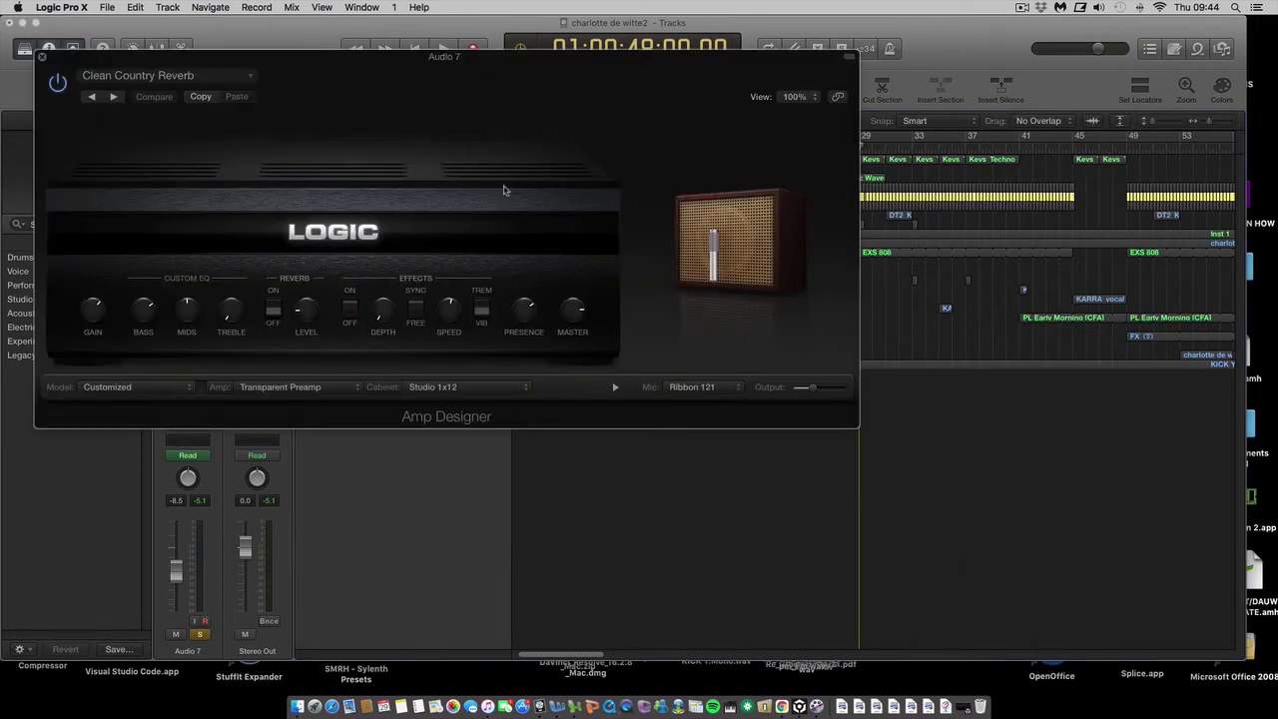
left_click_drag(322, 113, 355, 82)
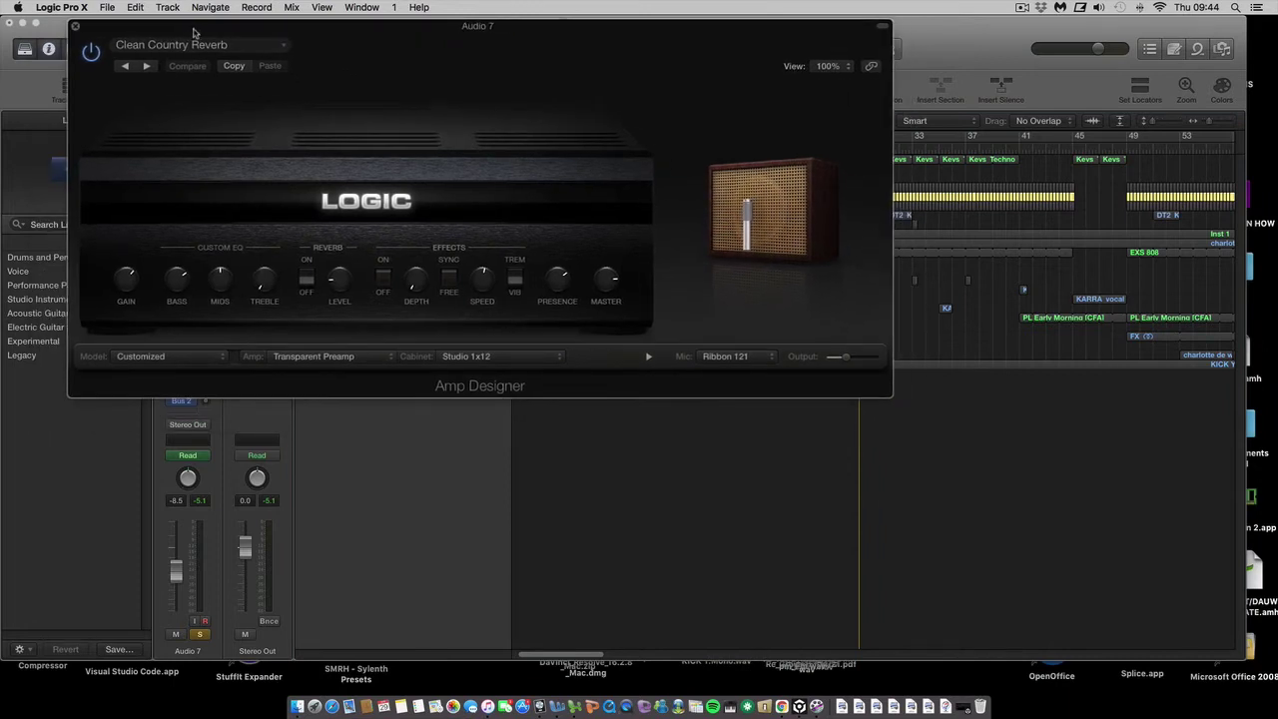
left_click_drag(191, 32, 231, 35)
left_click_drag(349, 43, 789, 387)
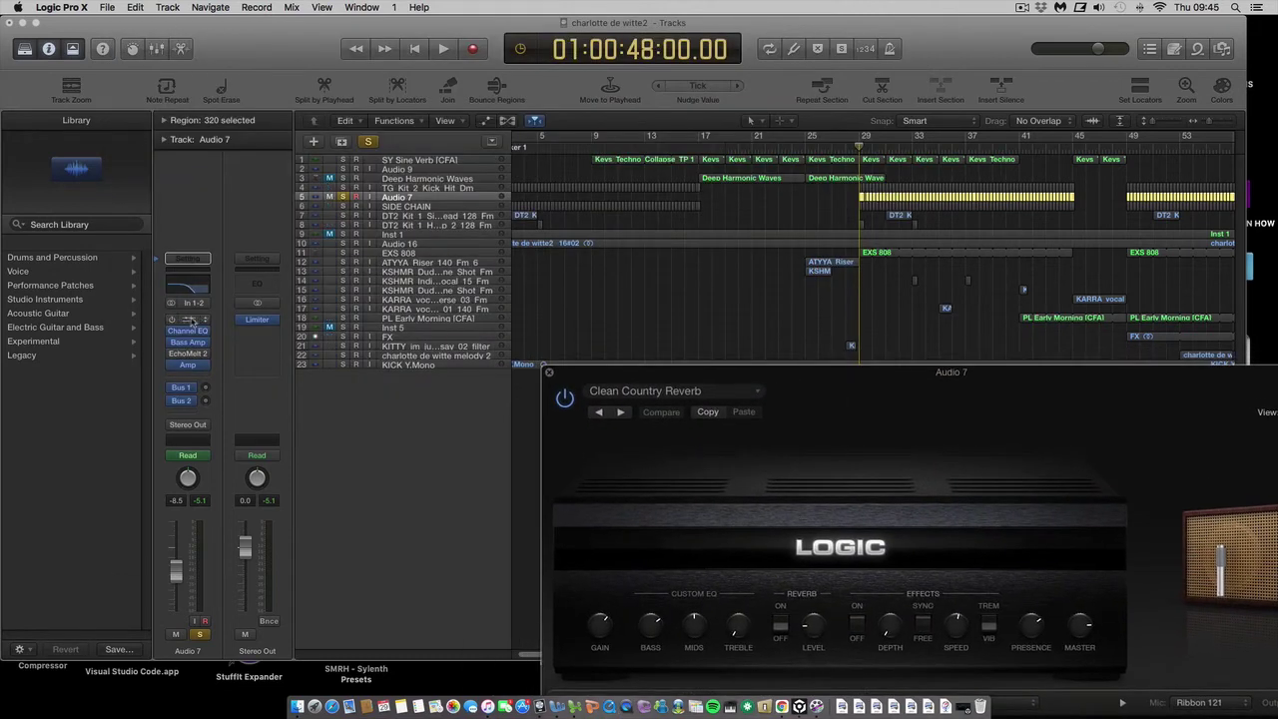
- Play Audio 7 from bar 29 with Amp Designer open, and move the plug-in window further out of the way
left_click(443, 49)
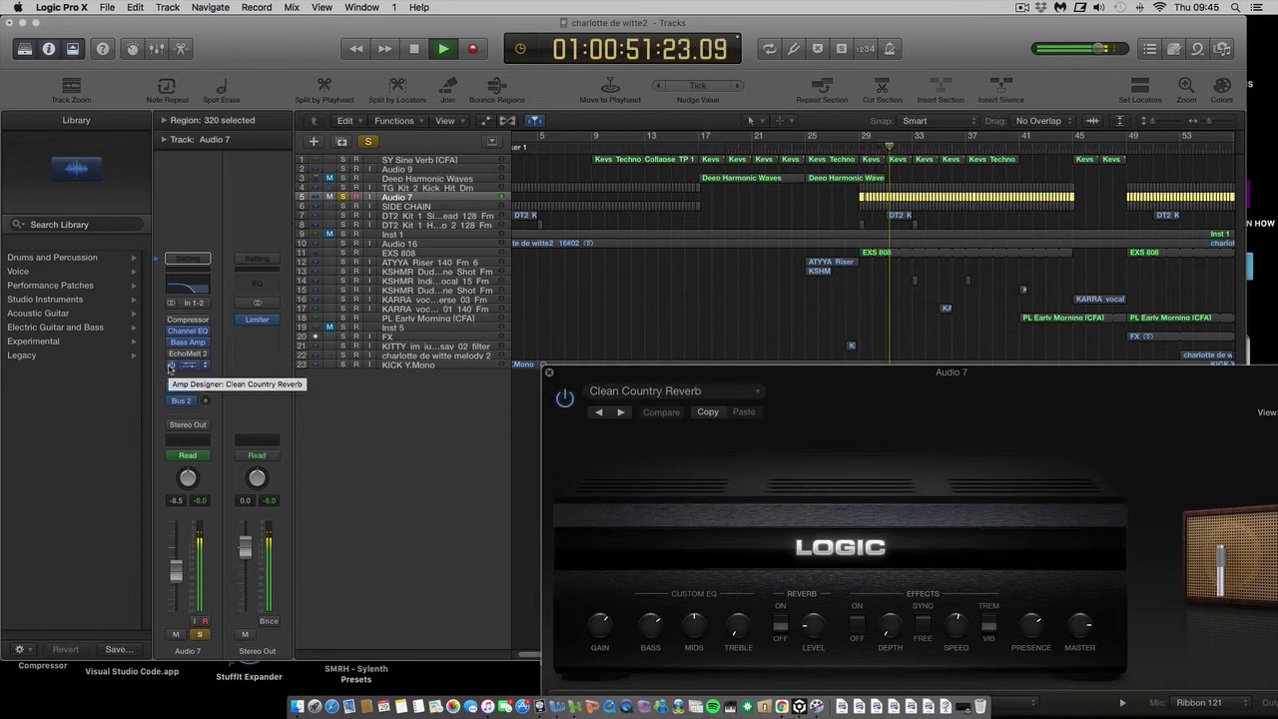
left_click(420, 55)
left_click_drag(626, 372, 748, 467)
- Solo the TG Kit 2 kick and KICK Y.Mono tracks alongside Audio 7 and return the playhead to bar 29
left_click(342, 197)
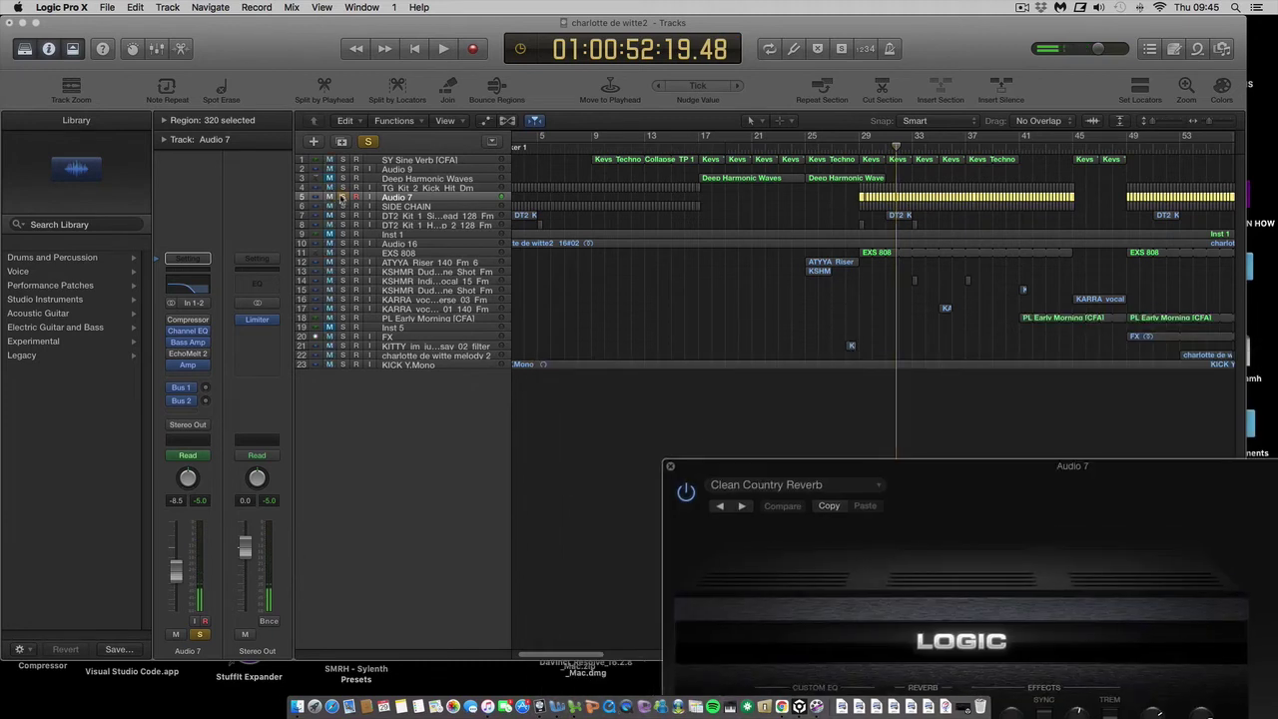
left_click(343, 197)
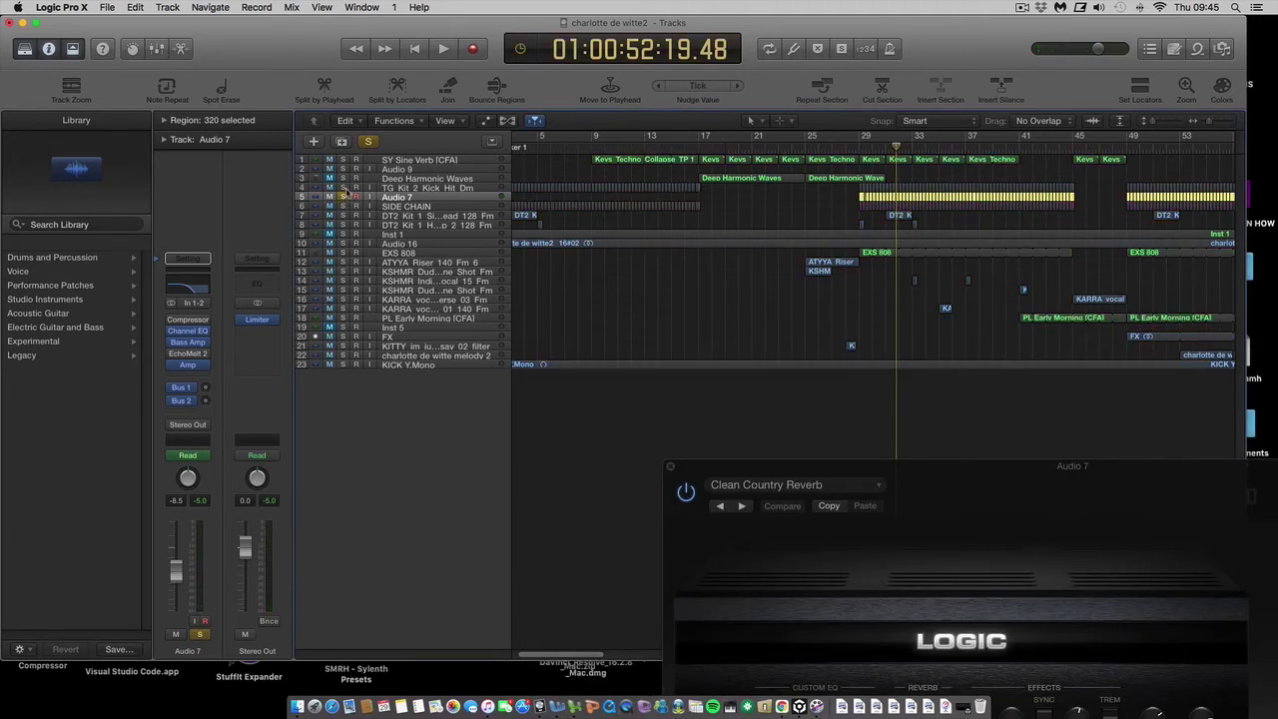
left_click_drag(894, 149, 859, 152)
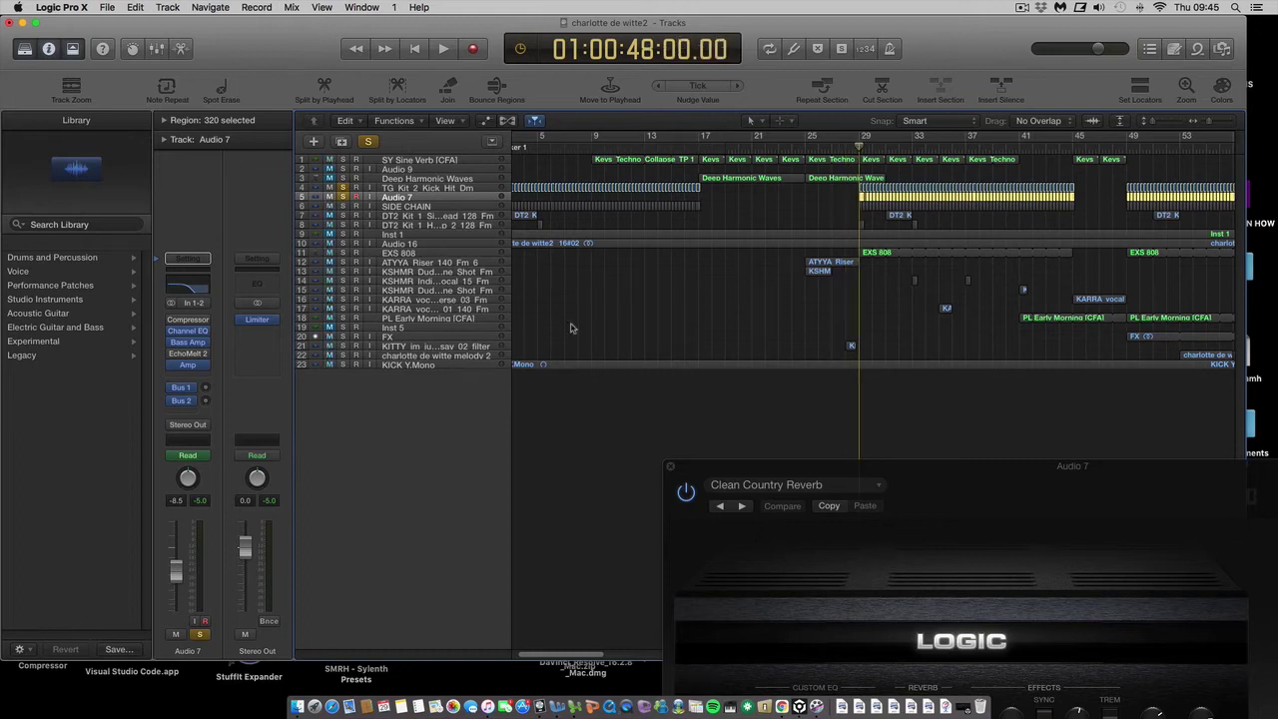
left_click(429, 366)
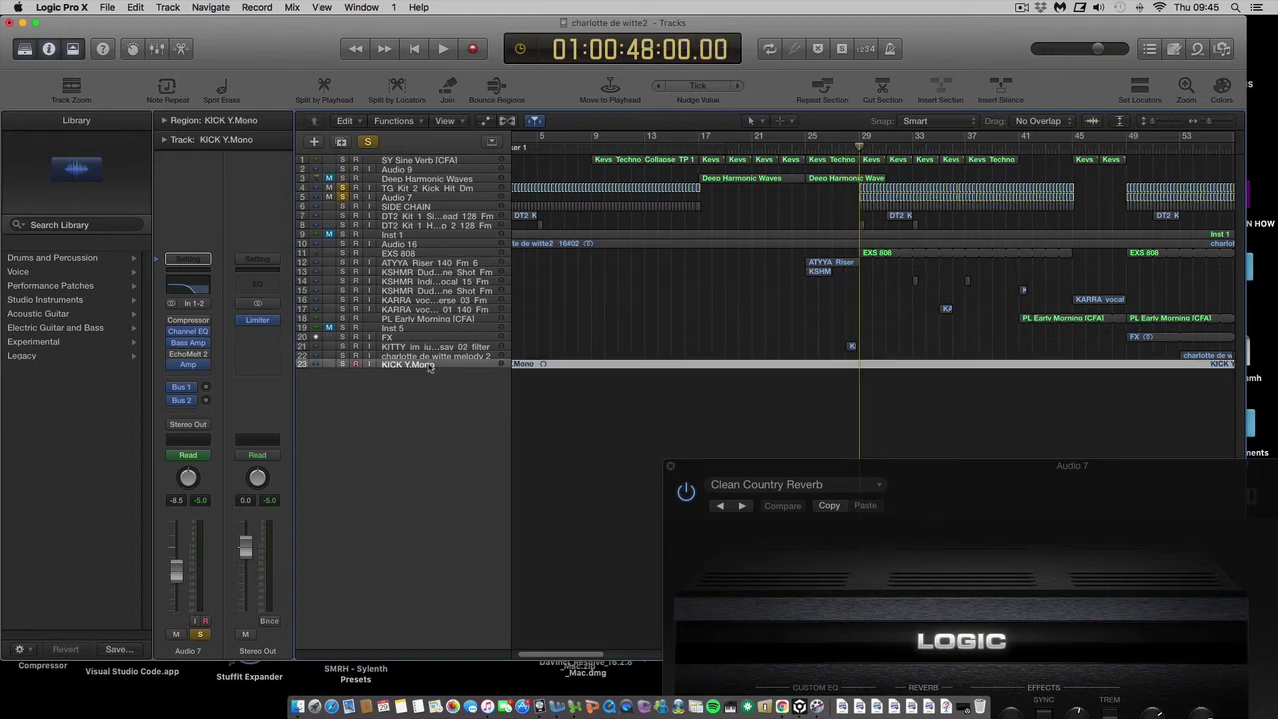
left_click(343, 365)
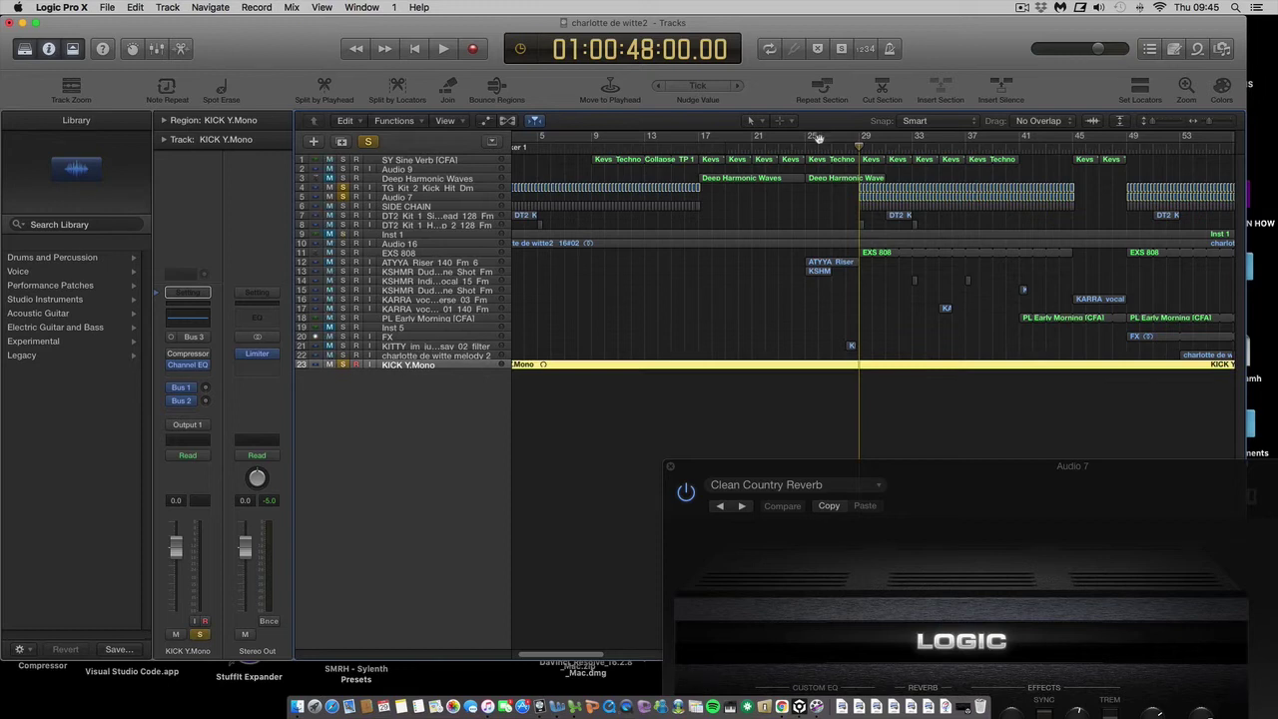
- Select the TG Kit 2 kick track and examine its waveform against Audio 7's at a larger track height
left_click(475, 190)
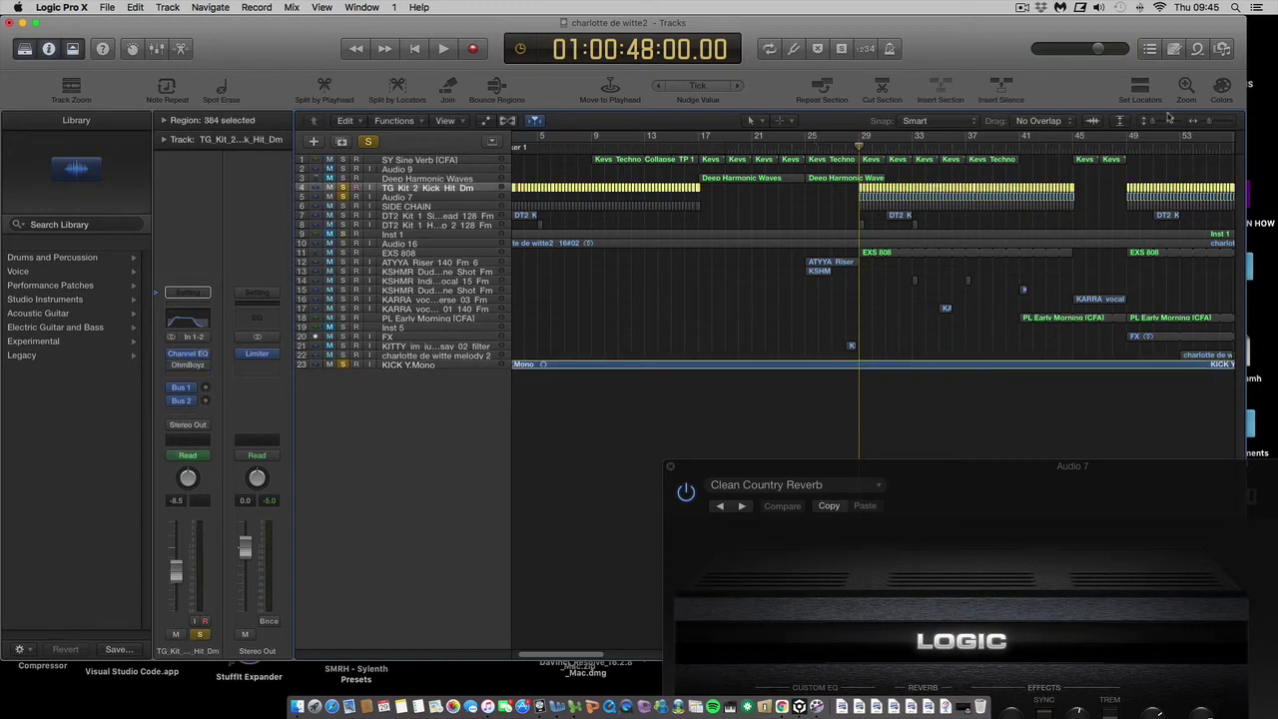
mouse_move(1155, 120)
left_mouse_down()
mouse_move(1175, 125)
mouse_move(1157, 126)
left_mouse_up()
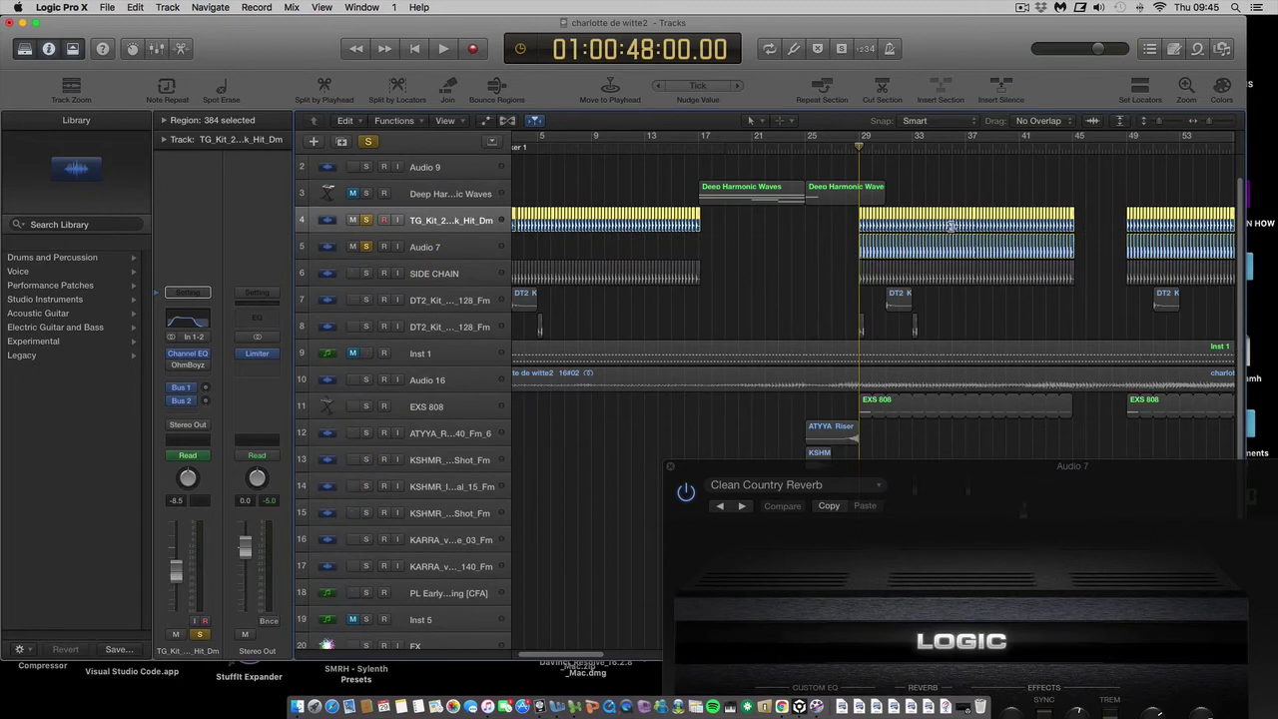
left_click_drag(1156, 123, 1145, 122)
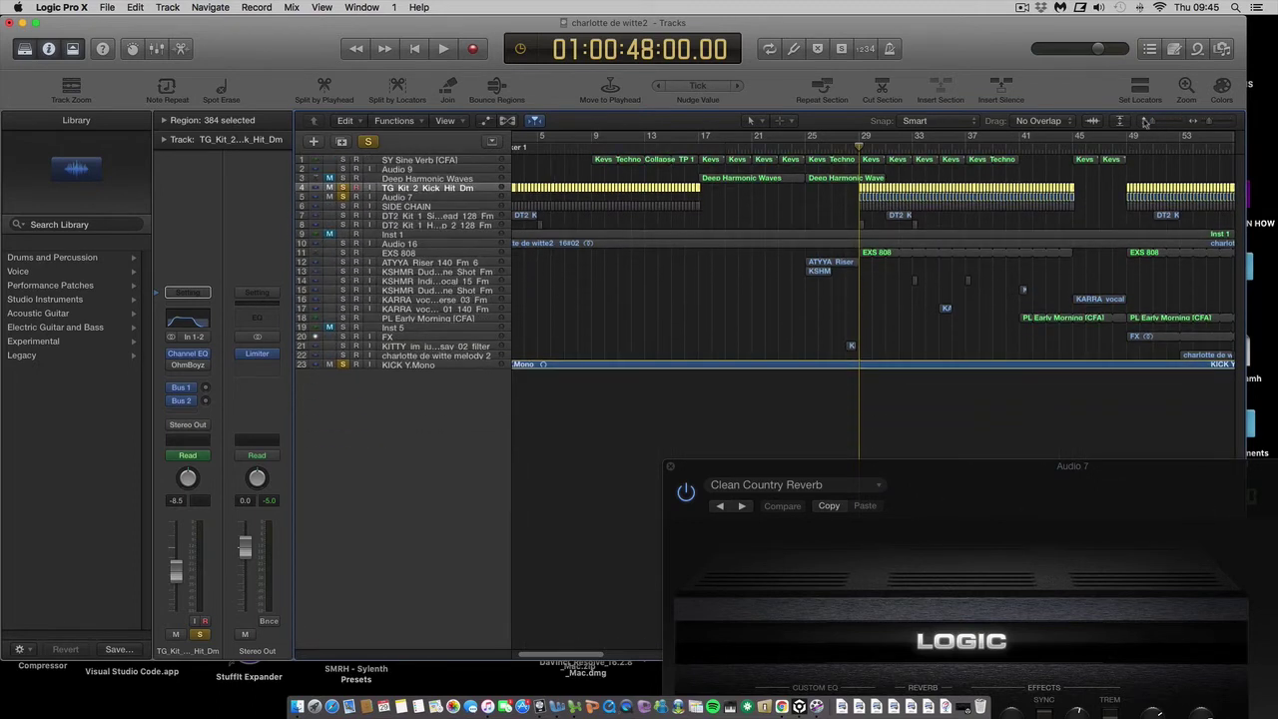
- Select the KICK Y.Mono track and examine its waveform around bar 29 at a larger track height, with the Amp Designer window moved aside
left_click(425, 366)
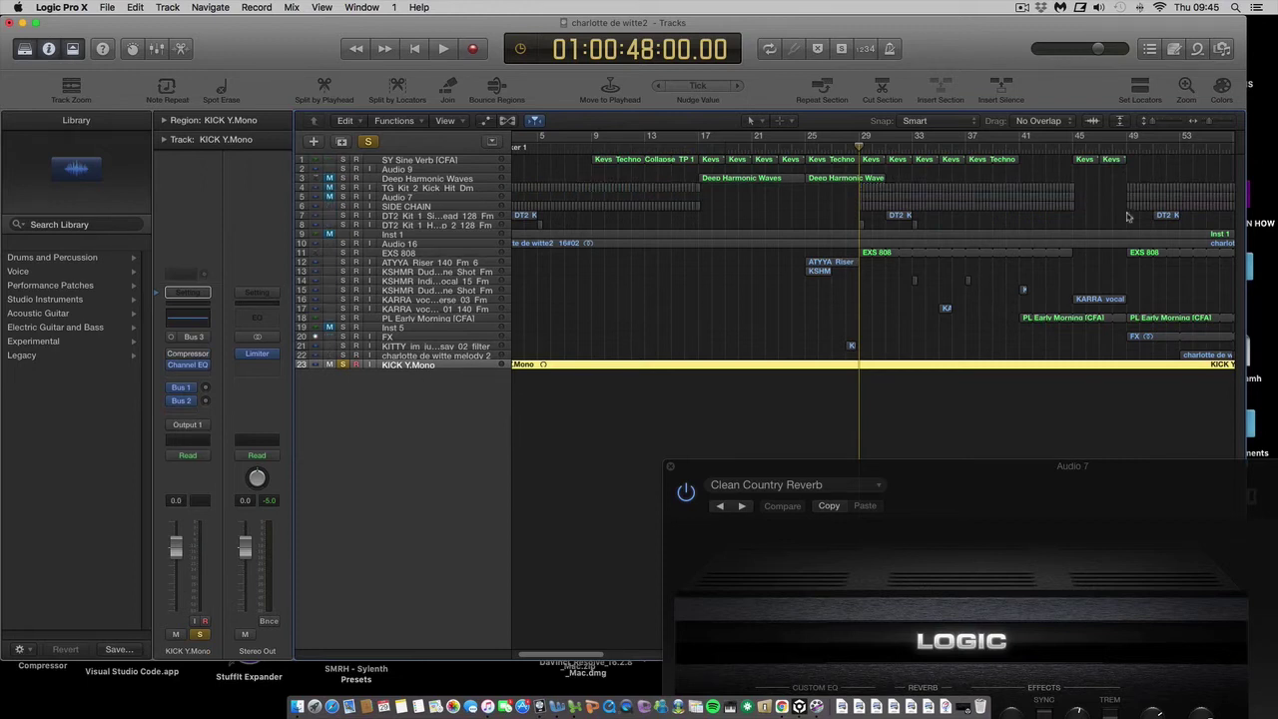
left_click_drag(1154, 121, 1163, 123)
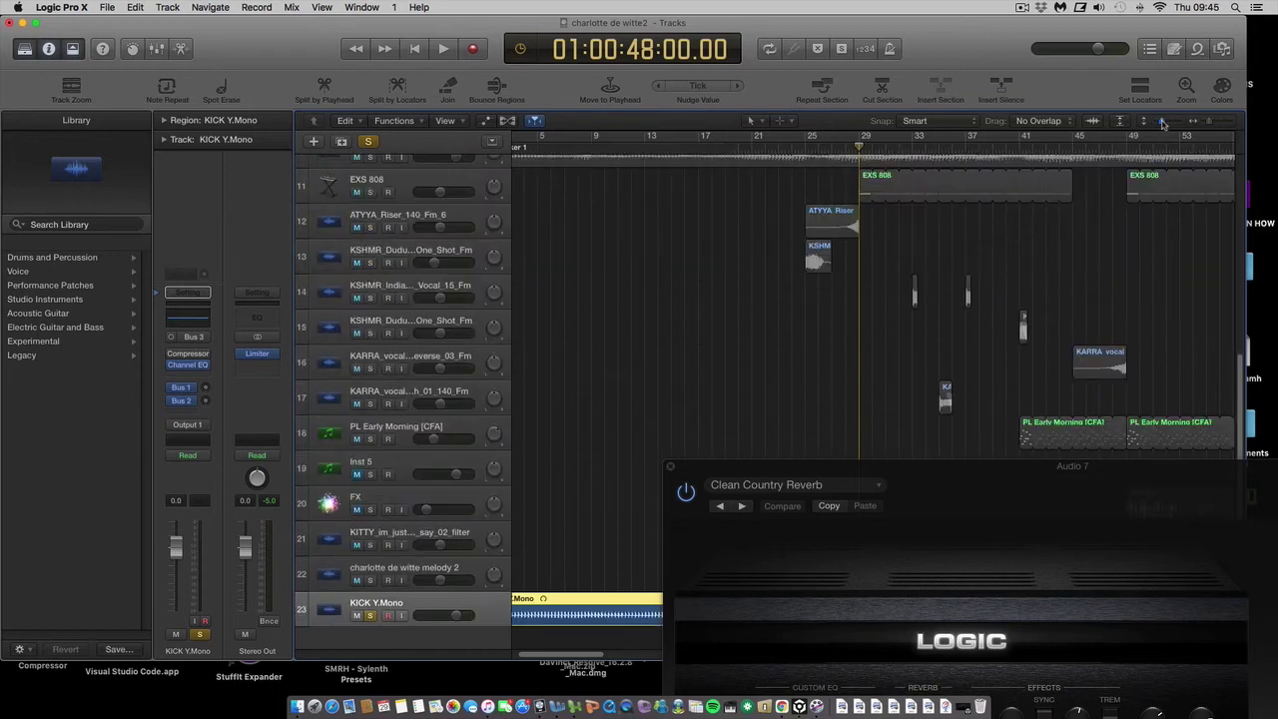
left_click_drag(826, 470, 1149, 596)
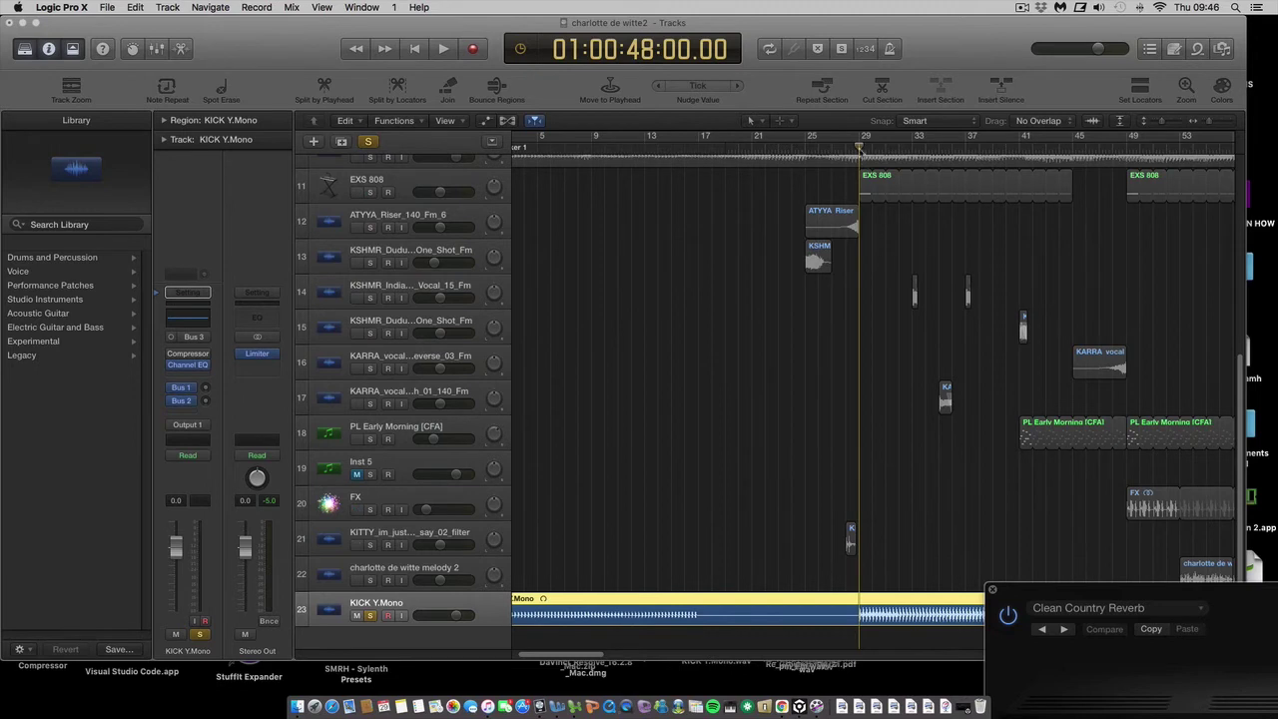
key("Return")
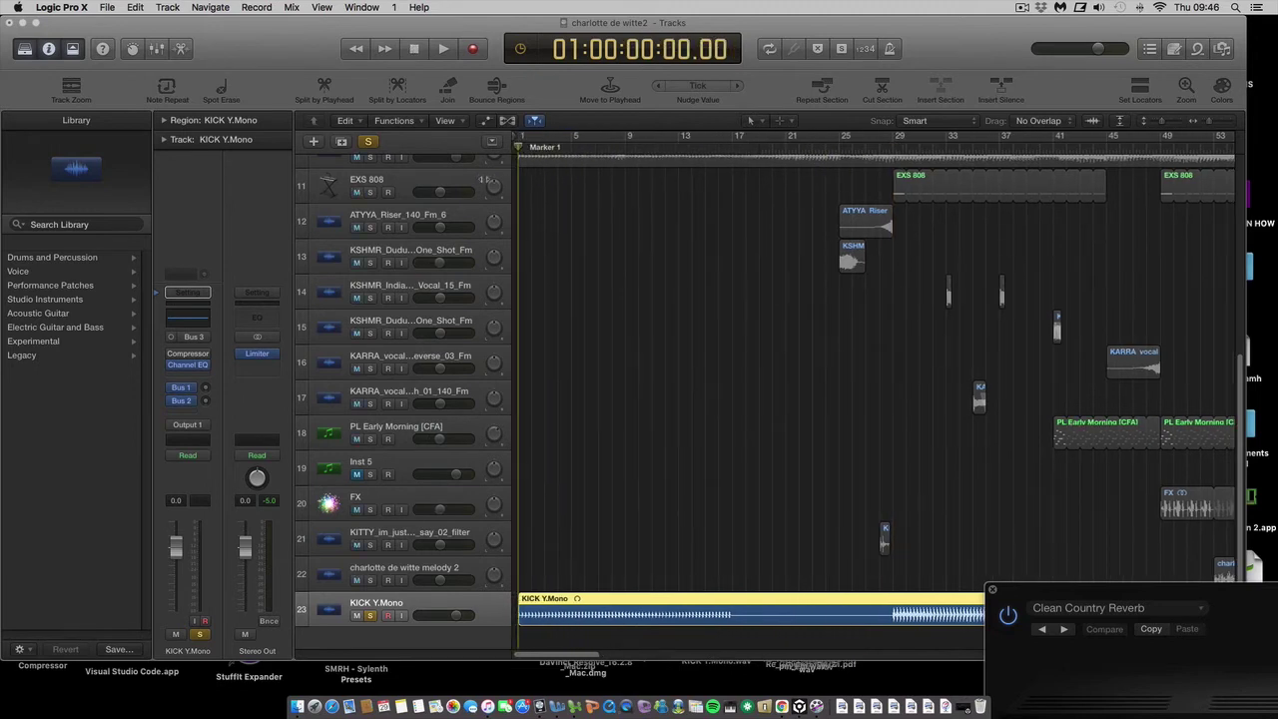
left_click_drag(486, 180, 882, 268)
left_click(876, 278)
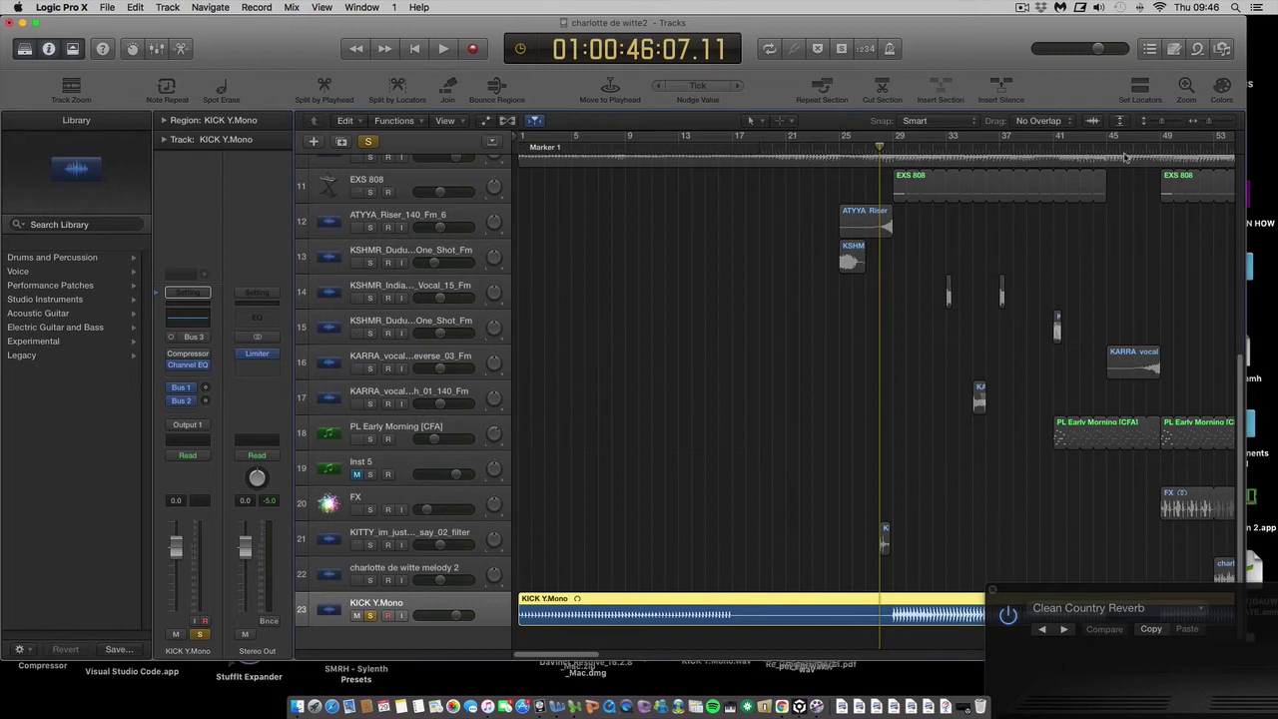
- Reduce the track height, clear all solos and play the full mix through the drop at bar 29
left_click(1168, 122)
left_click_drag(1170, 121, 1160, 120)
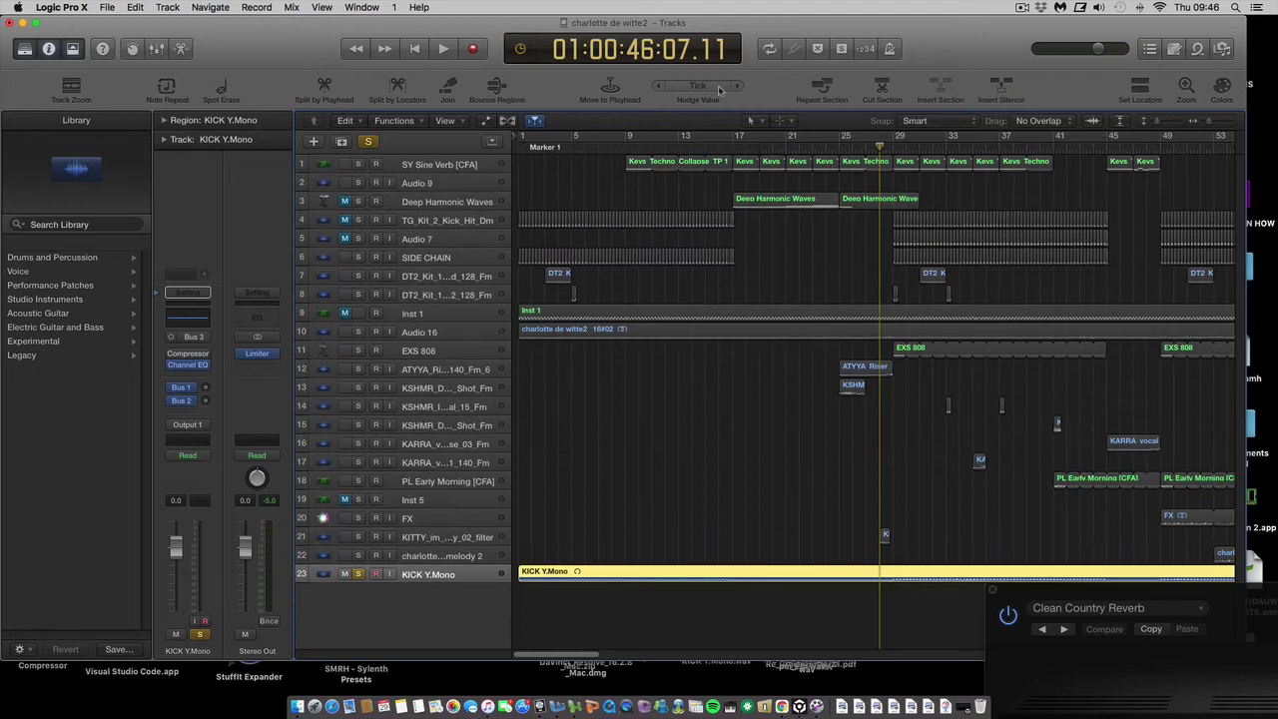
left_click(369, 142)
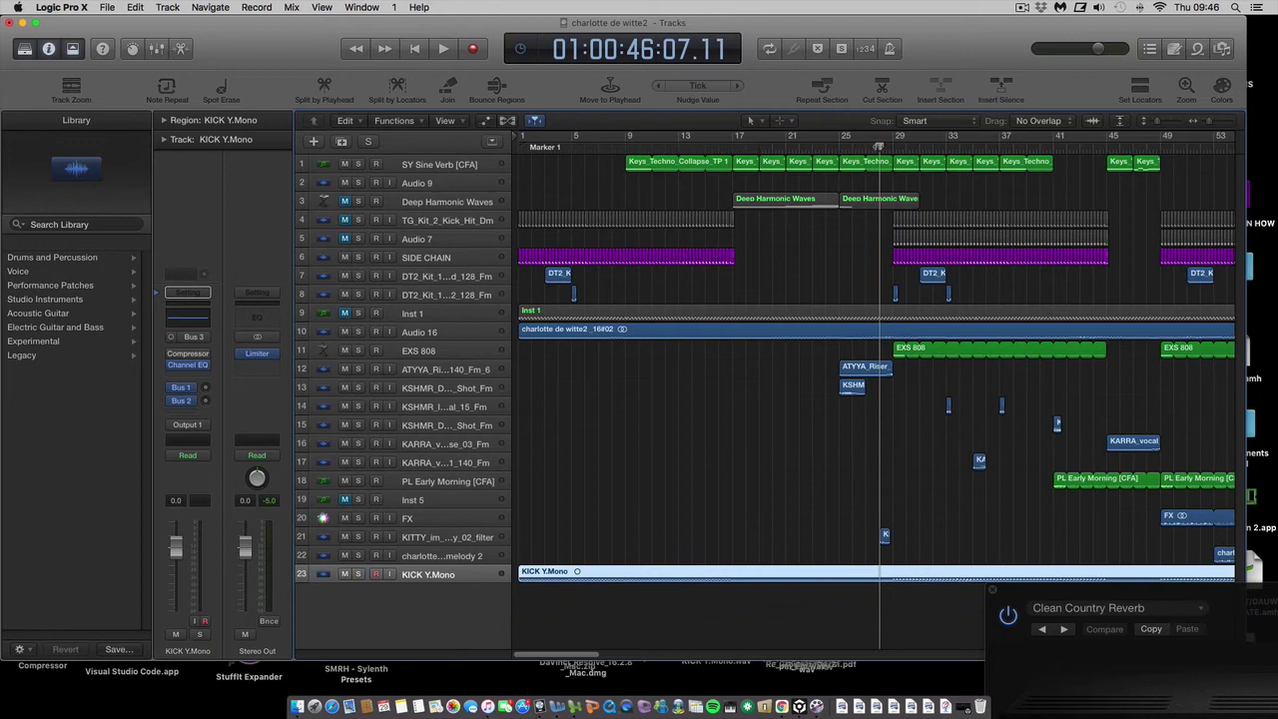
left_click_drag(878, 147, 729, 195)
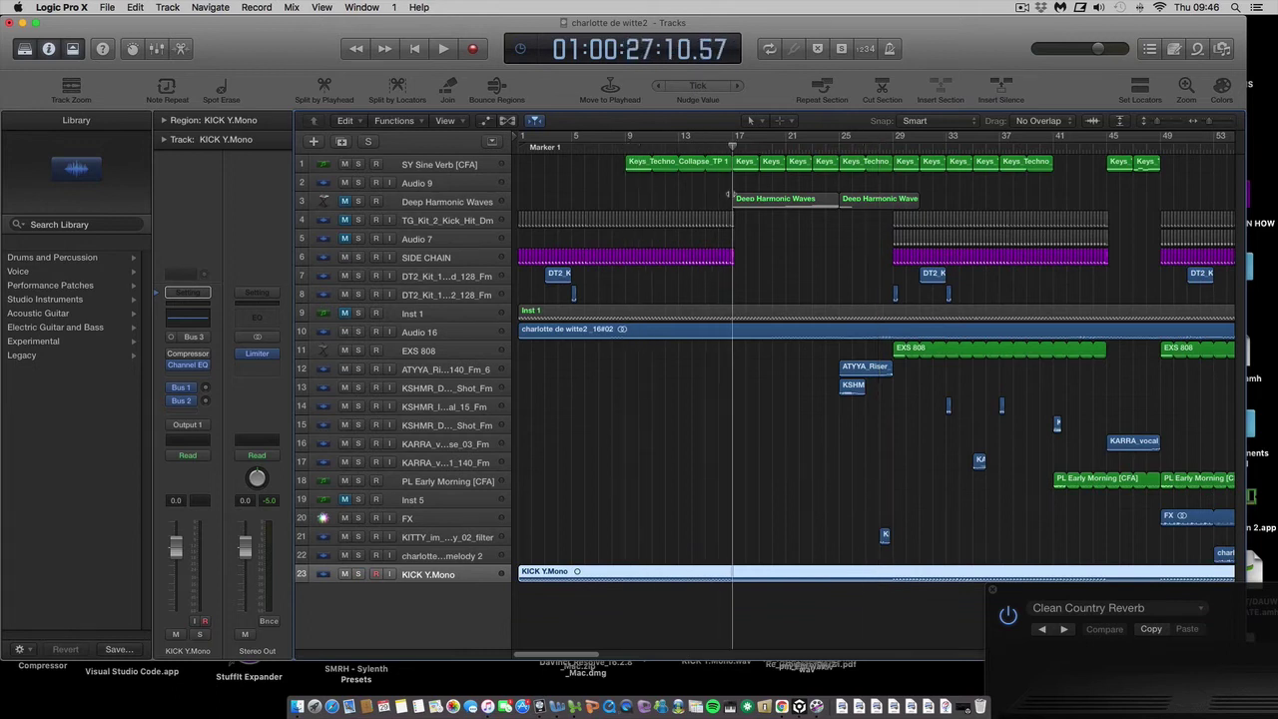
left_click(438, 49)
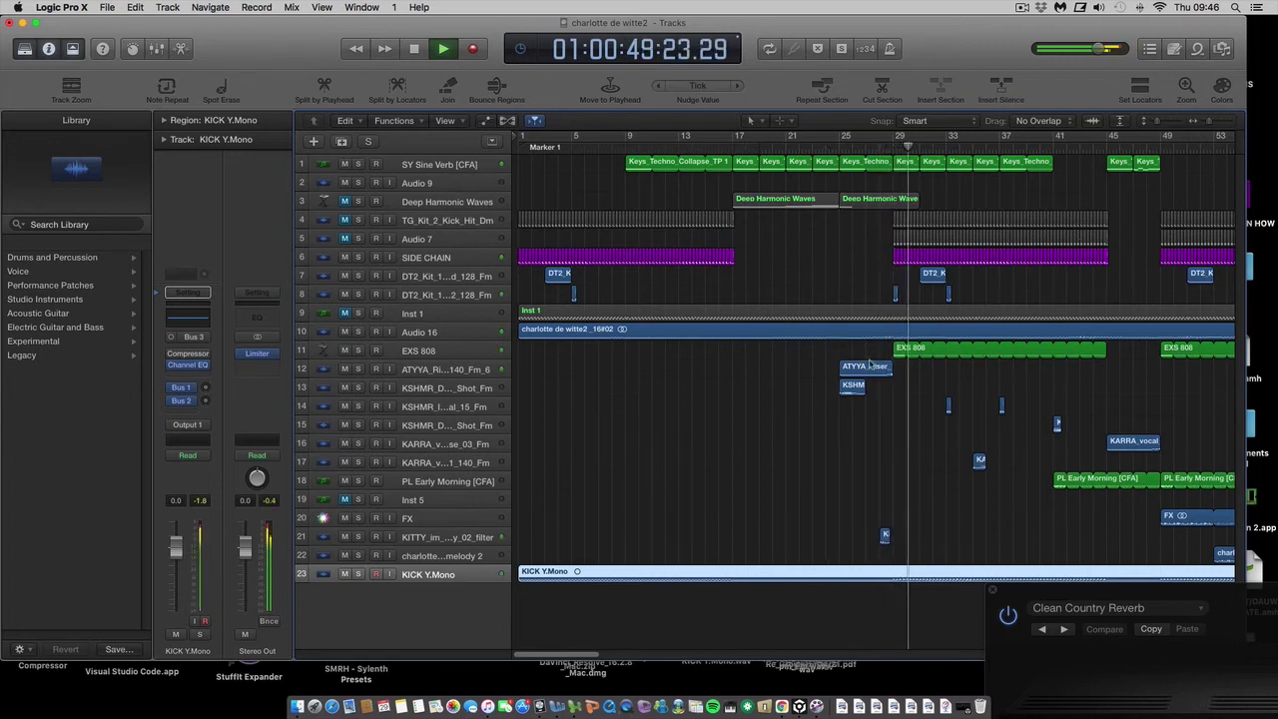
key("space")
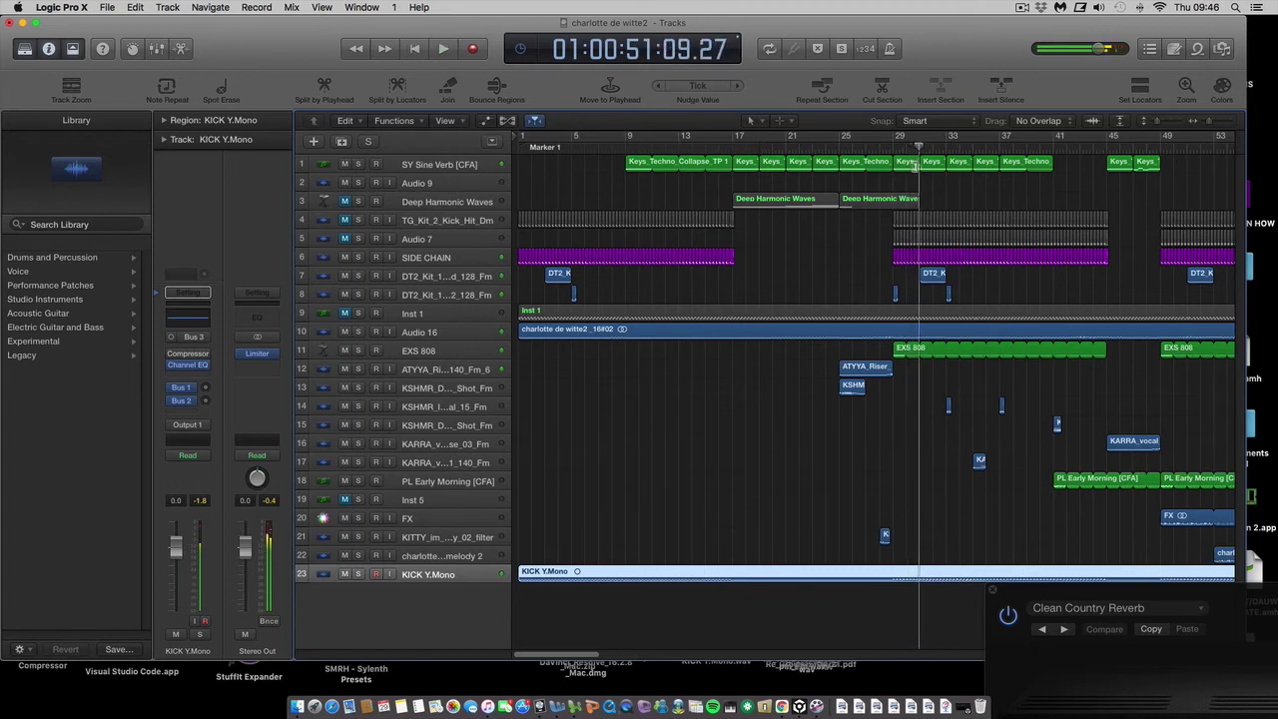
- Solo the ATYYA Riser and the KSHMR Dudu one-shot on track 13, and play them from bar 25 past bar 29
left_click_drag(919, 147, 839, 147)
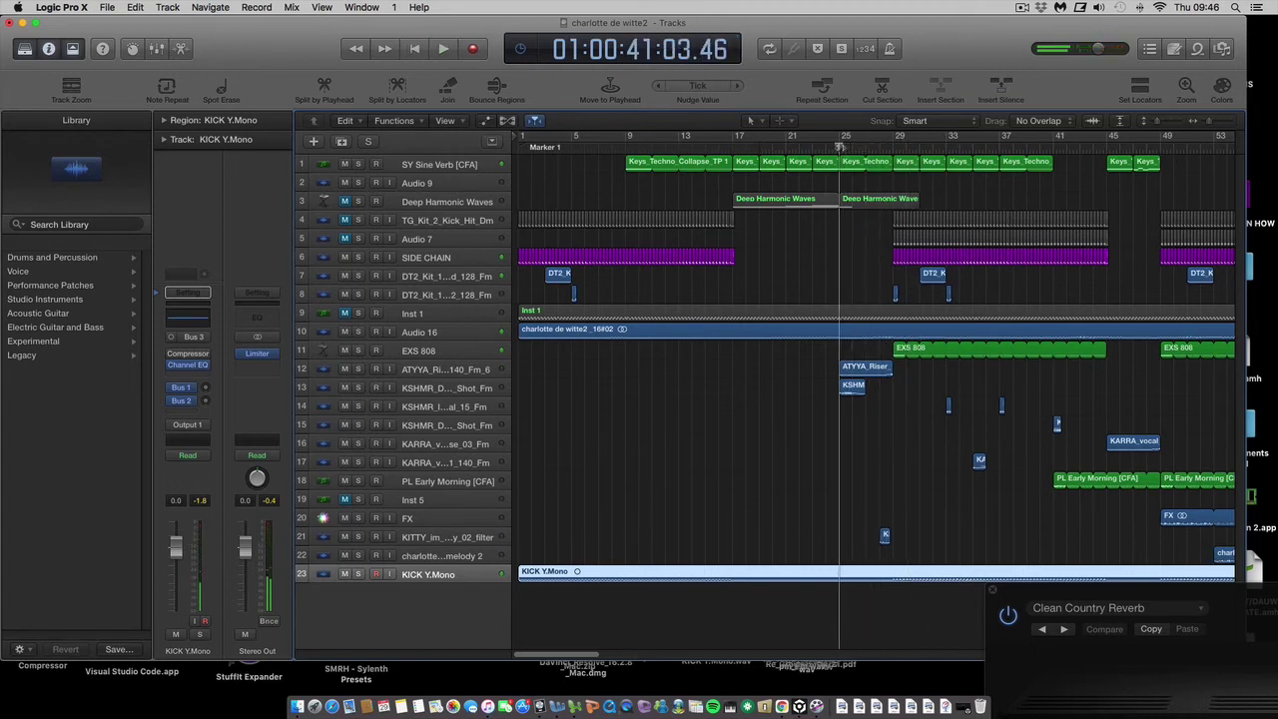
left_click(359, 392)
left_click(358, 370)
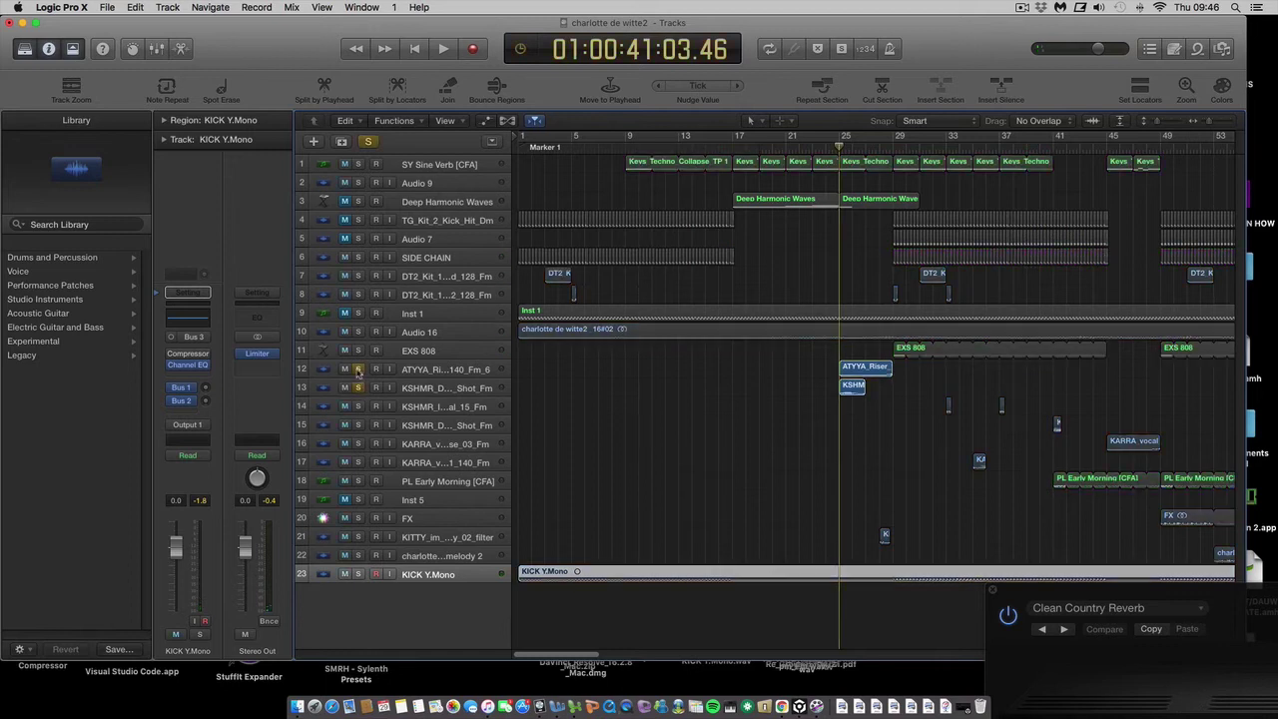
left_click(442, 49)
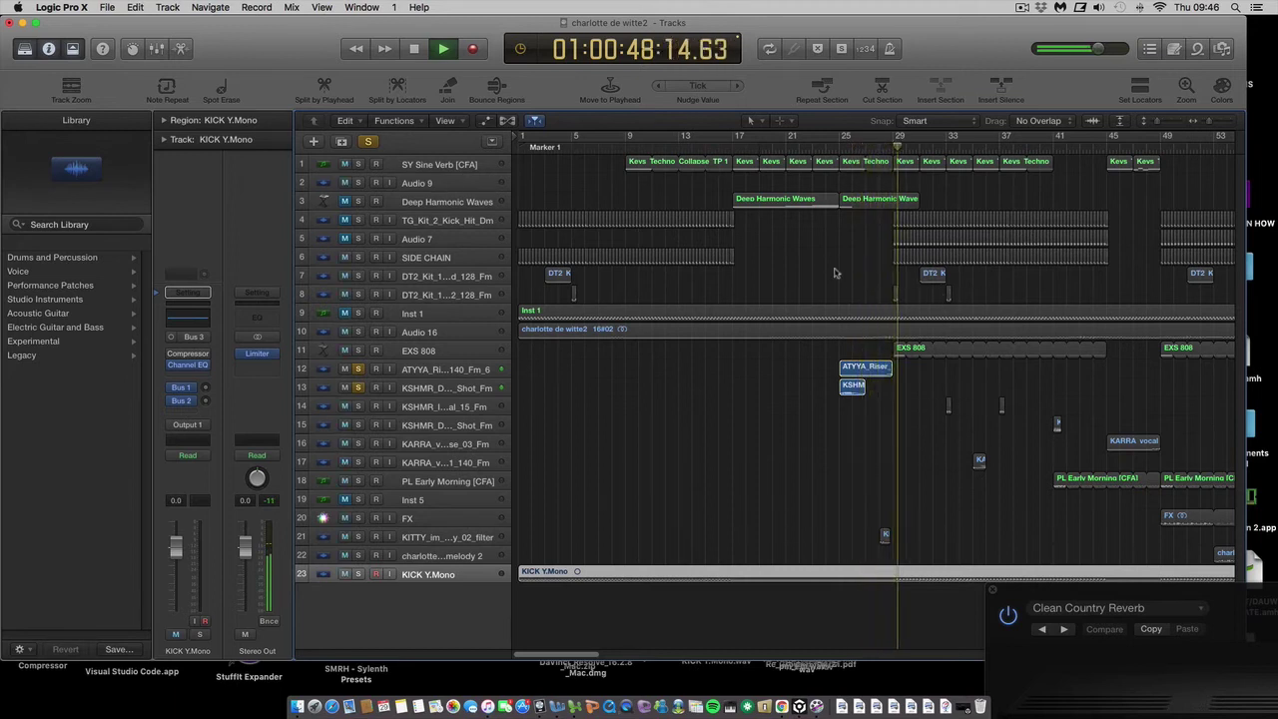
key("space")
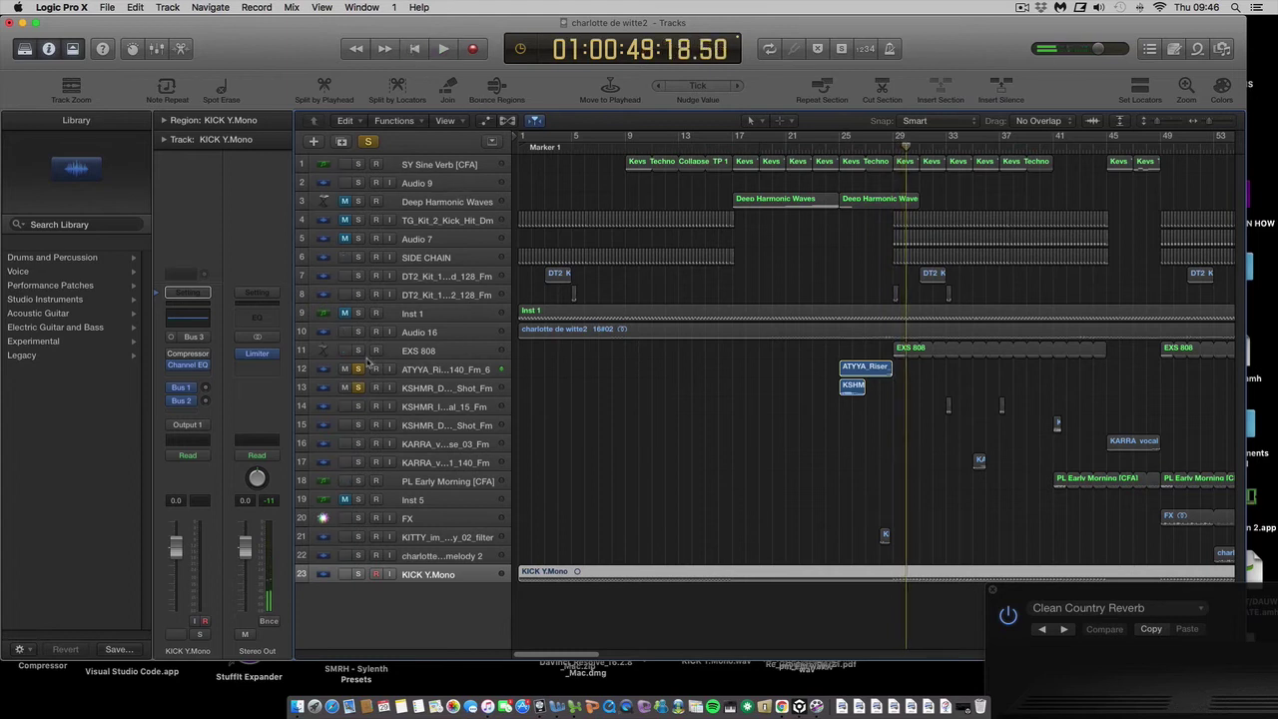
- Add EXS 808 to the soloed tracks and play its entry twice from bar 29
left_click(359, 350)
left_click(893, 148)
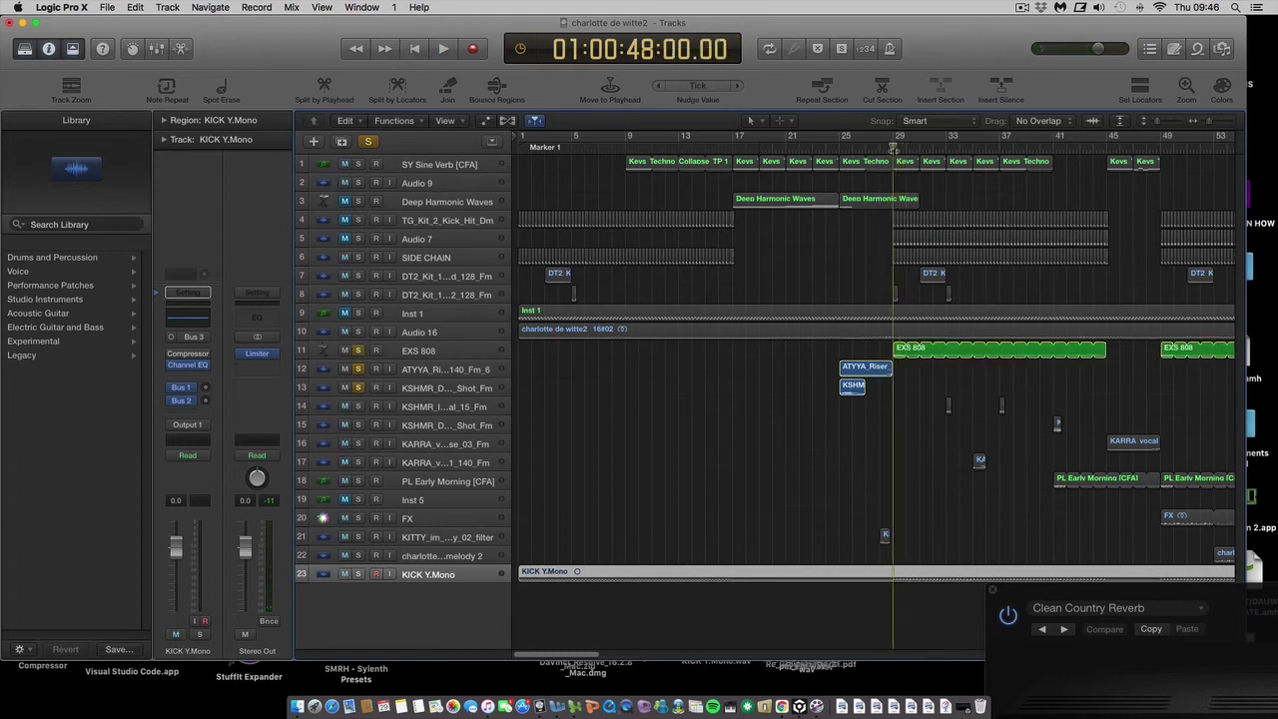
left_click(442, 49)
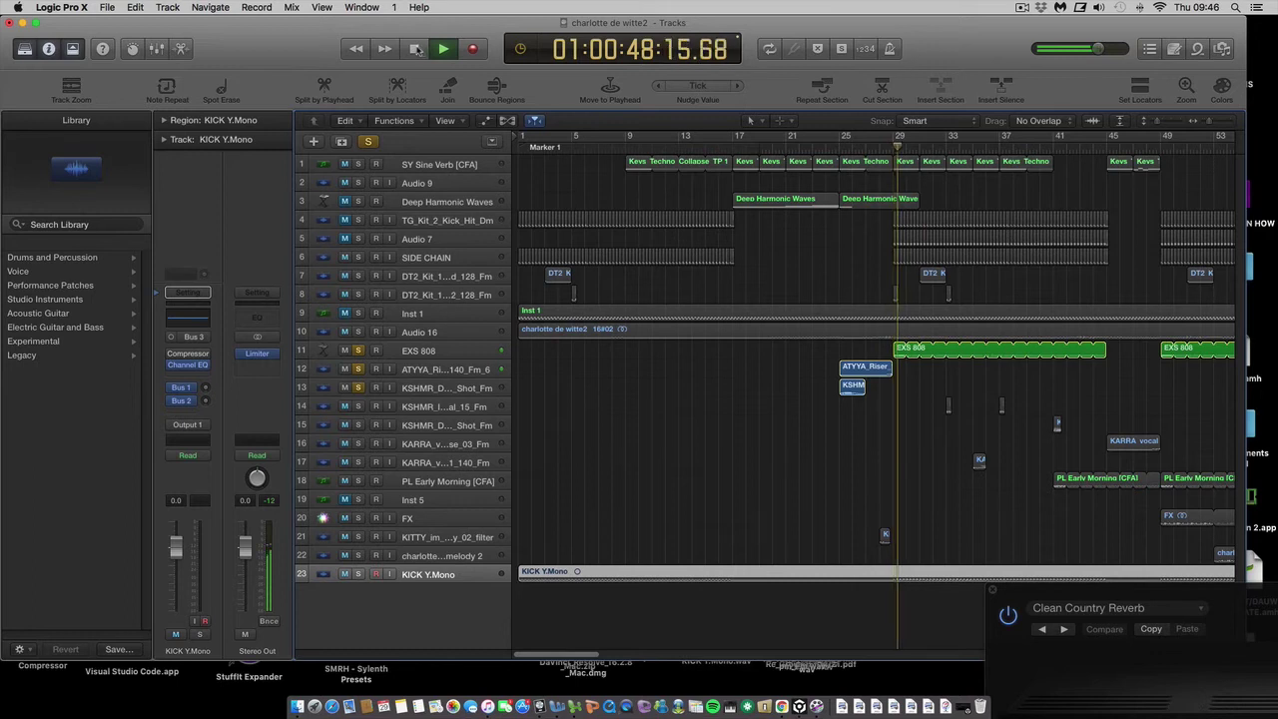
left_click(417, 49)
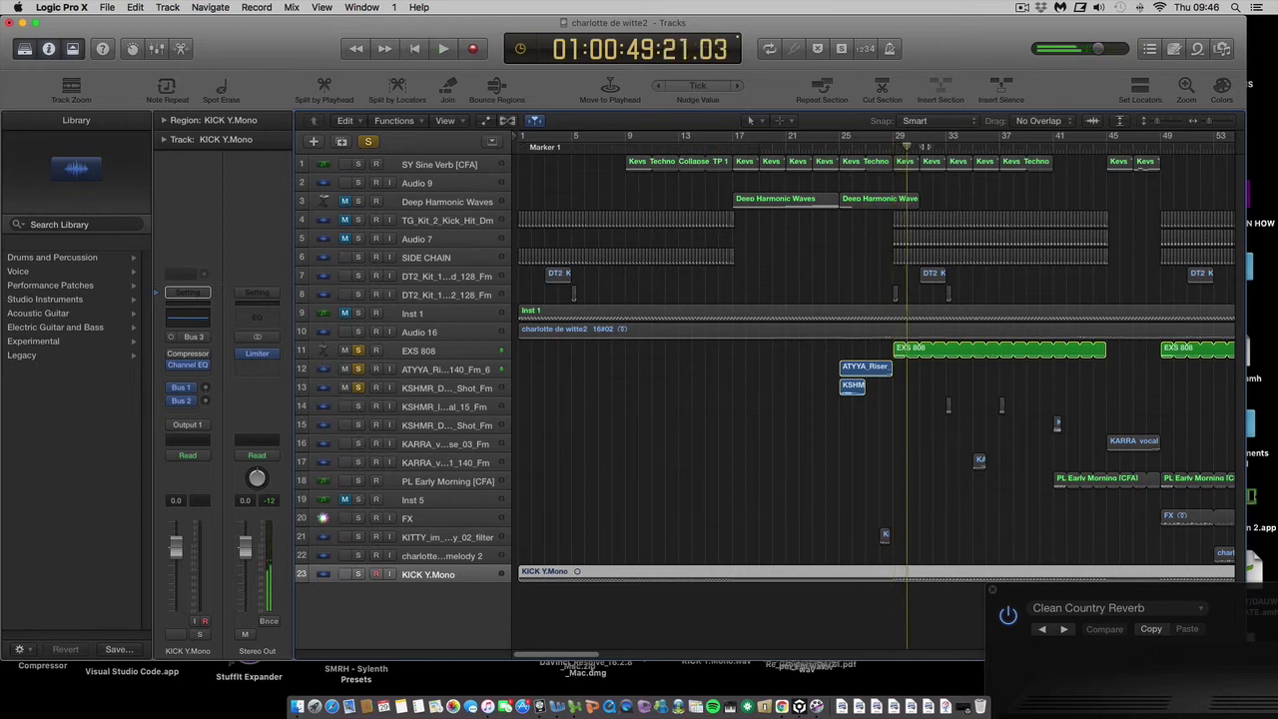
left_click(442, 49)
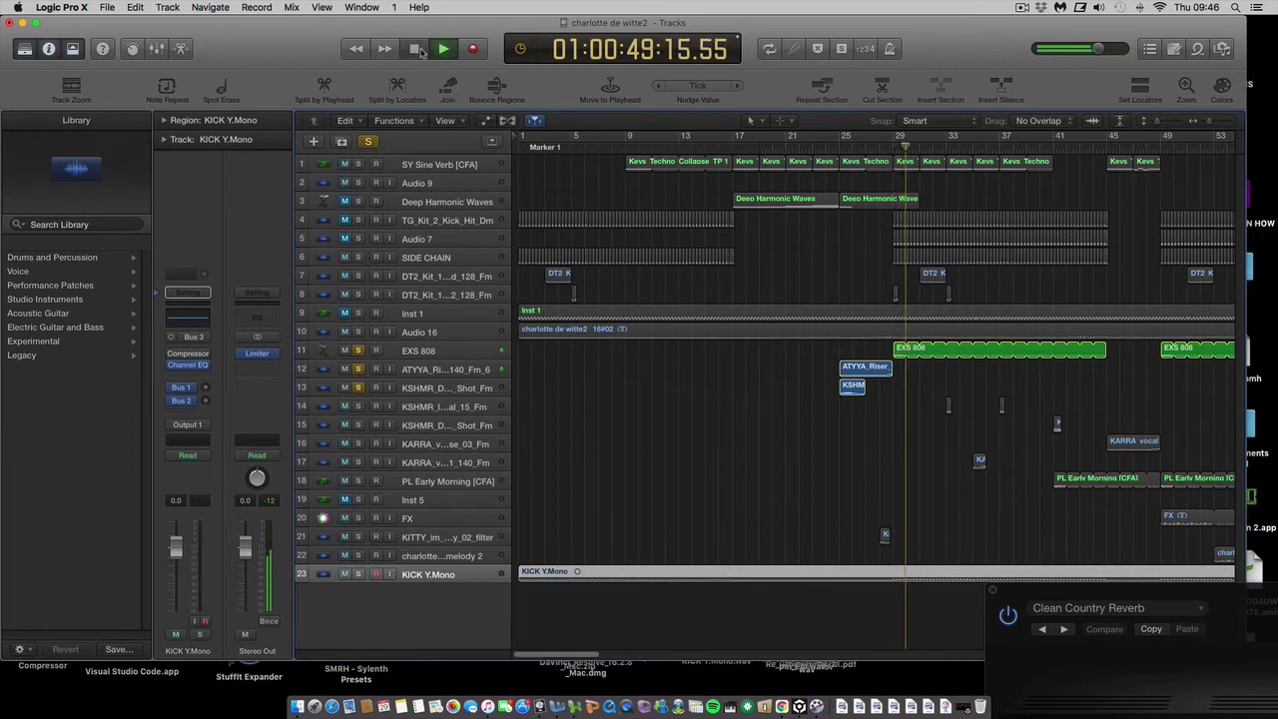
left_click(417, 49)
- Select the ATYYA Riser region, play its transition into EXS 808 from bar 28.5 and return the playhead to bar 29
left_click_drag(907, 150, 885, 150)
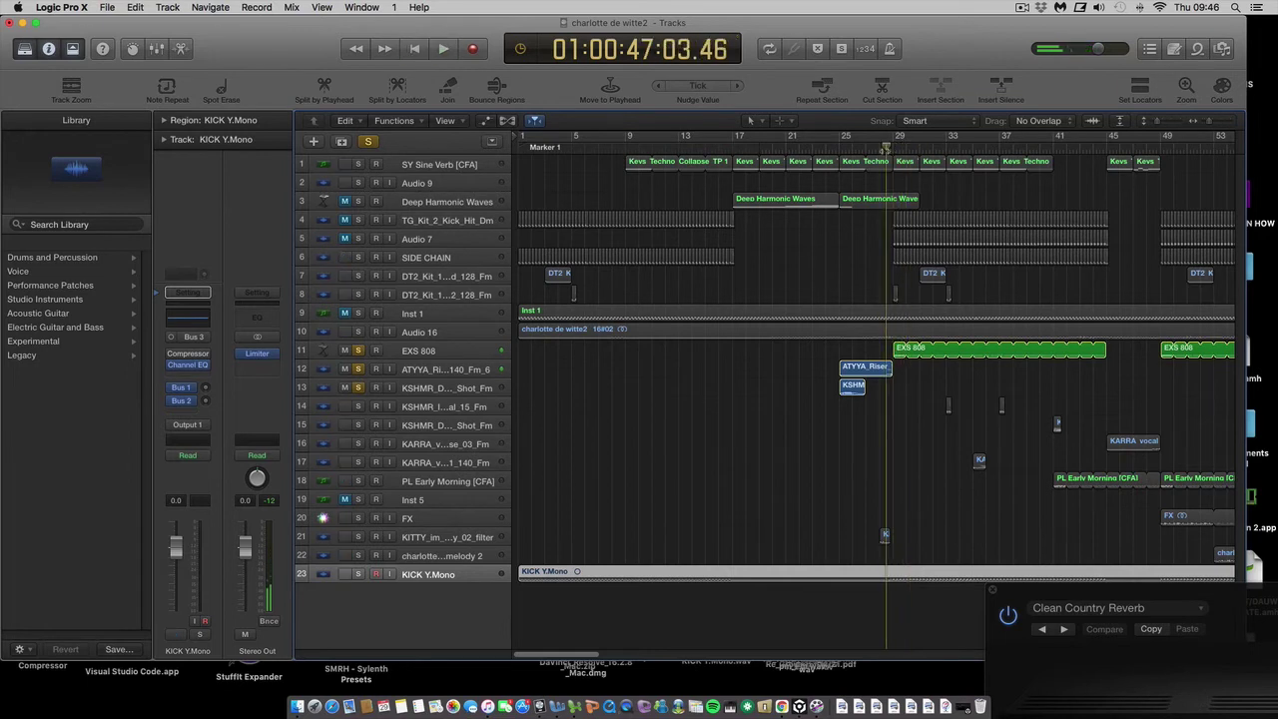
left_click(866, 368)
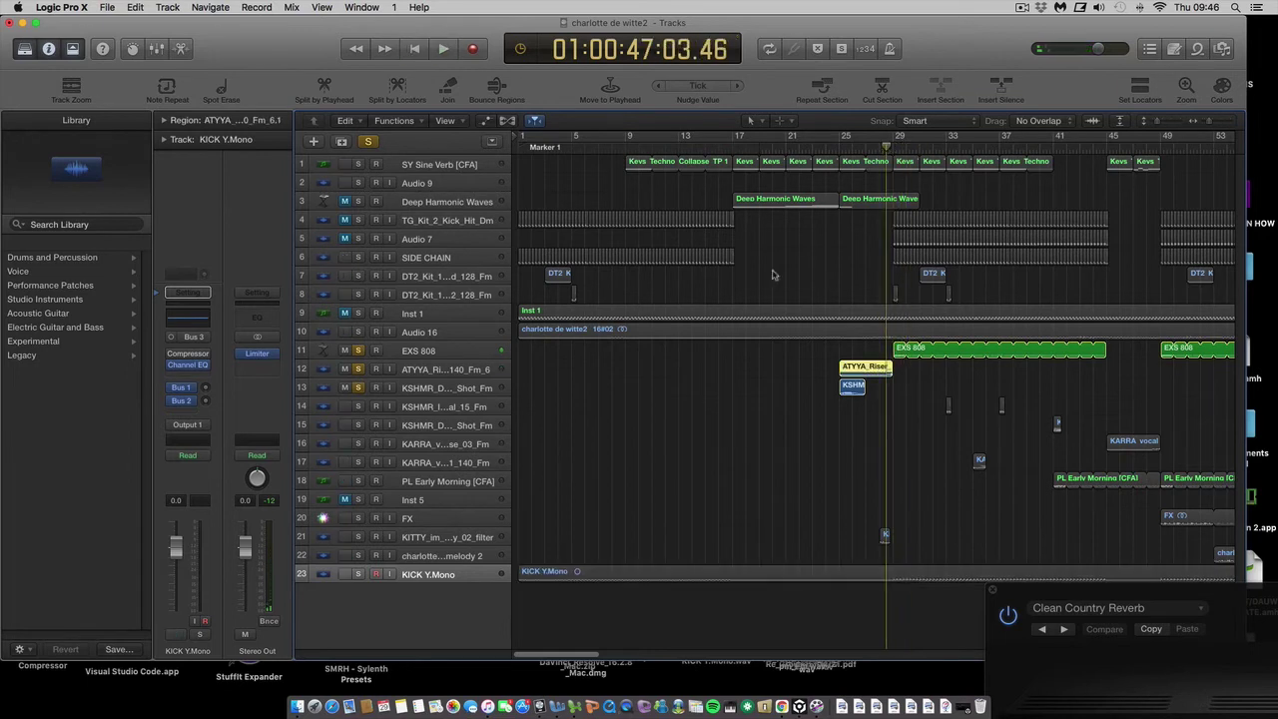
left_click(444, 49)
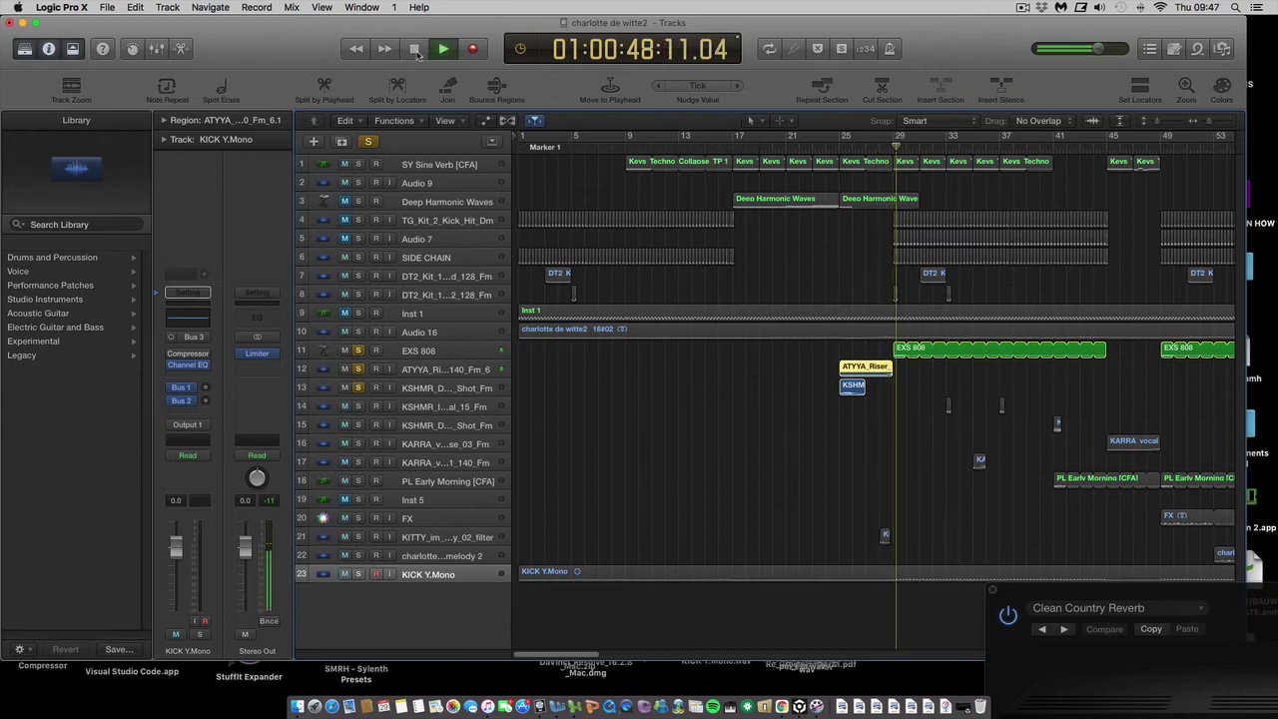
left_click(417, 50)
left_click(892, 149)
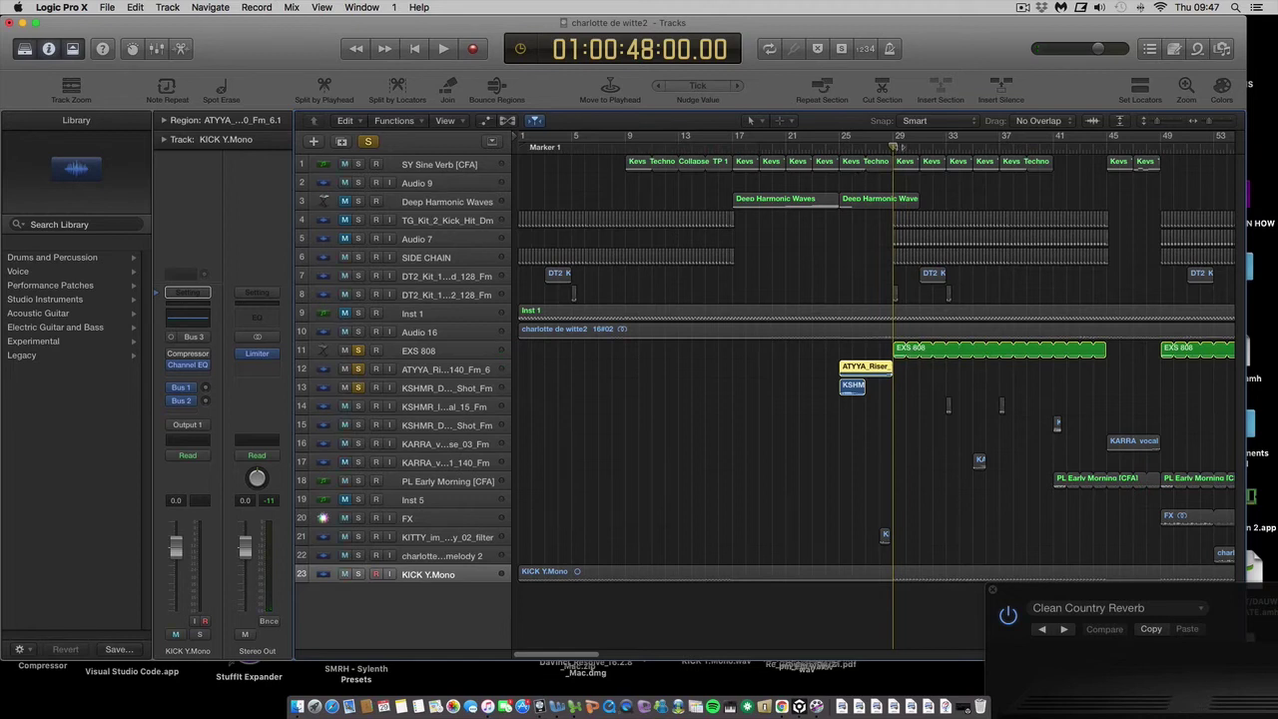
- Solo the KITTY vocal filter track as well and play the transition from bar 28
left_click(358, 538)
left_click_drag(895, 187, 878, 156)
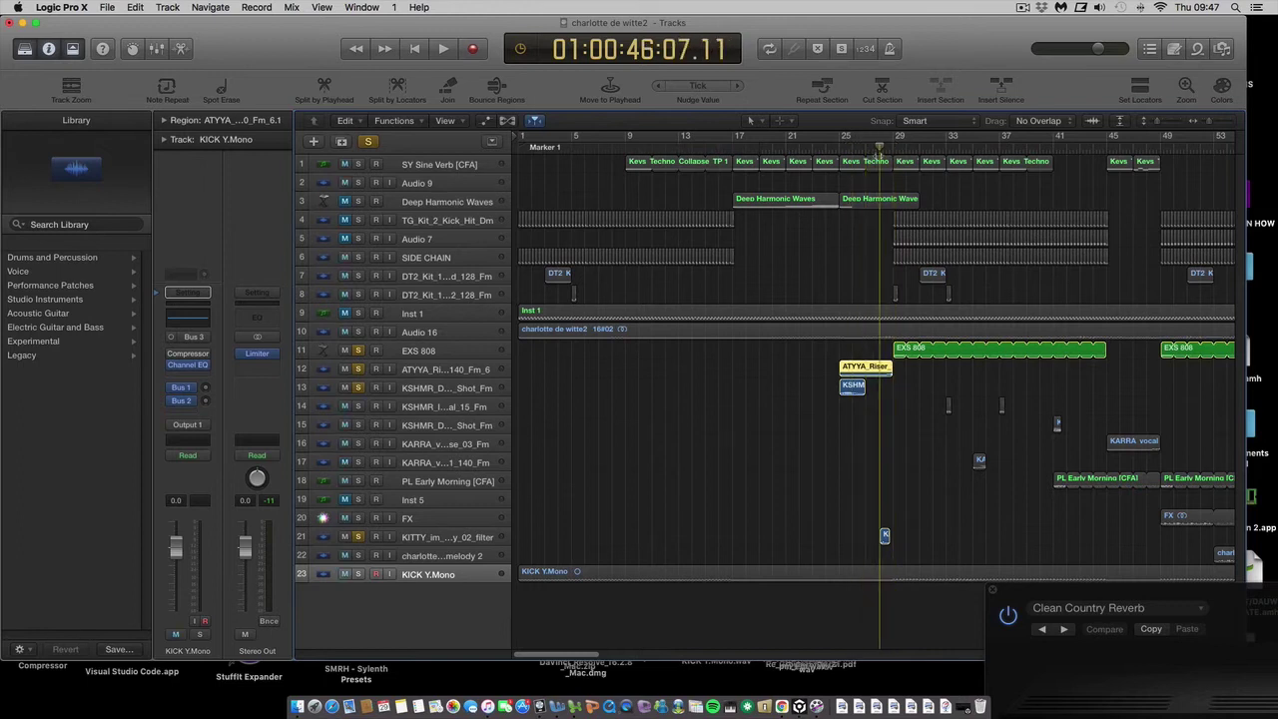
left_click(441, 49)
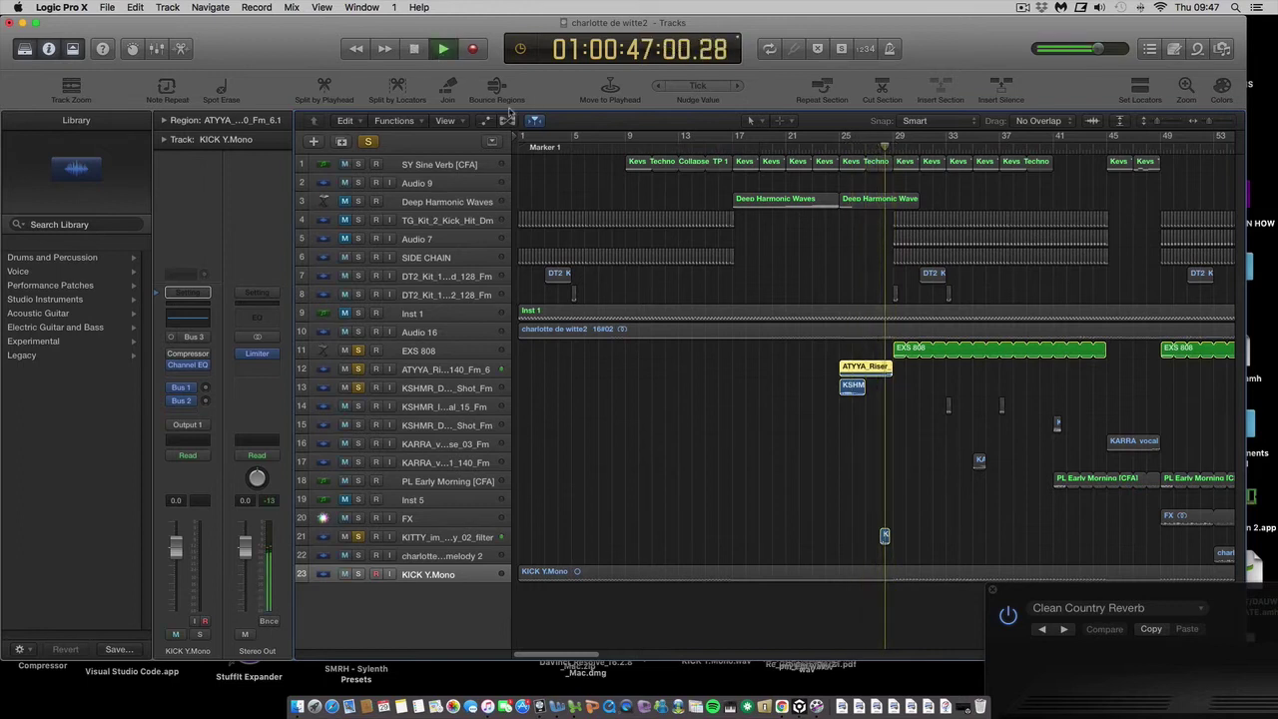
left_click(413, 49)
- Select the KITTY vocal filter track, enlarge the track height, and view its Pitchwheel plug-in settings before closing the plug-in window
left_click(443, 537)
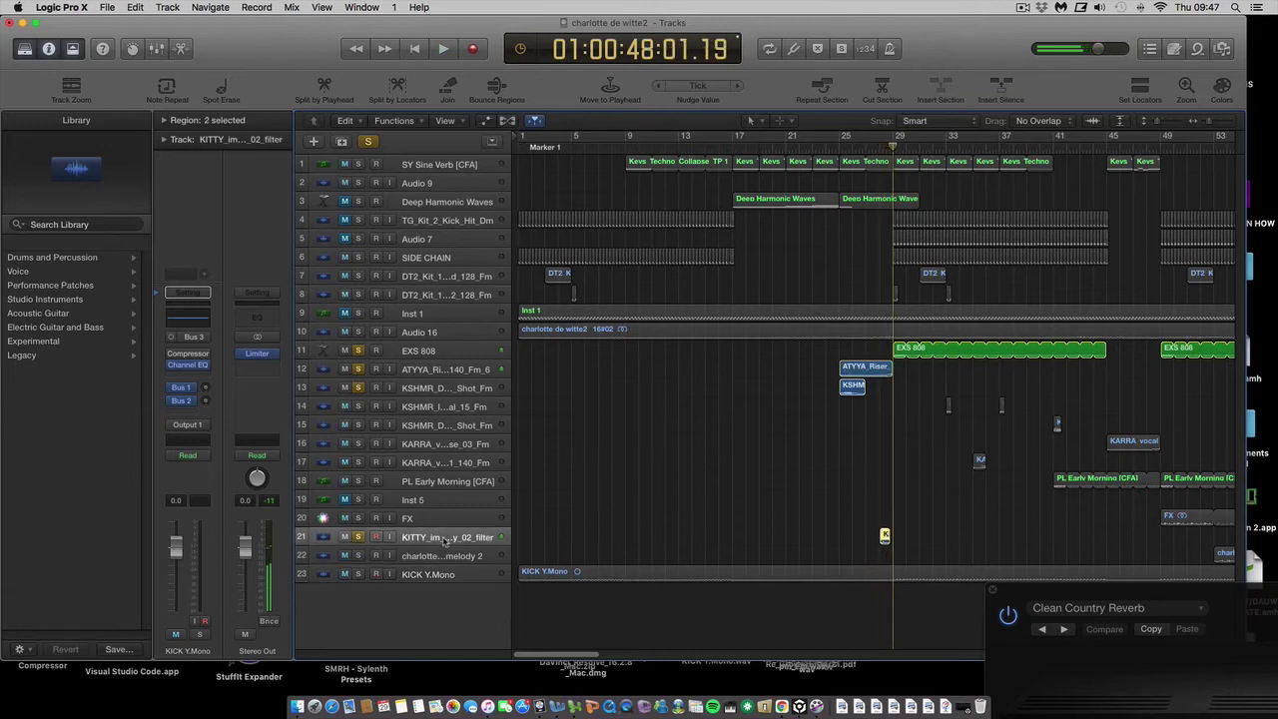
left_click(1163, 120)
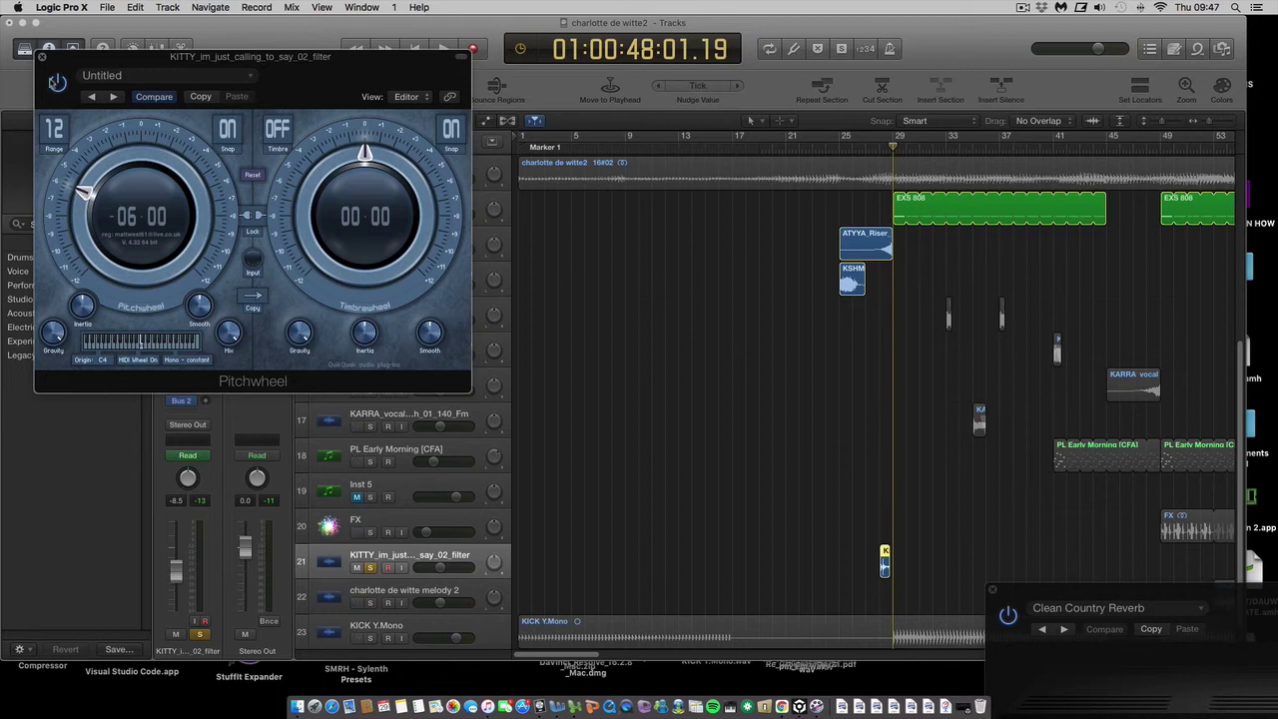
left_click(42, 58)
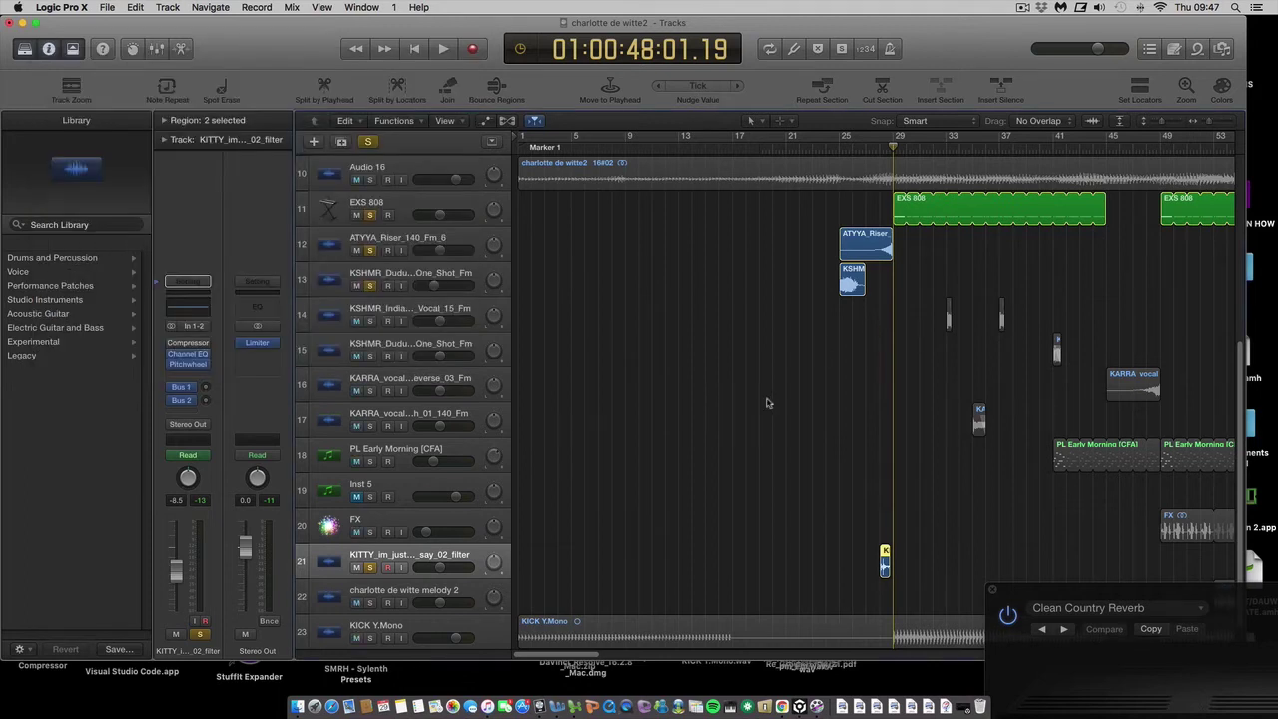
- Play the KITTY vocal from bar 28 with Pitchwheel bypassed and again with it enabled to compare the sound
left_click(878, 147)
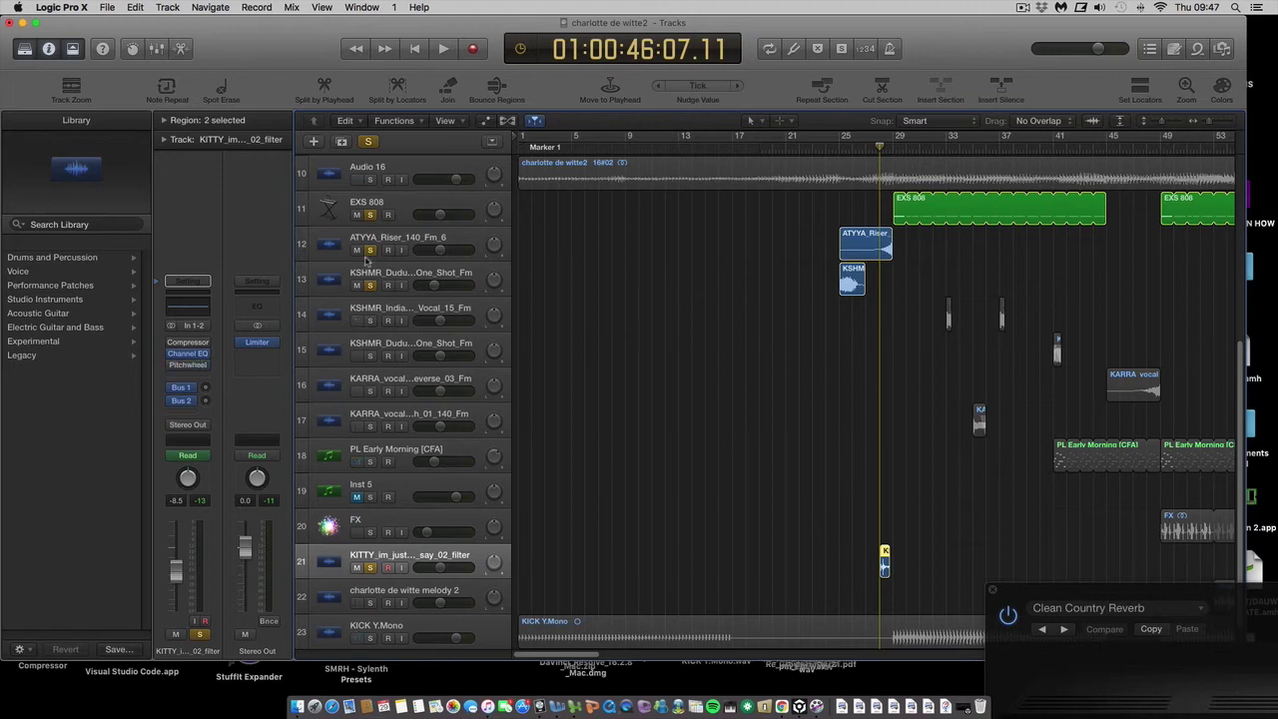
left_click(443, 48)
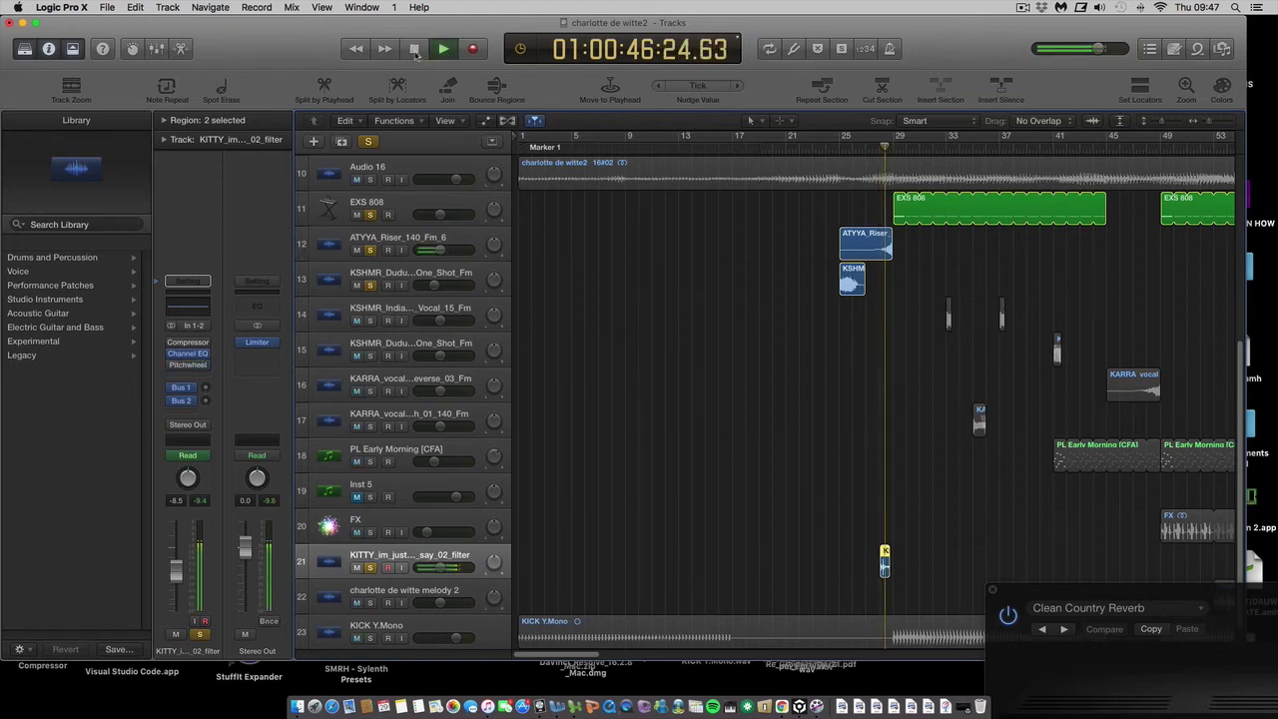
left_click(416, 50)
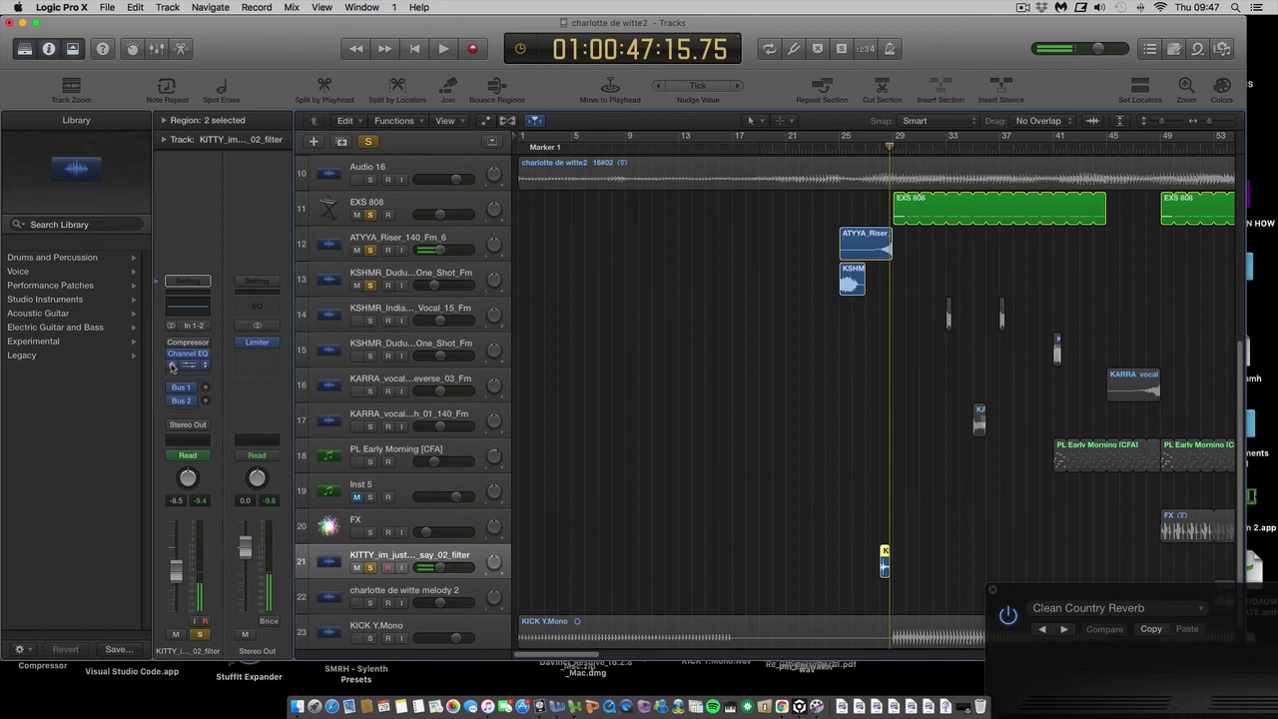
left_click_drag(892, 150, 883, 151)
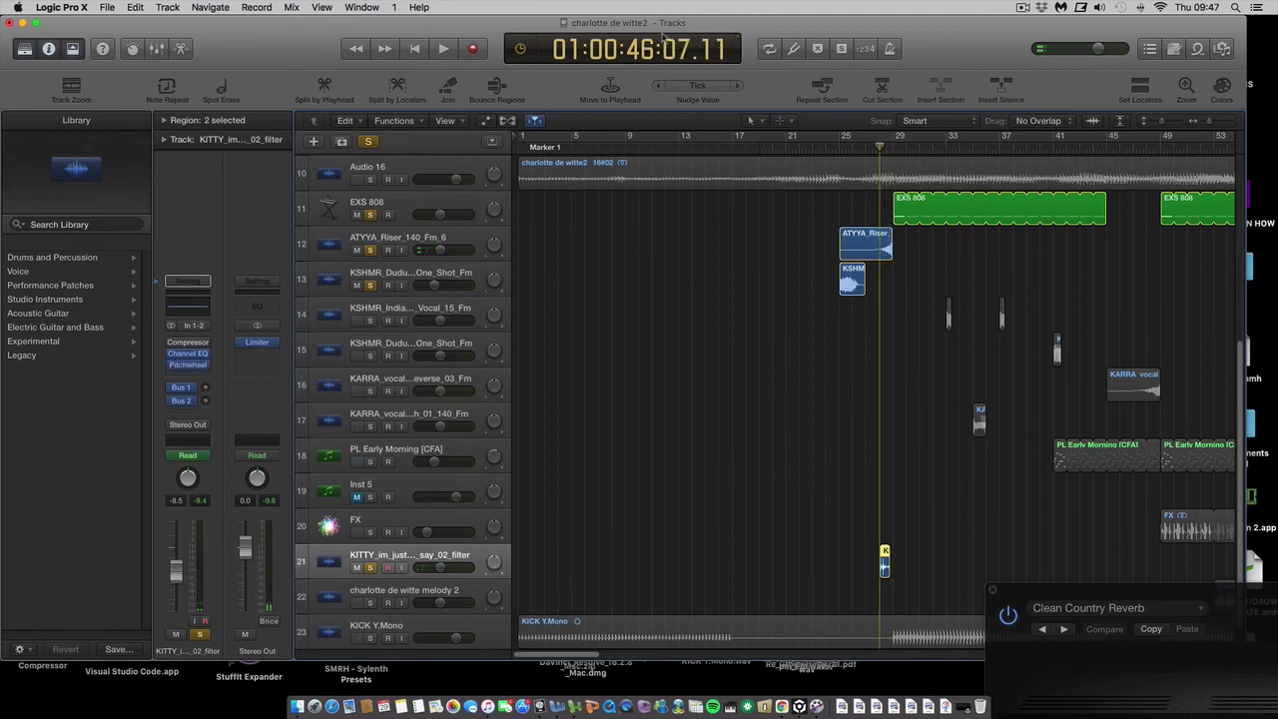
left_click(443, 48)
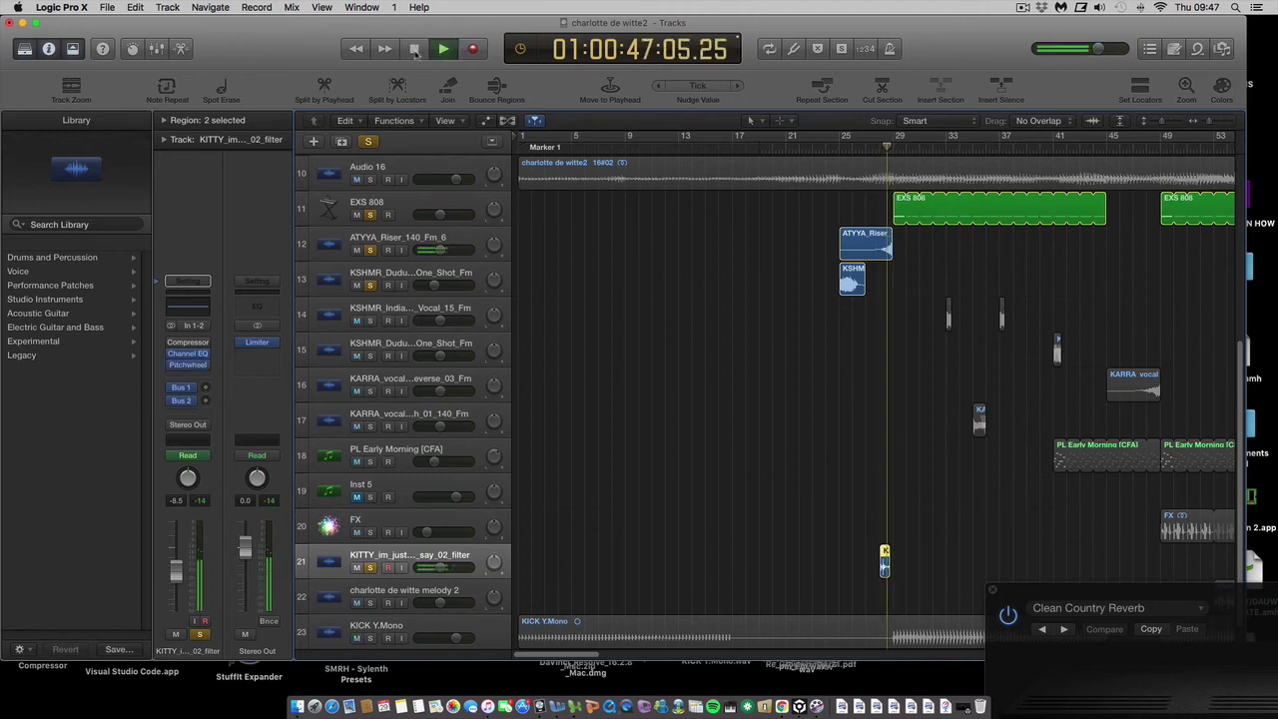
left_click(415, 50)
- Clear all solos, play the full mix and reduce the track height to fit every track in view
left_click(368, 140)
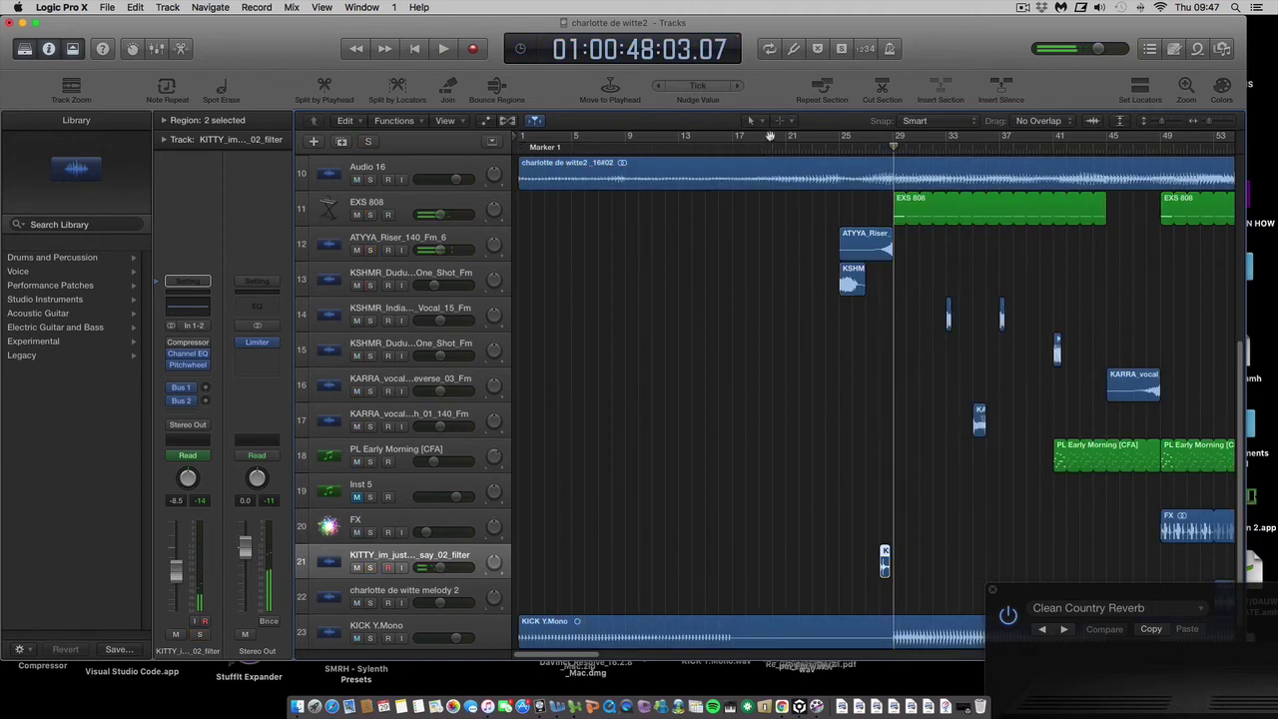
left_click(443, 47)
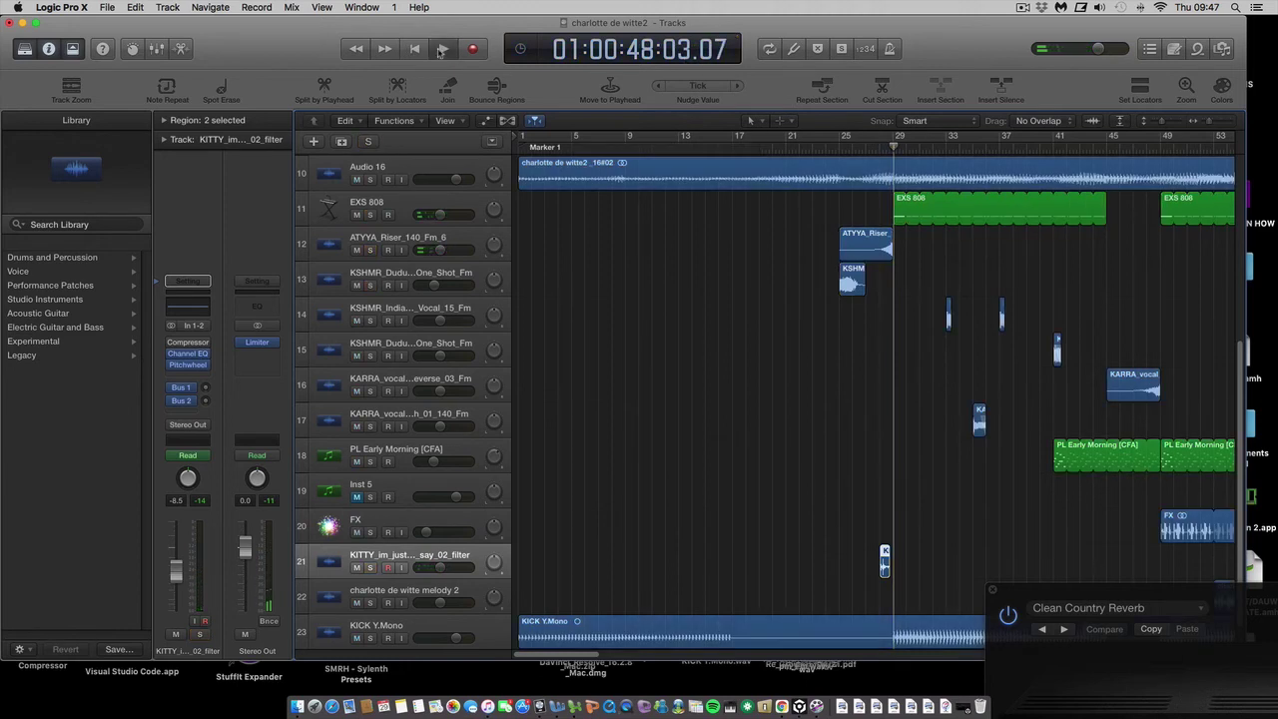
left_click_drag(1164, 122, 1155, 120)
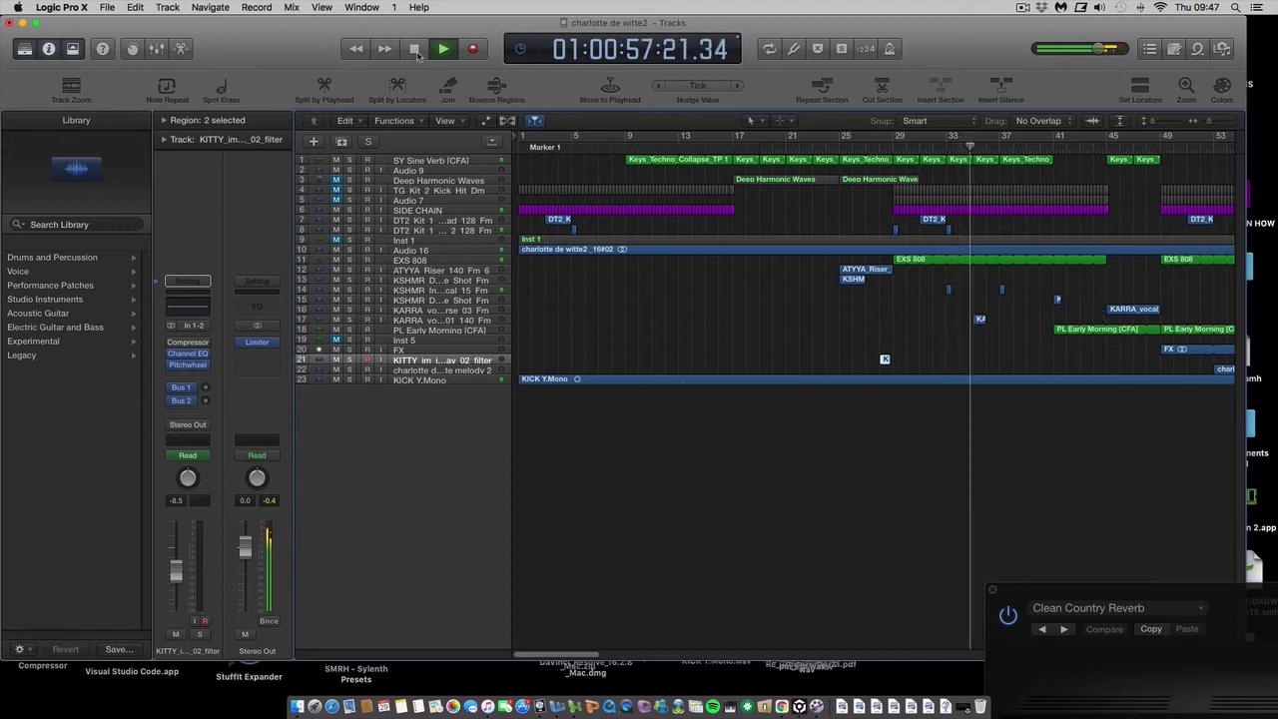
- Stop the mix, solo the KSHMR Indian Freestyle Vocal track, and play it from just before bar 33
left_click(415, 49)
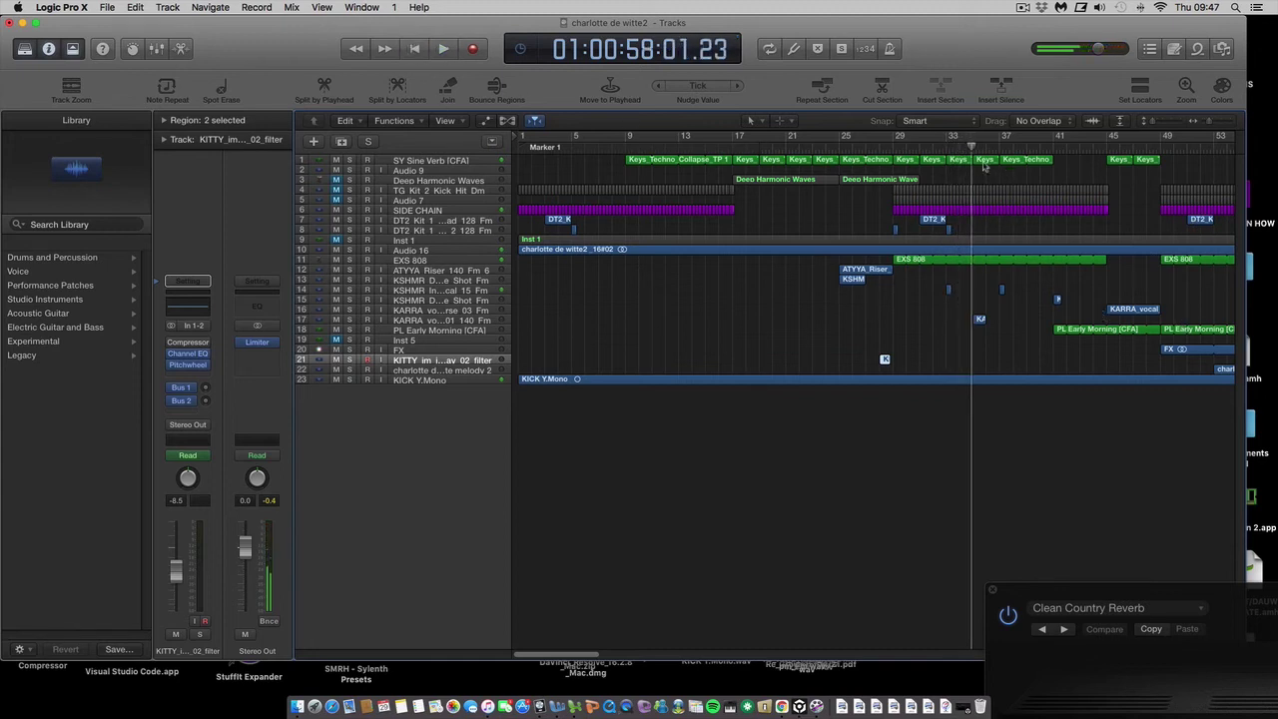
left_click_drag(972, 147, 946, 147)
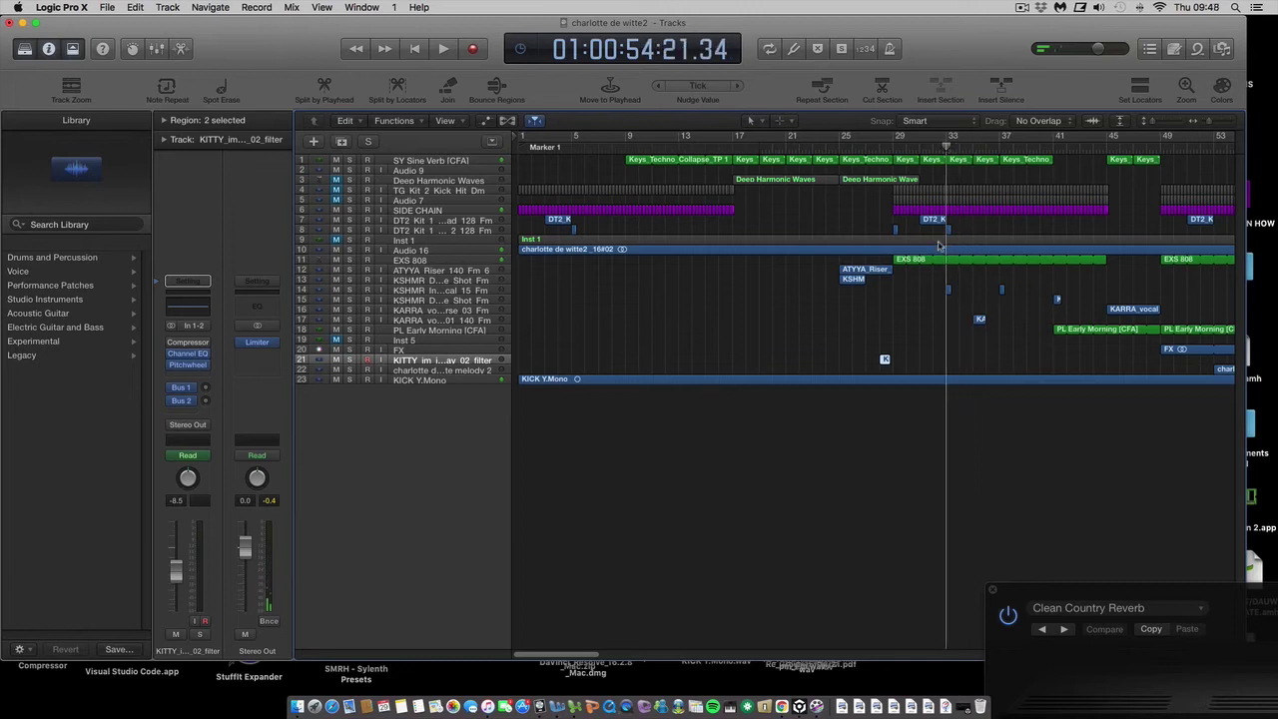
left_click(407, 289)
left_click(349, 290)
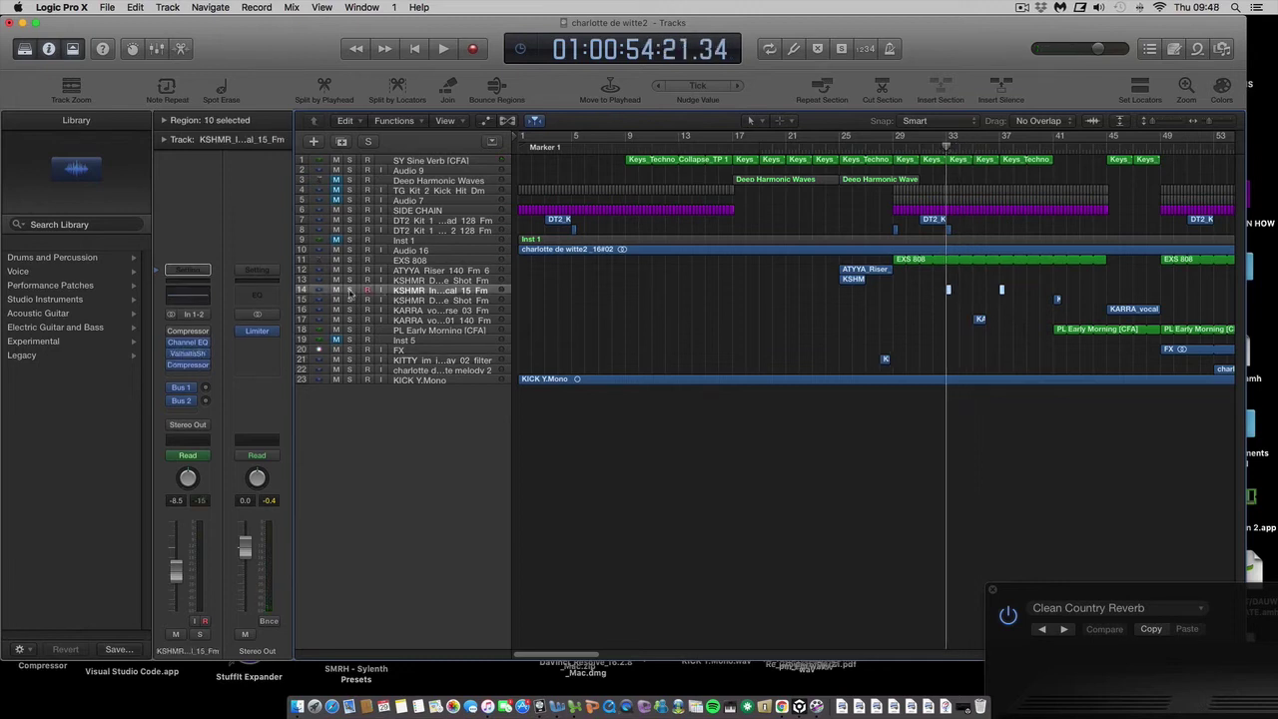
left_click(443, 49)
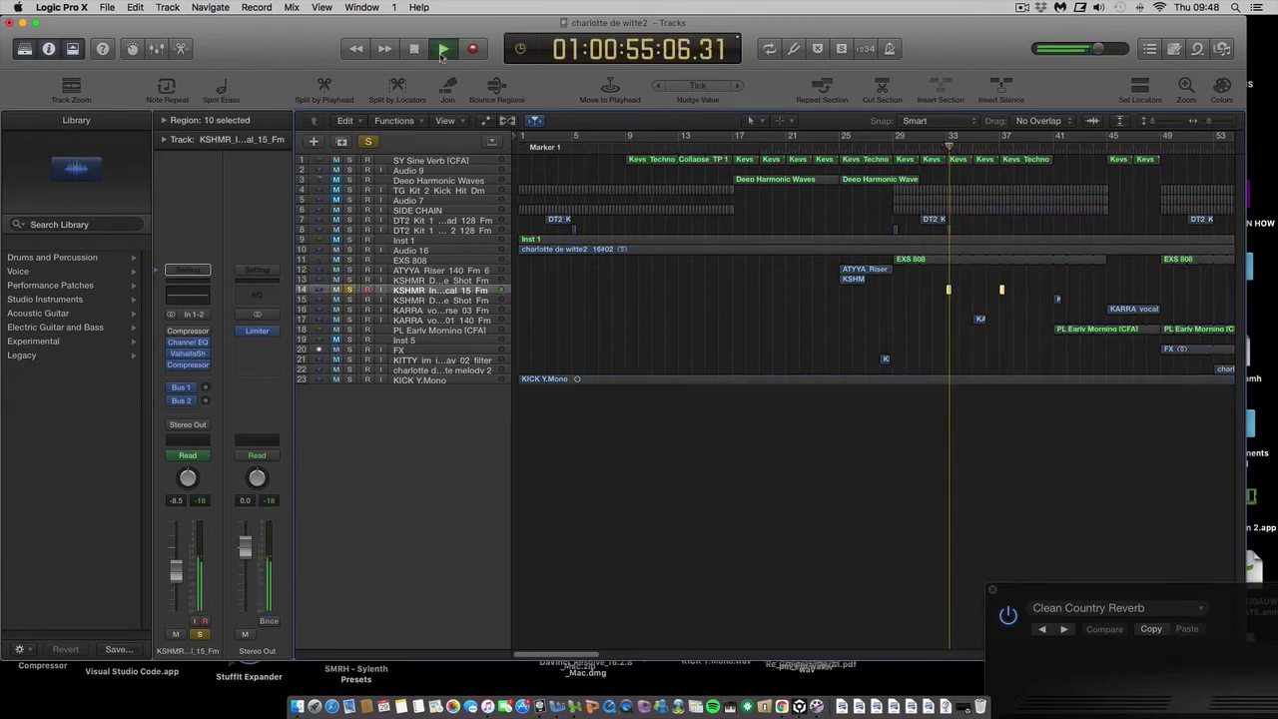
left_click(414, 49)
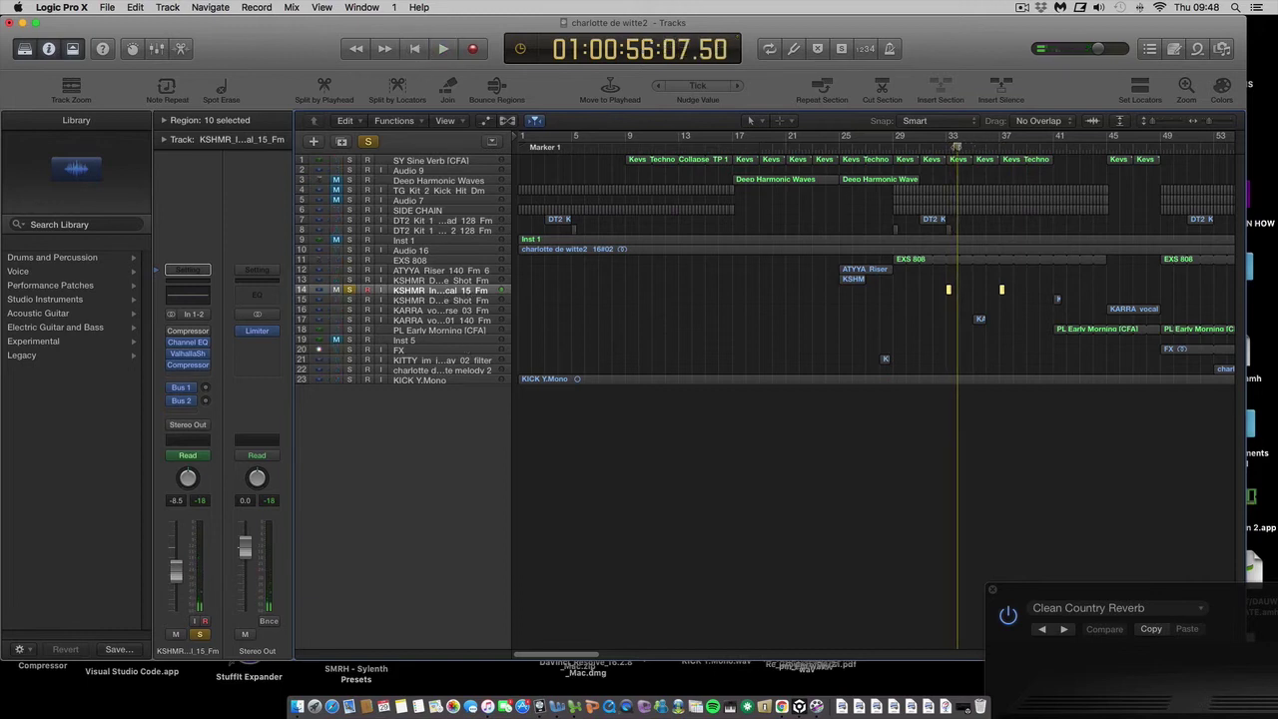
- View the KSHMR Indian vocal's Channel EQ, then its ValhallaShimmer settings with the TajMahal preset
left_click_drag(958, 146, 949, 147)
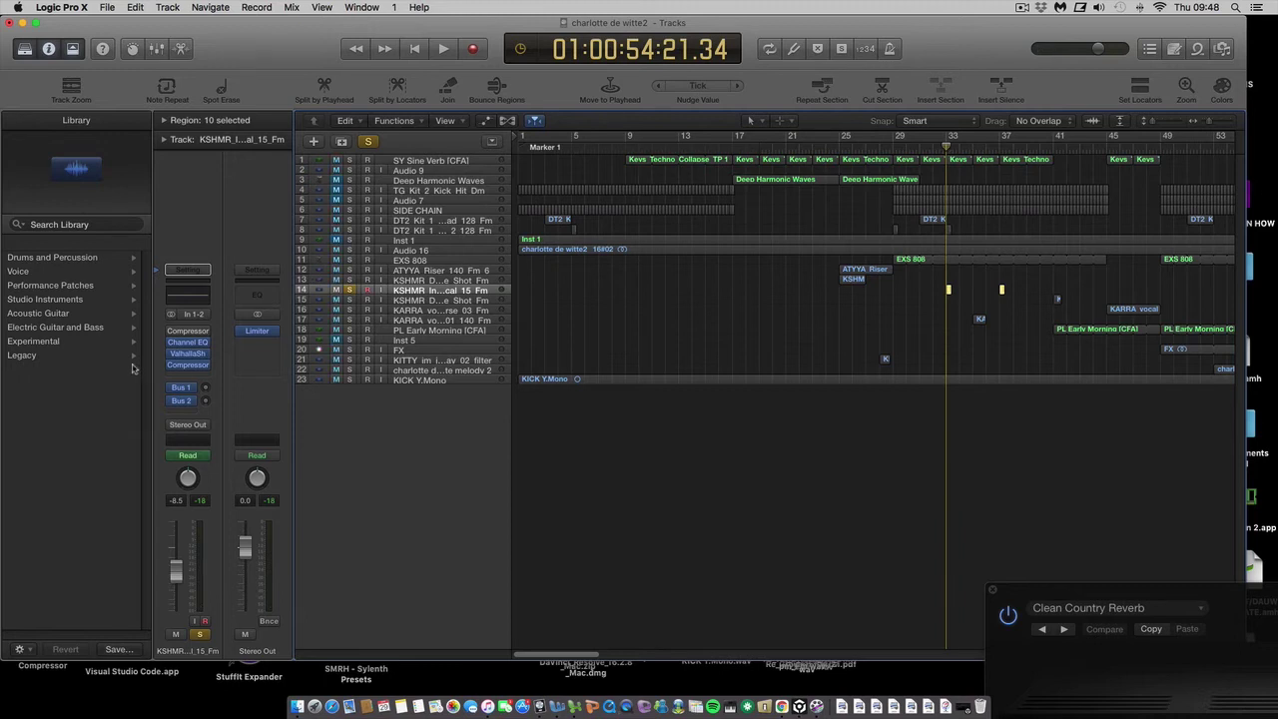
left_click(186, 344)
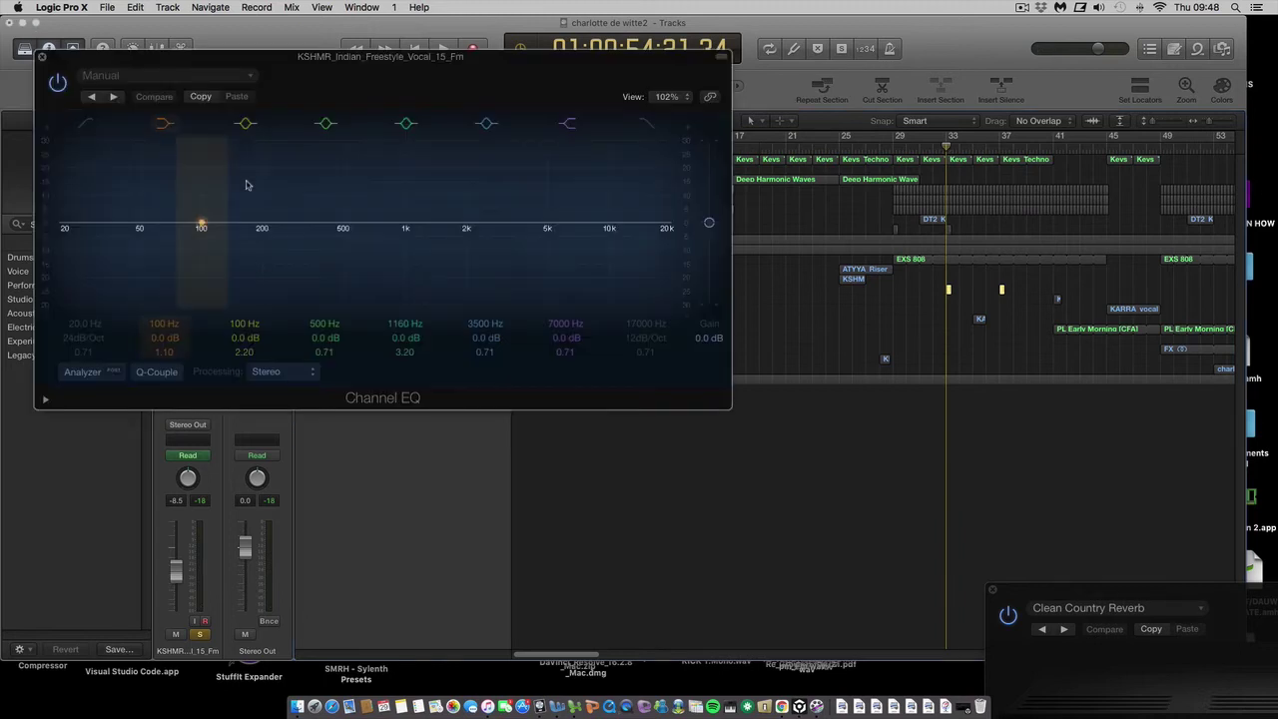
left_click(42, 57)
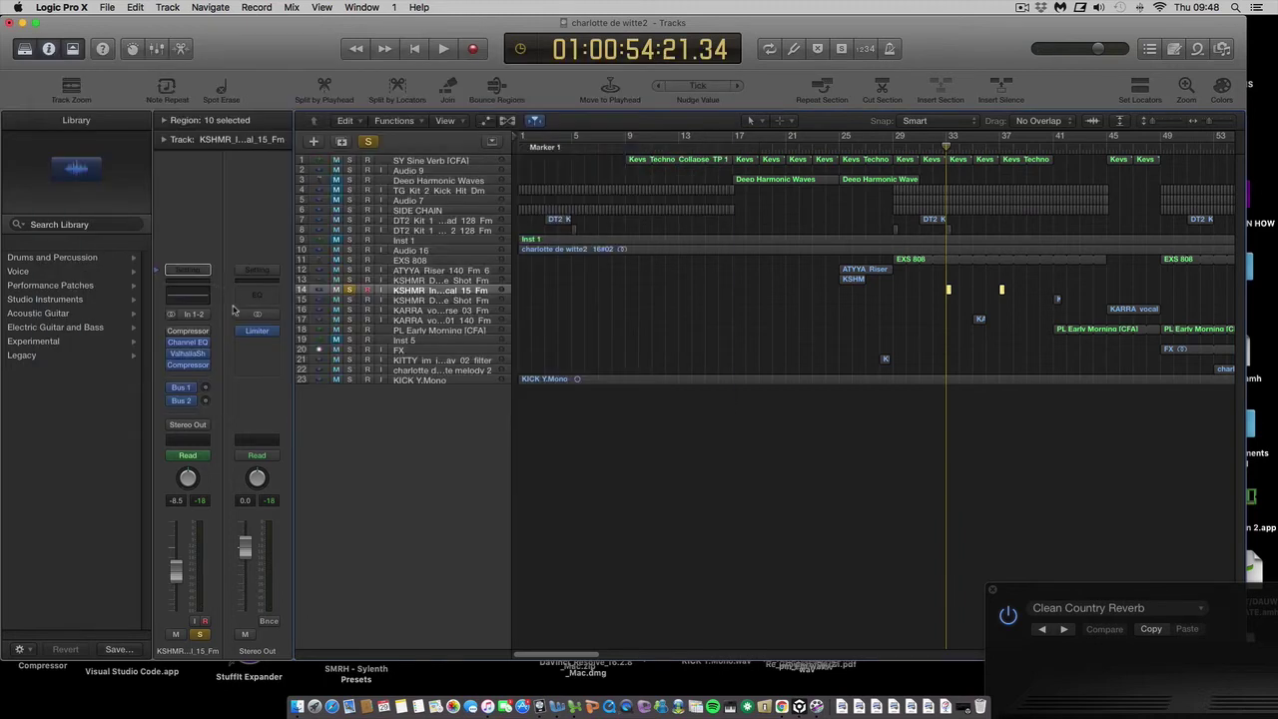
left_click(187, 353)
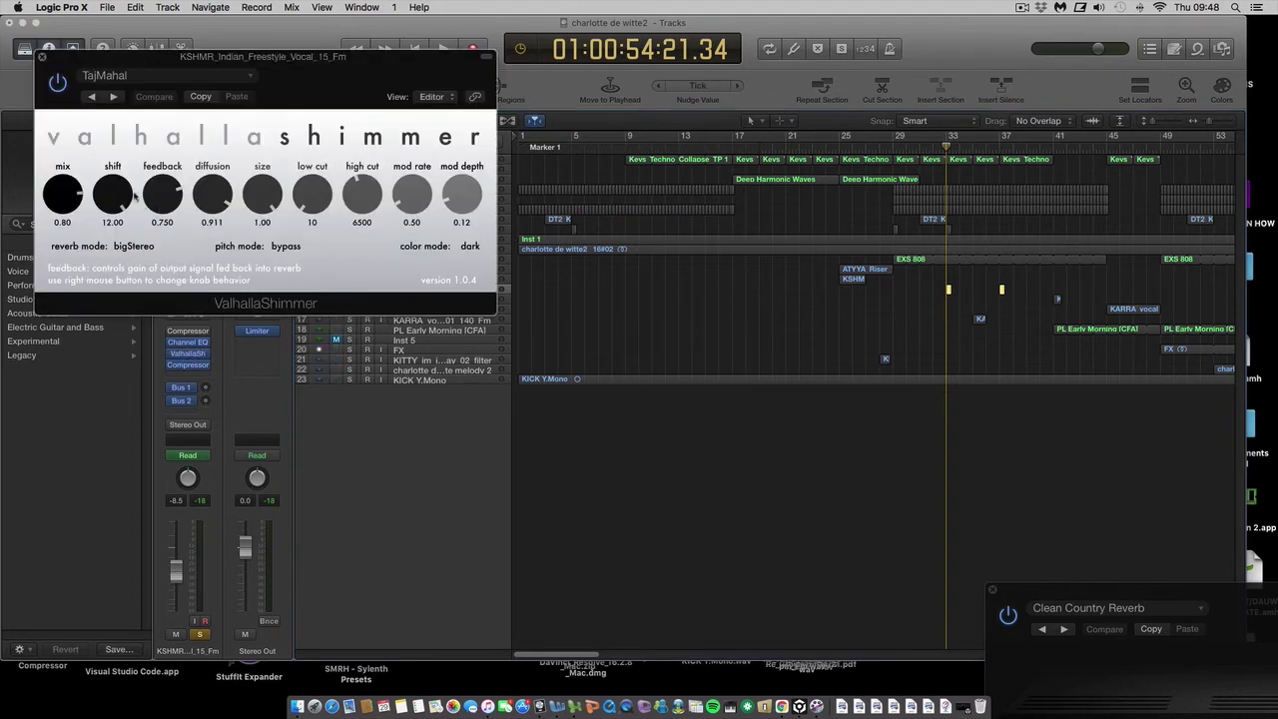
left_click_drag(134, 65, 152, 63)
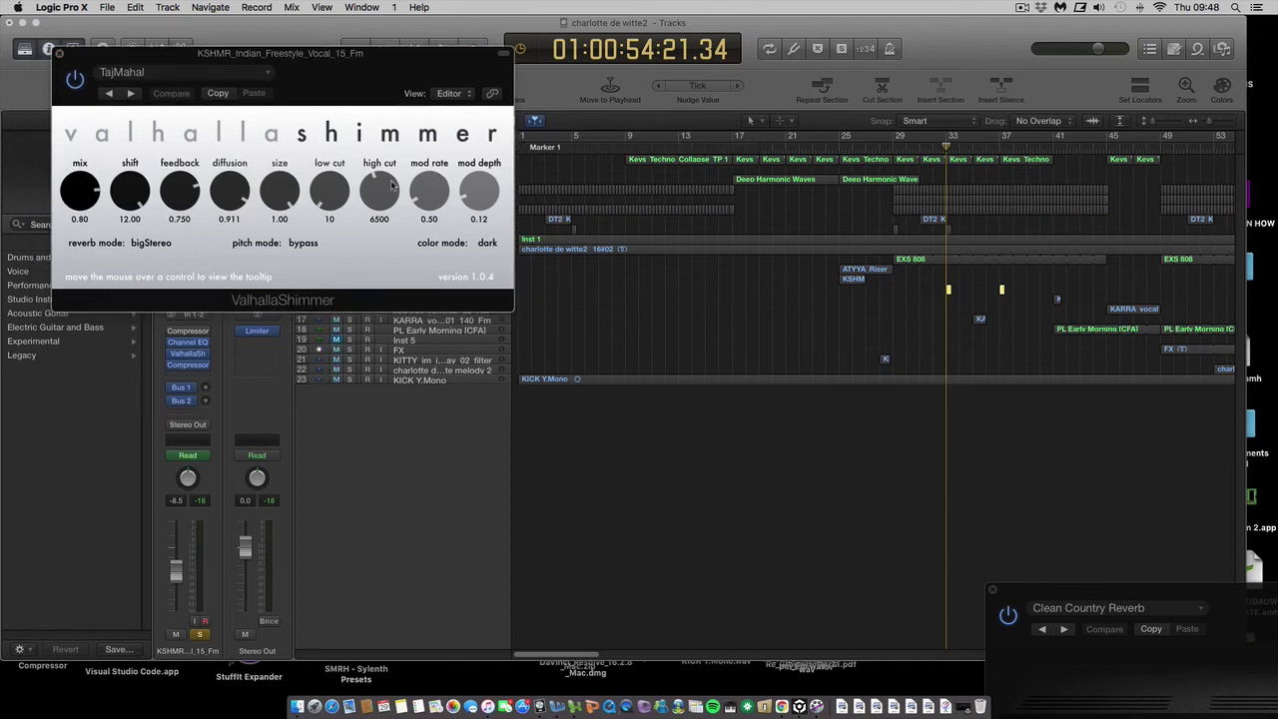
left_click_drag(350, 79, 449, 49)
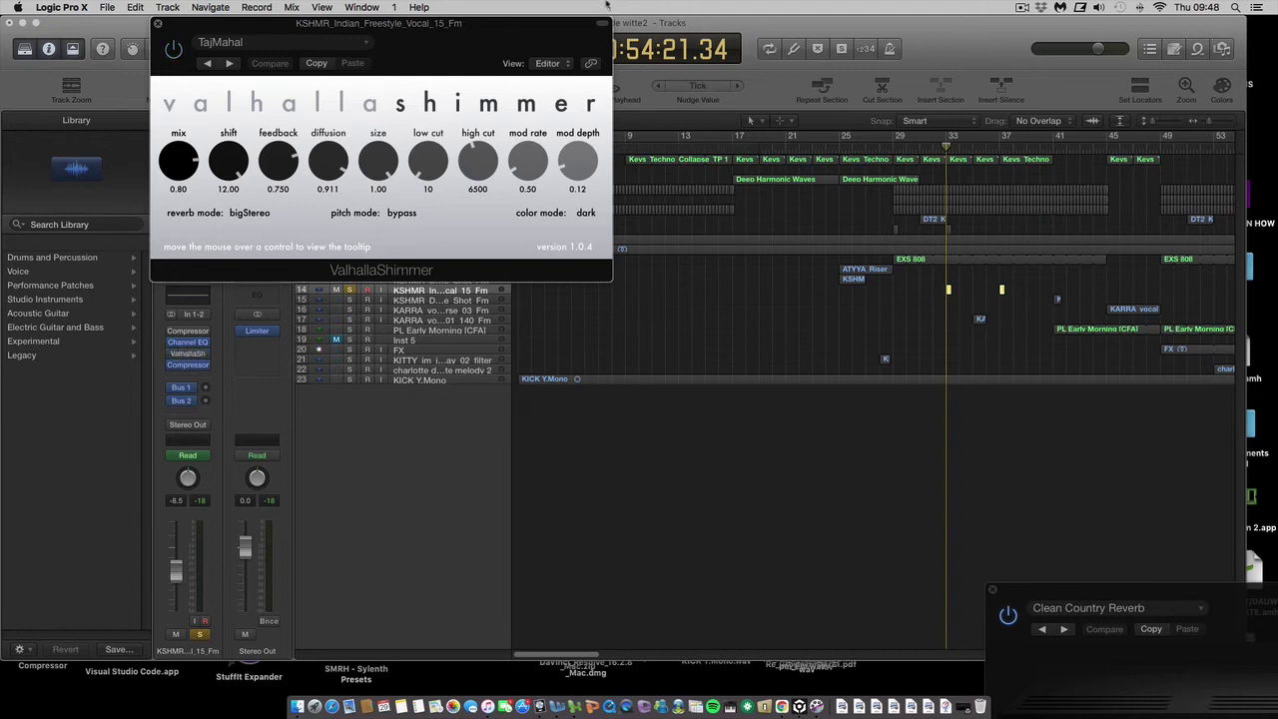
- Play the soloed vocal from just before bar 33 with ValhallaShimmer bypassed and again with it enabled to compare the reverb
left_click_drag(582, 35, 542, 80)
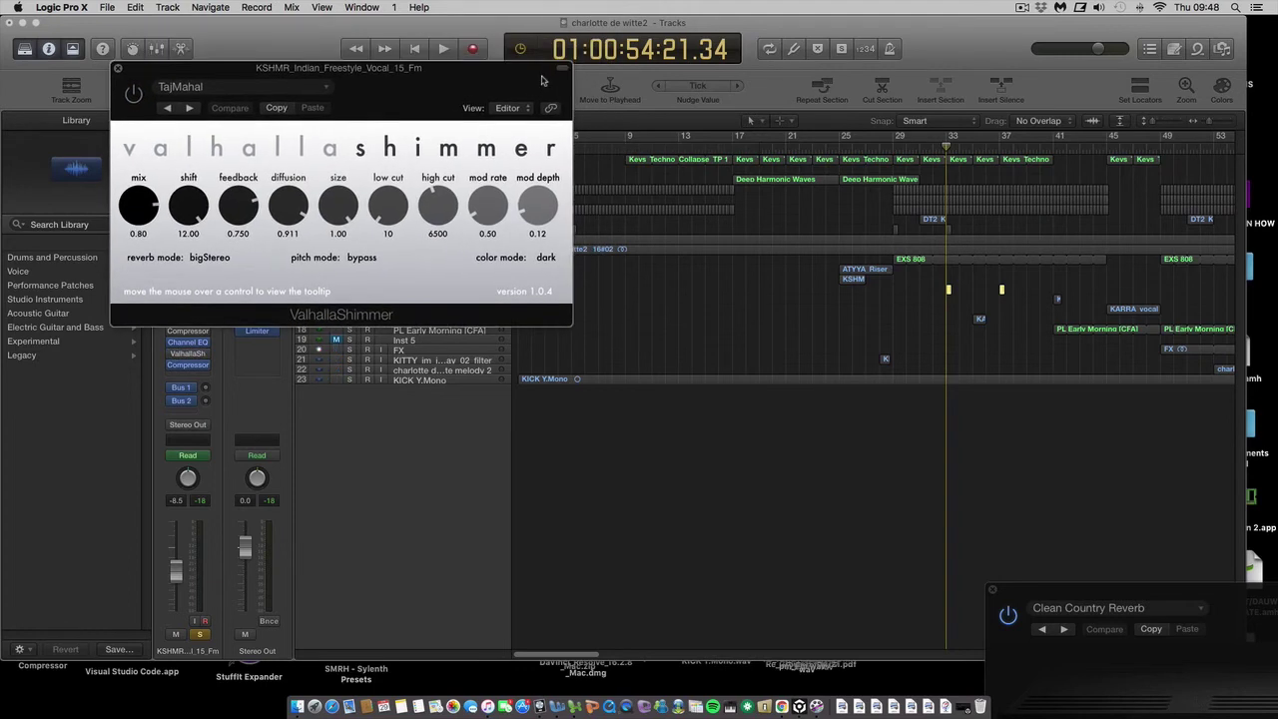
left_click(444, 49)
left_click(412, 50)
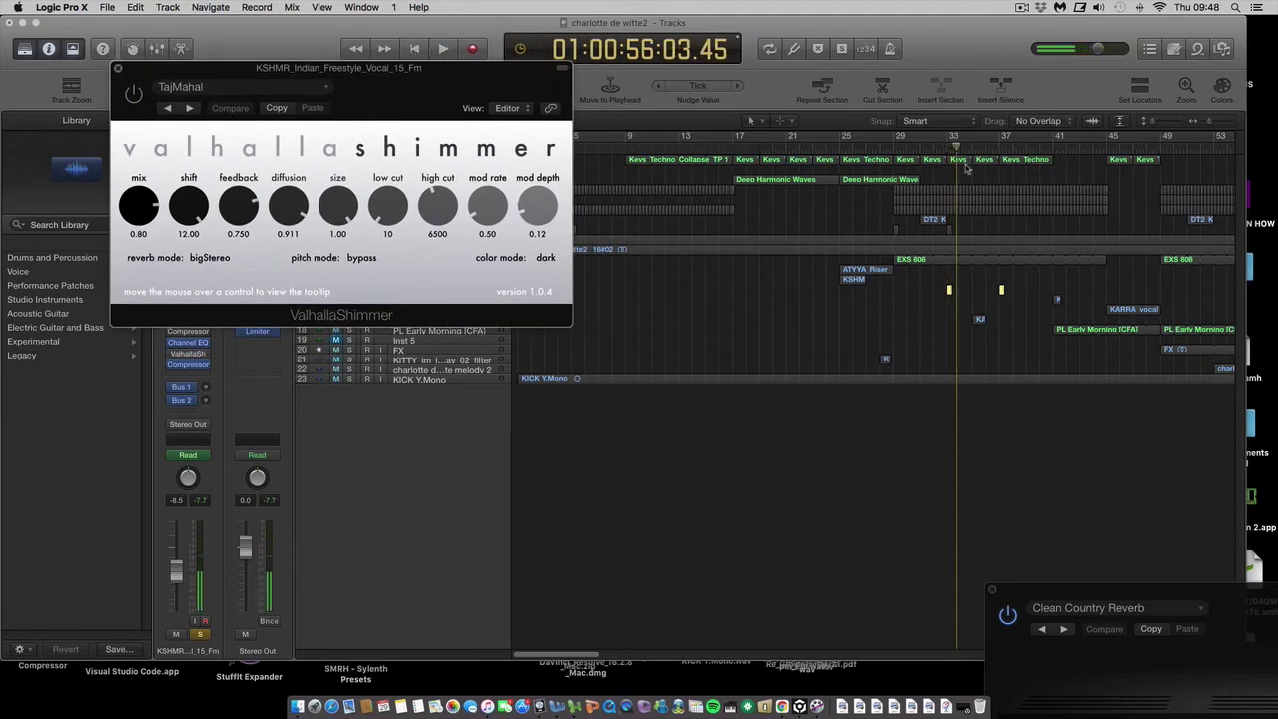
left_click_drag(959, 150, 946, 150)
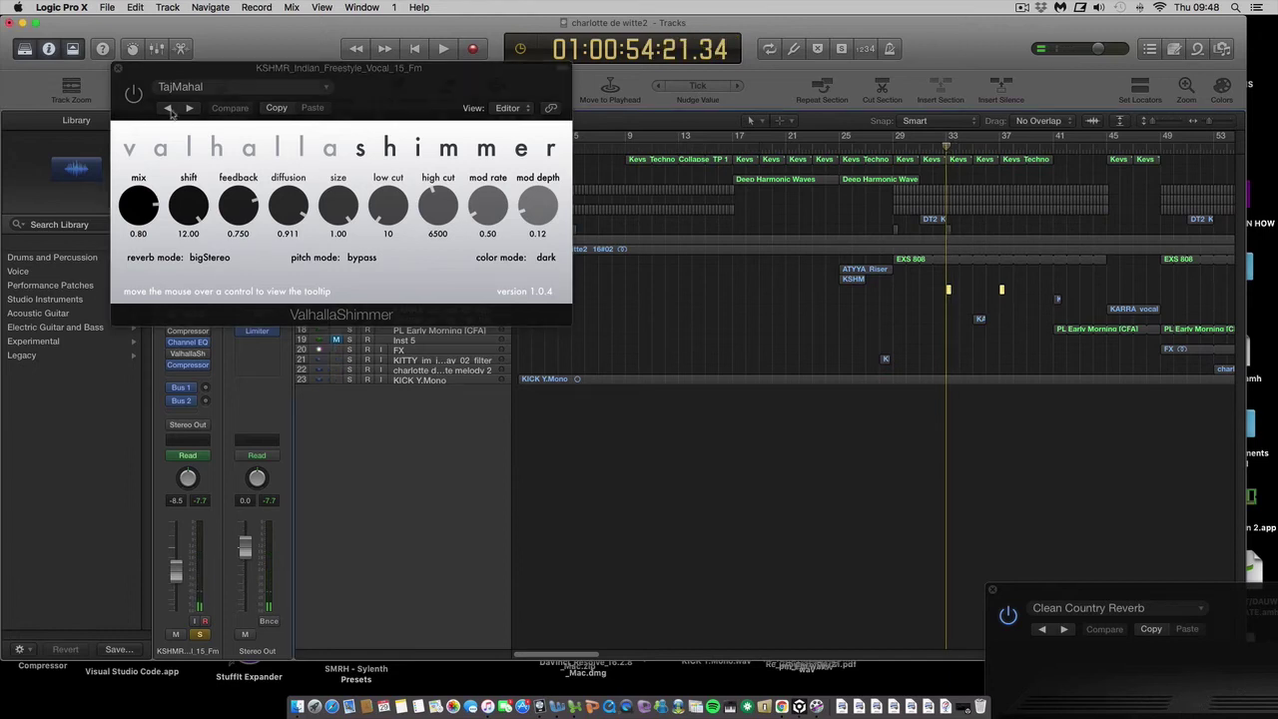
left_click(135, 95)
left_click(442, 49)
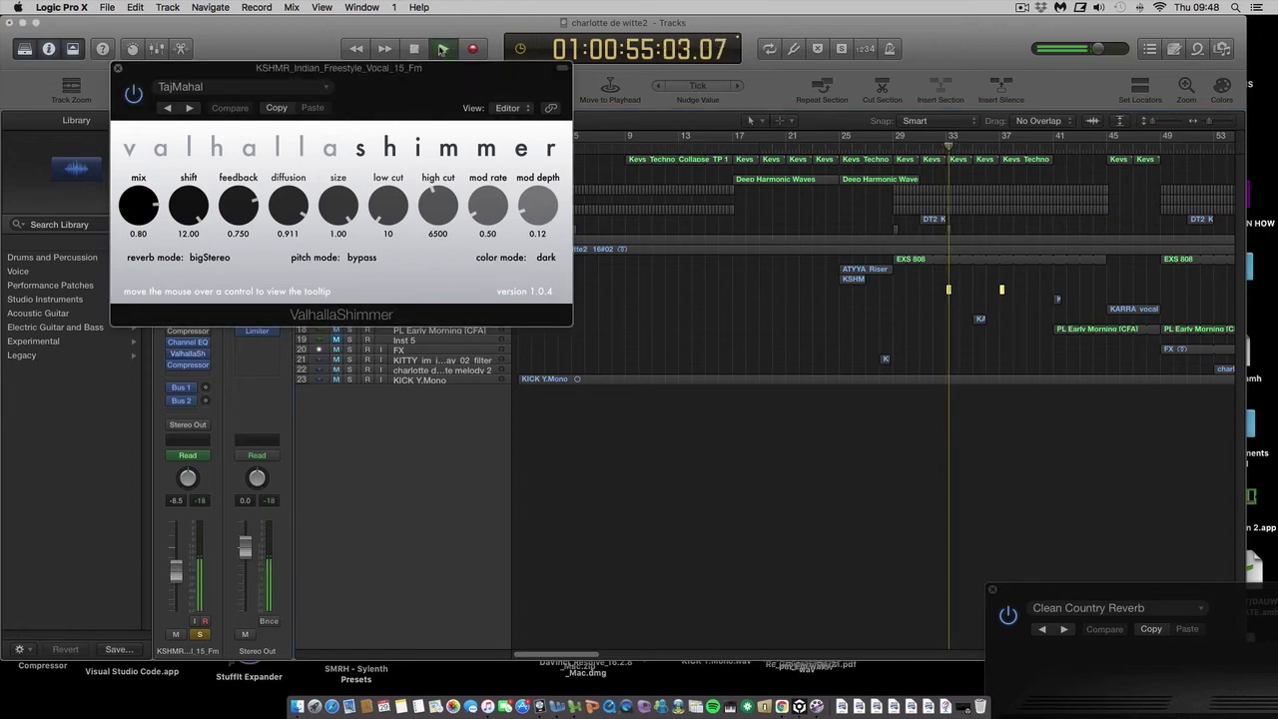
left_click_drag(436, 80, 506, 80)
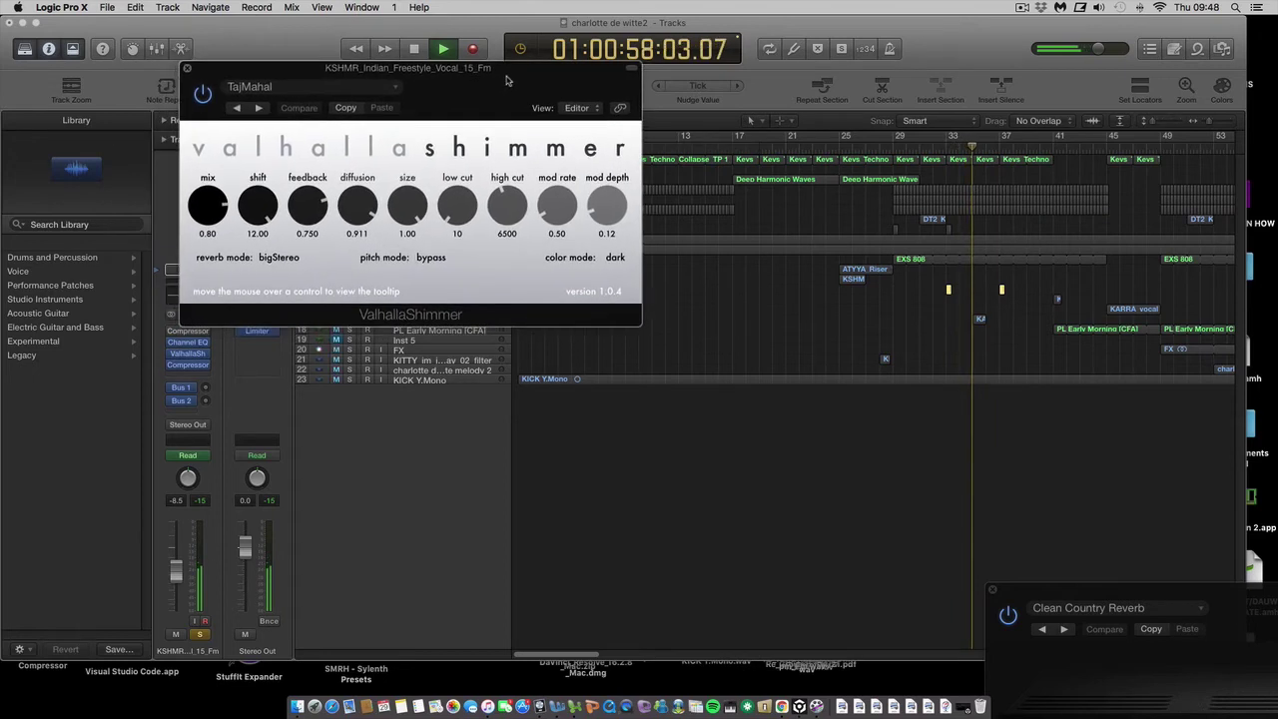
left_click(414, 49)
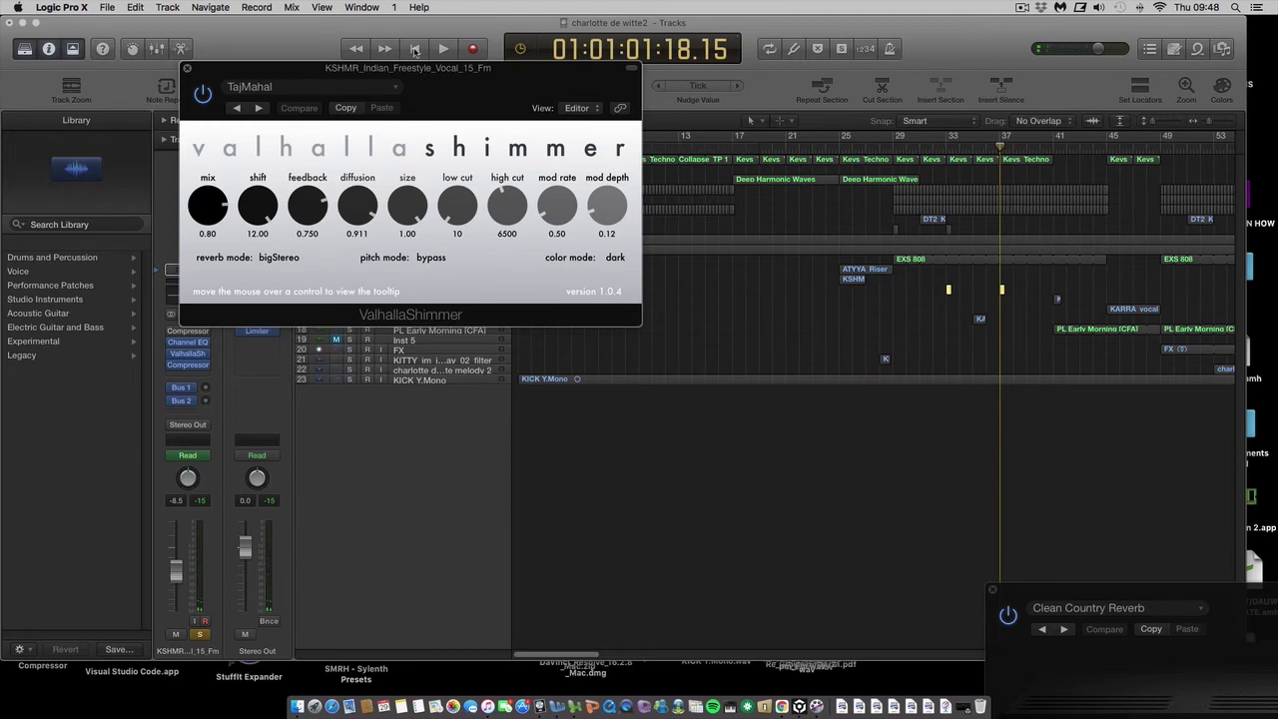
- Examine the Indian vocal's Compressor settings in place of ValhallaShimmer, select the SIDE CHAIN track for reference, and close the Compressor
left_click_drag(407, 72, 513, 59)
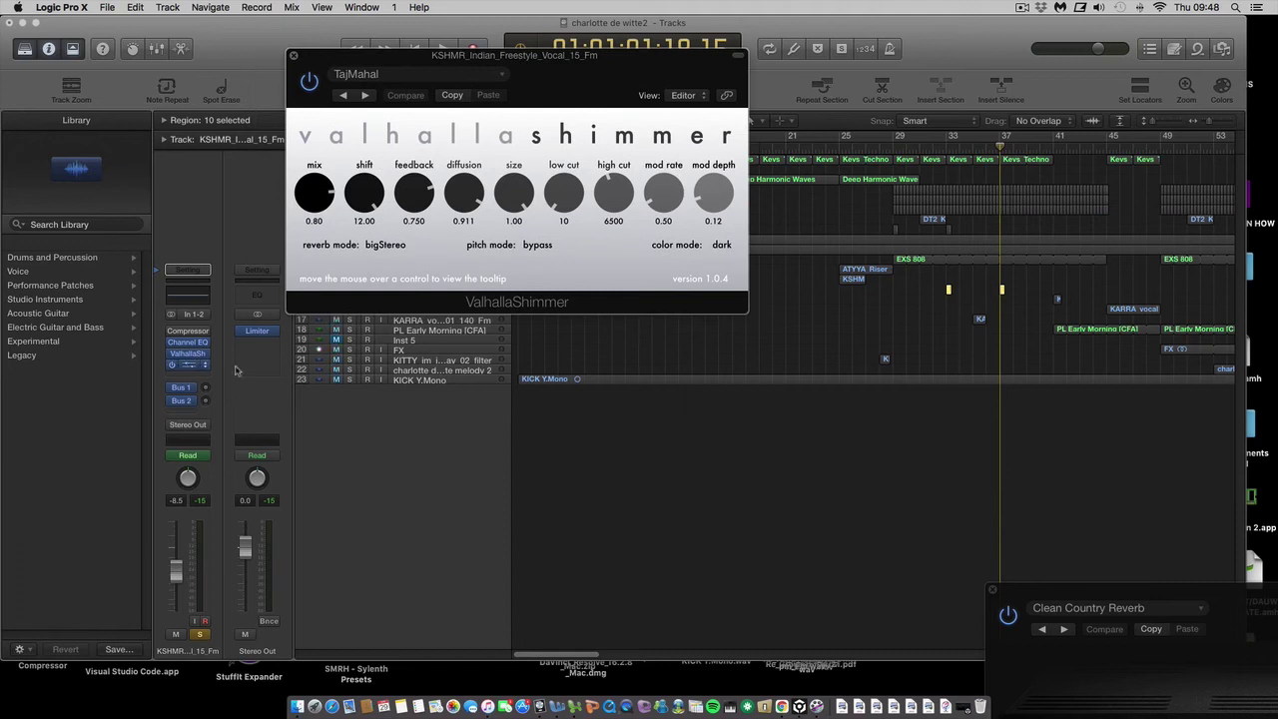
left_click(187, 330)
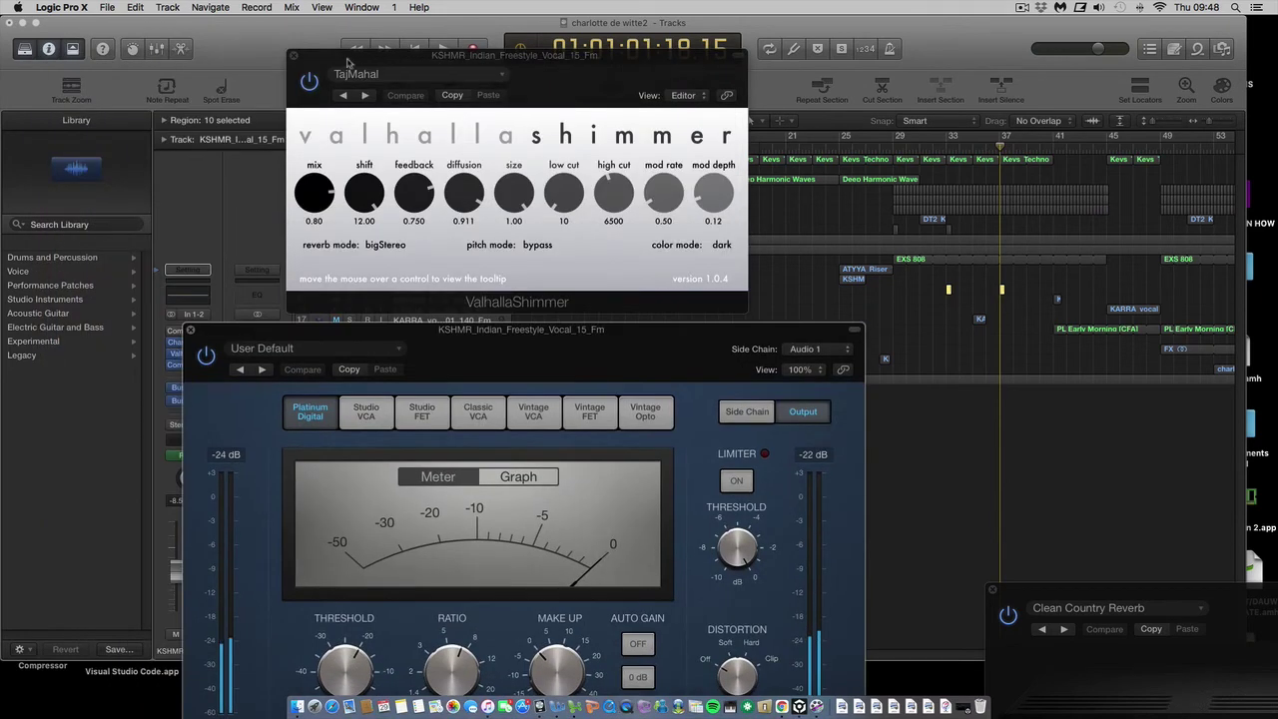
left_click(292, 58)
left_click_drag(691, 343, 687, 387)
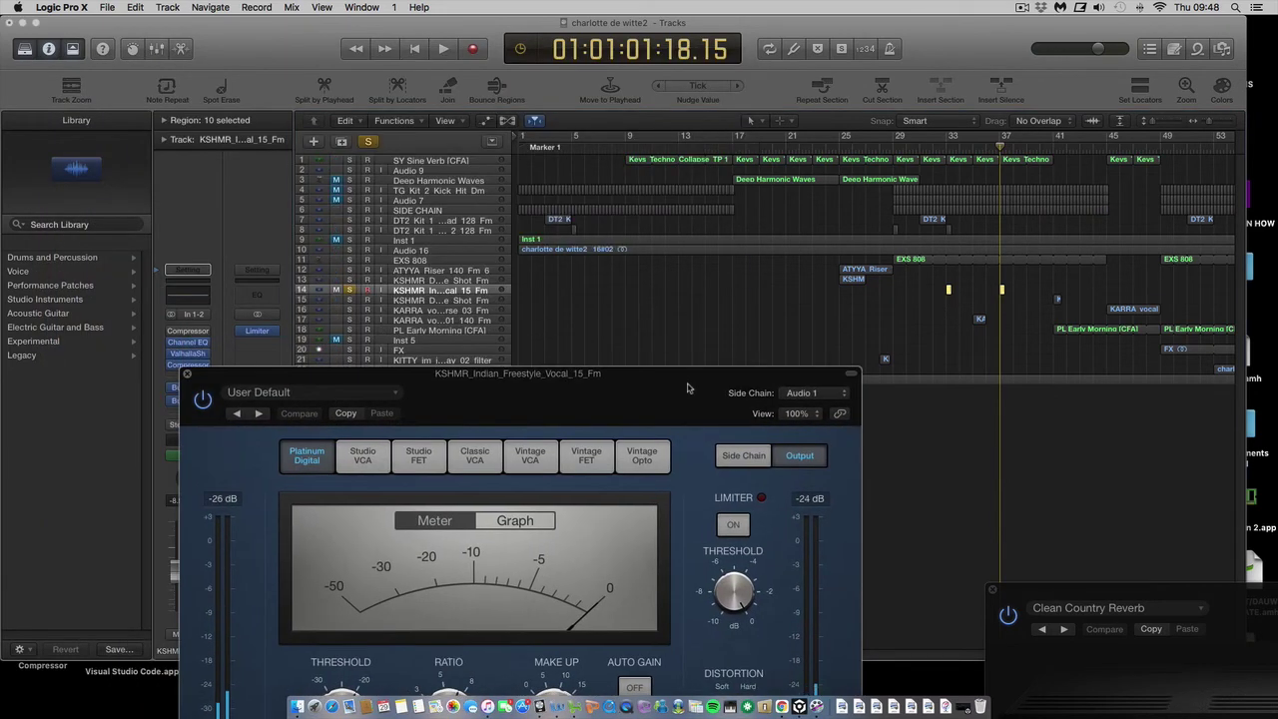
left_click_drag(802, 381, 679, 332)
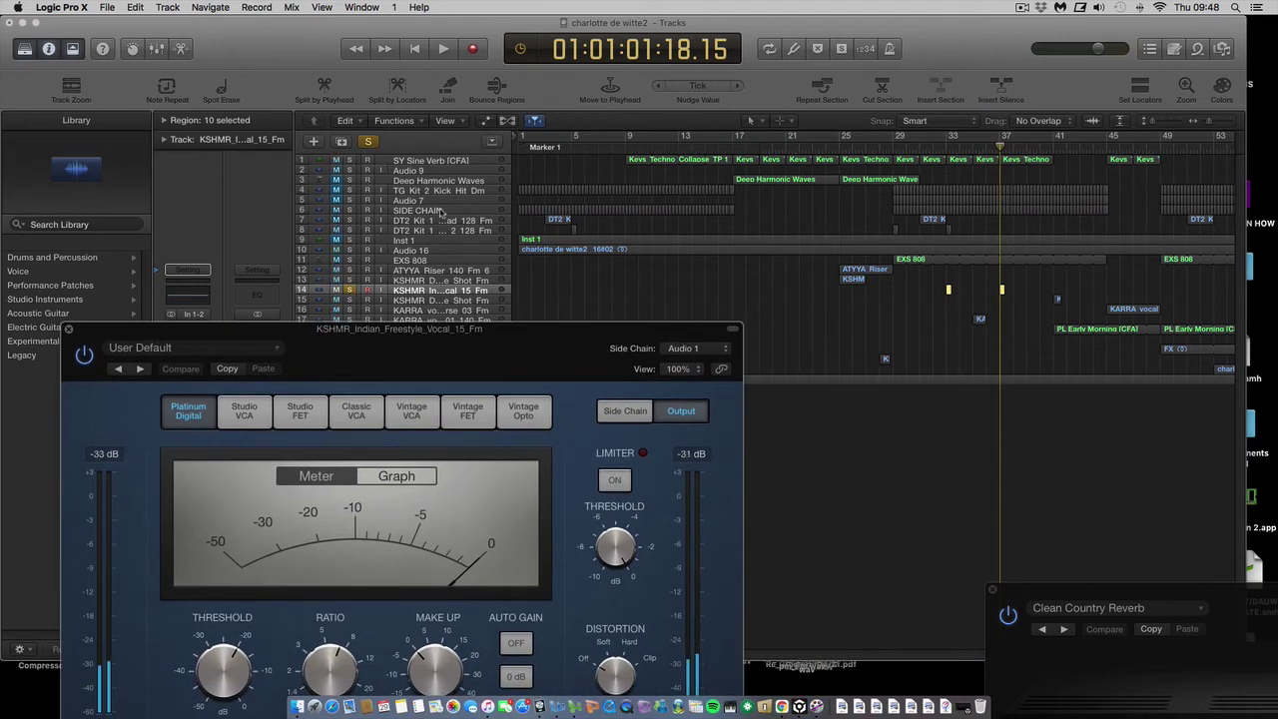
left_click(441, 211)
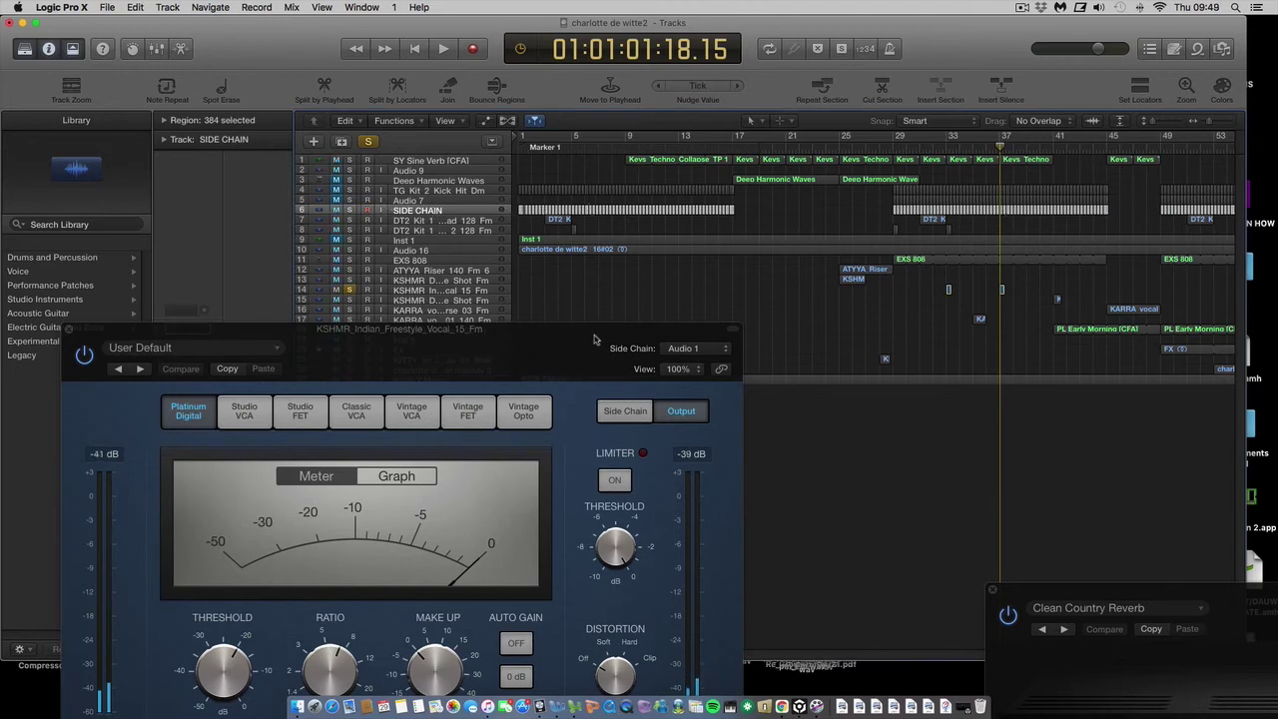
left_click_drag(593, 339, 617, 96)
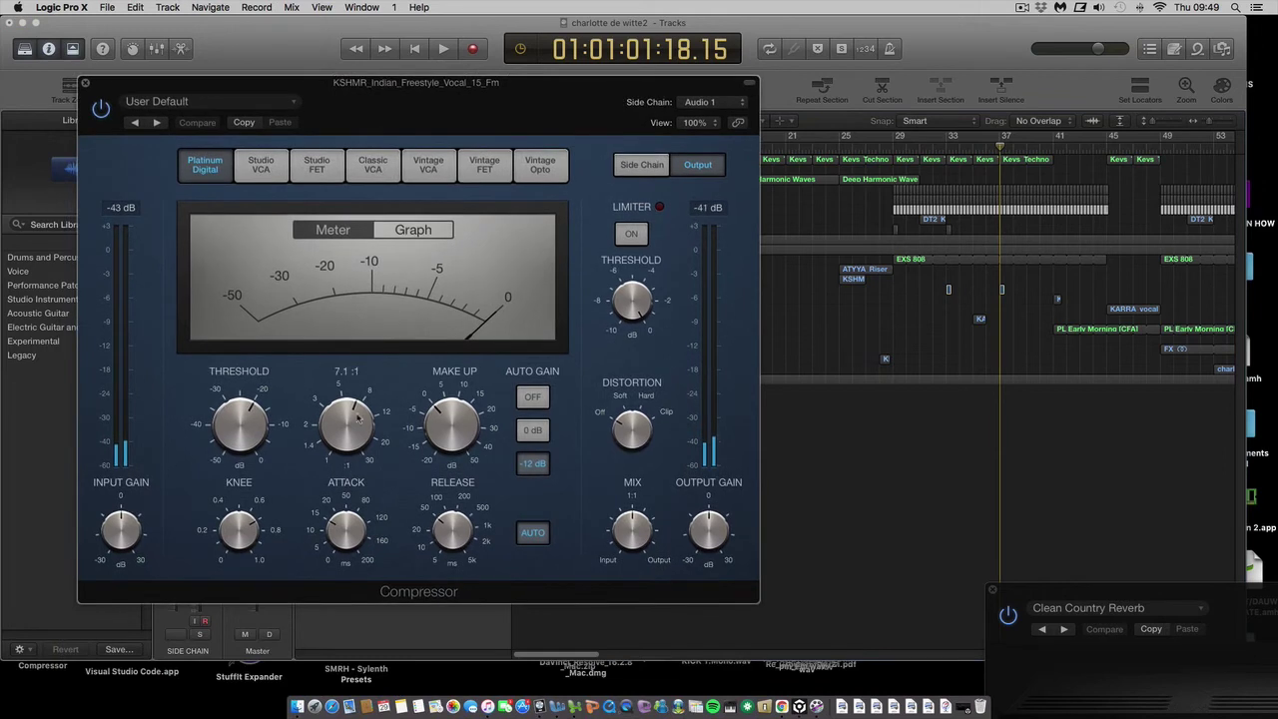
left_click(86, 84)
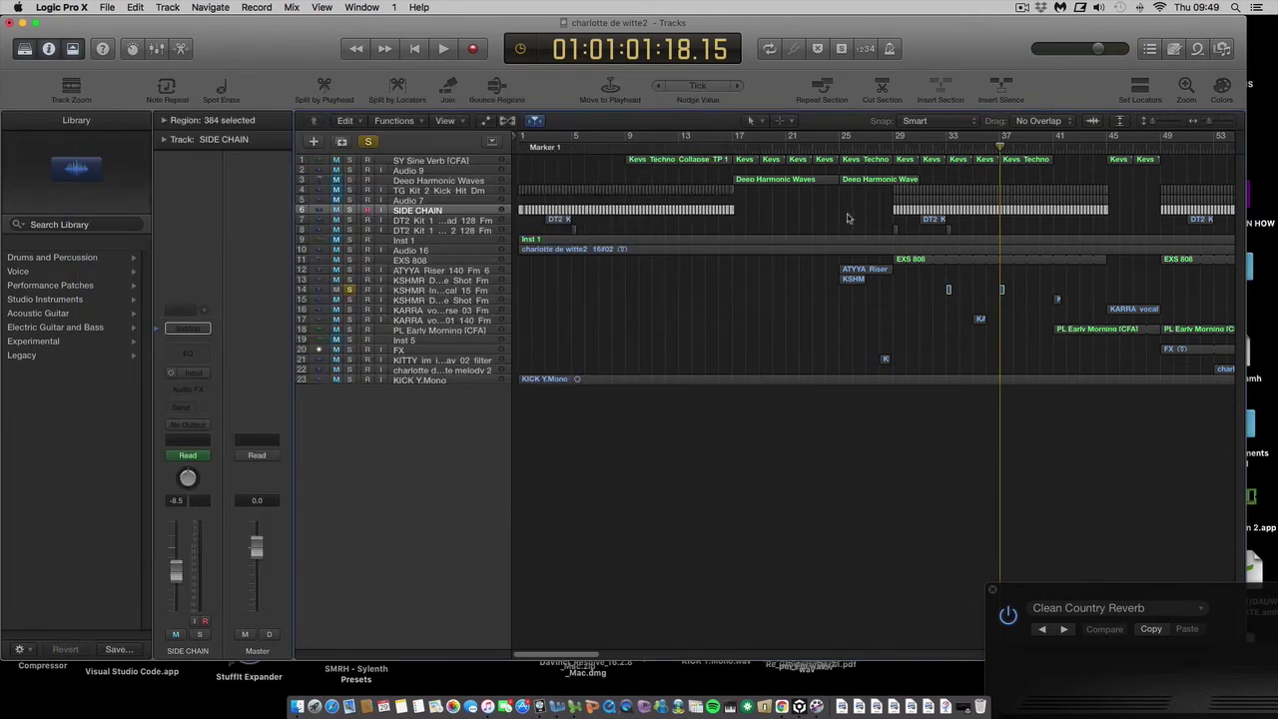
- Select the KSHMR Indian vocal track again and replay it soloed from just before bar 33
left_click_drag(1004, 155, 945, 153)
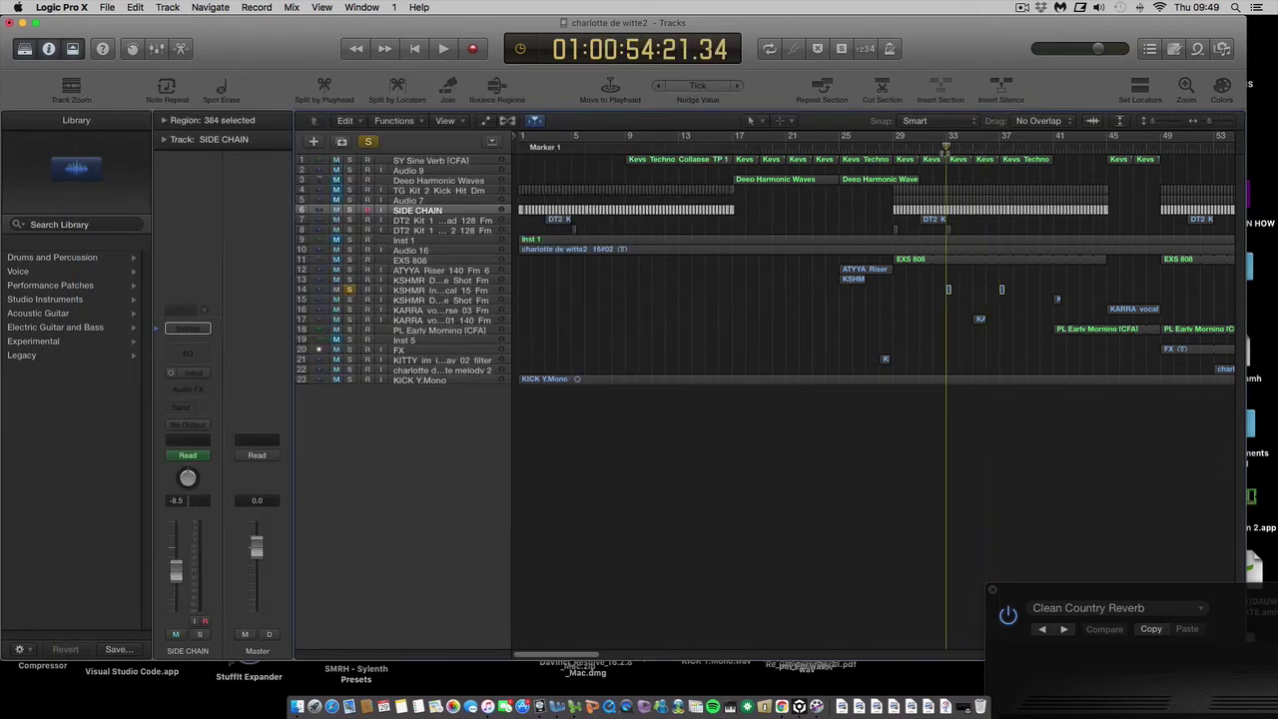
left_click(427, 290)
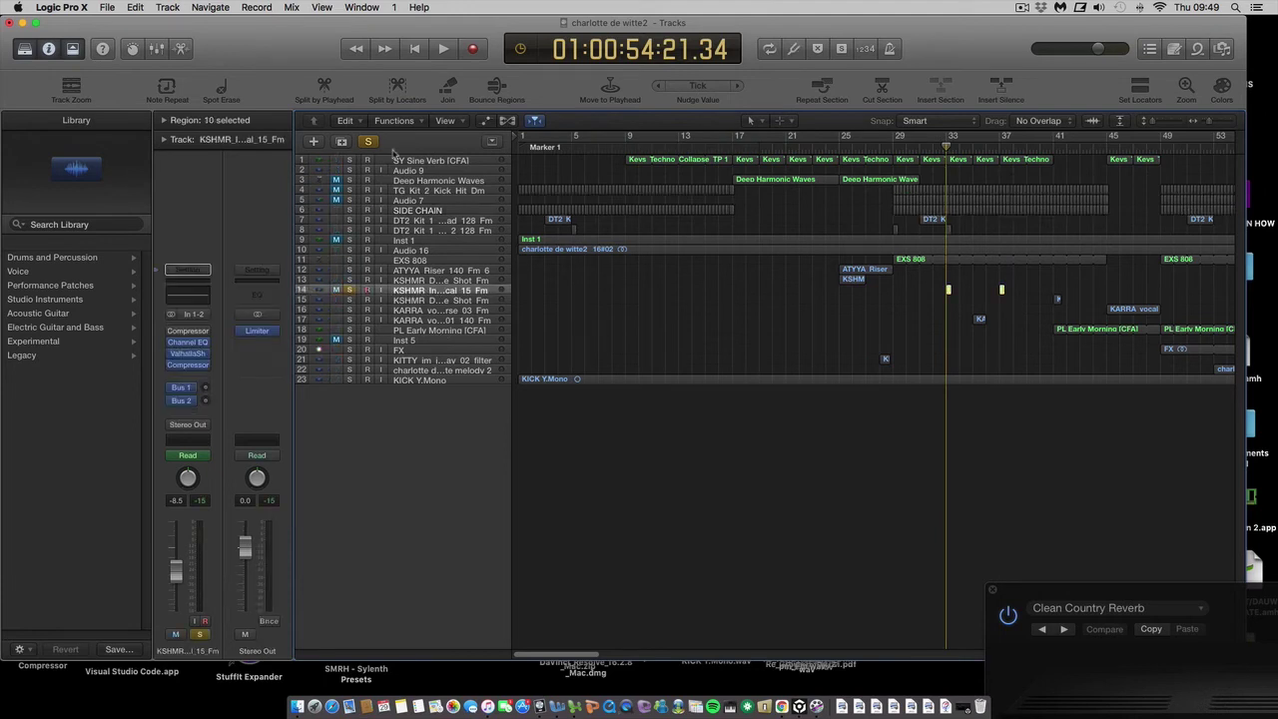
left_click(441, 48)
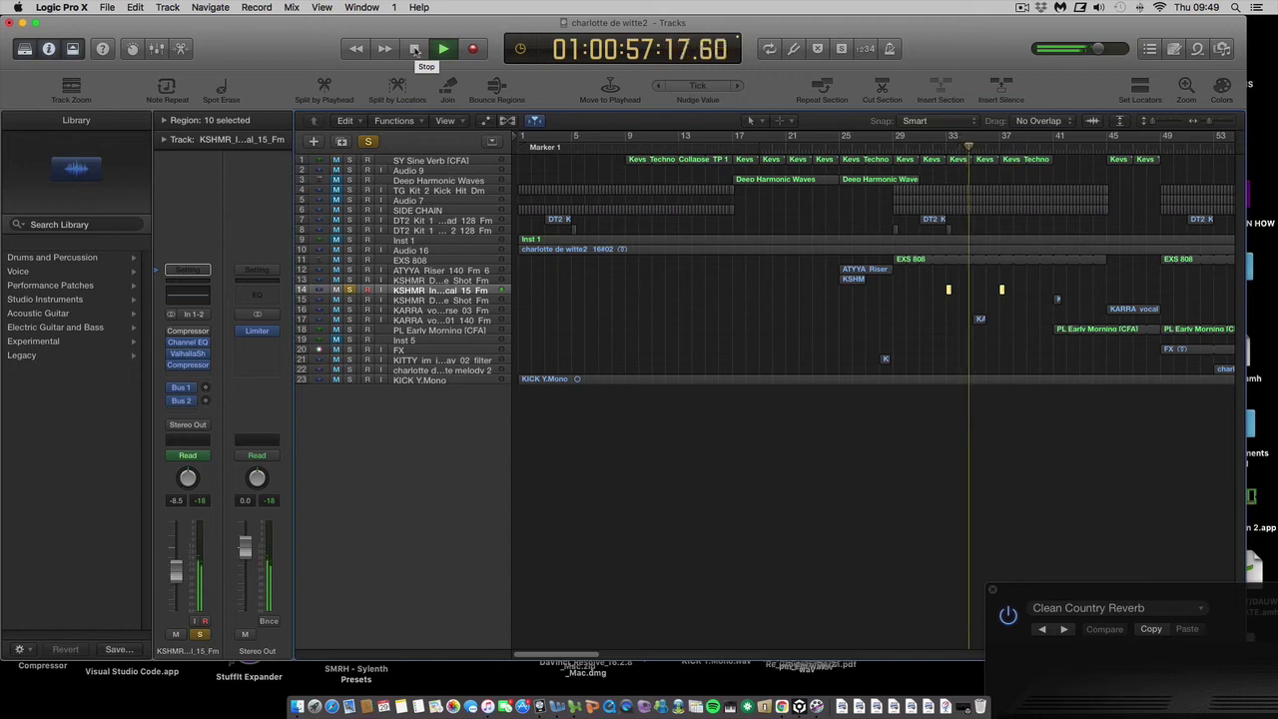
left_click(414, 48)
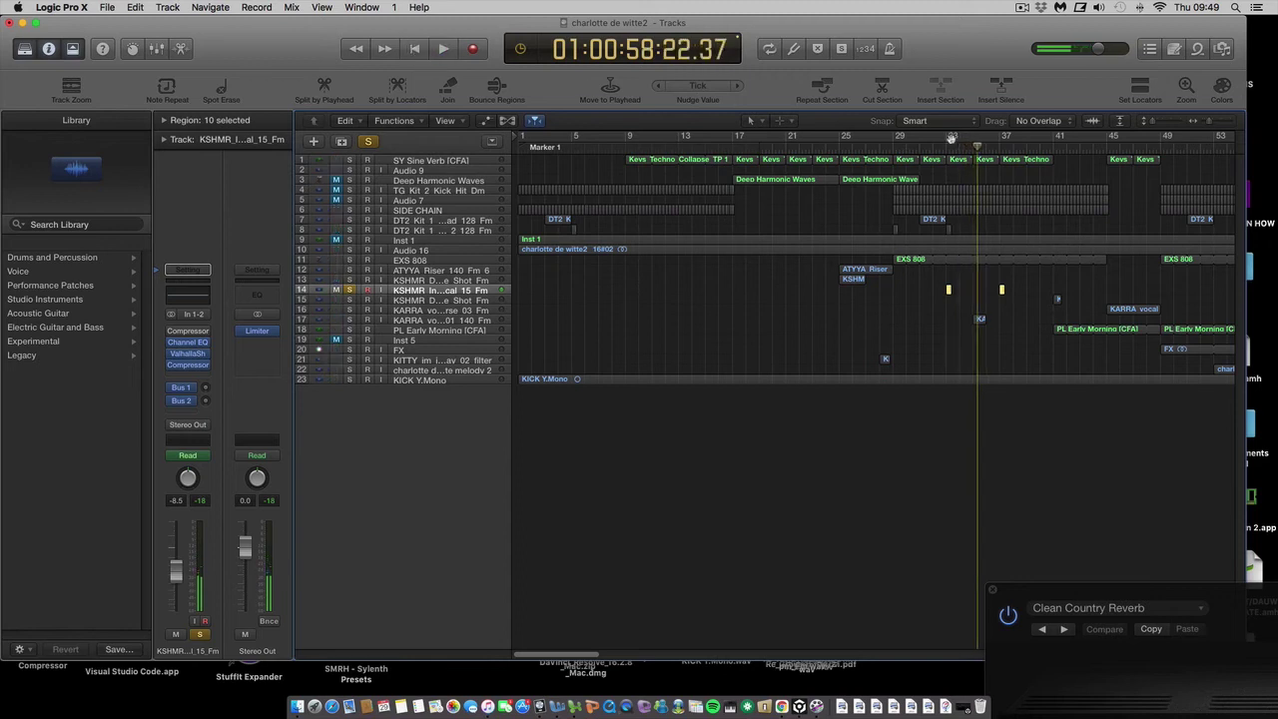
- Zoom in on the timeline, clear the solo, and play the full mix from just before bar 33
left_click_drag(977, 147, 947, 148)
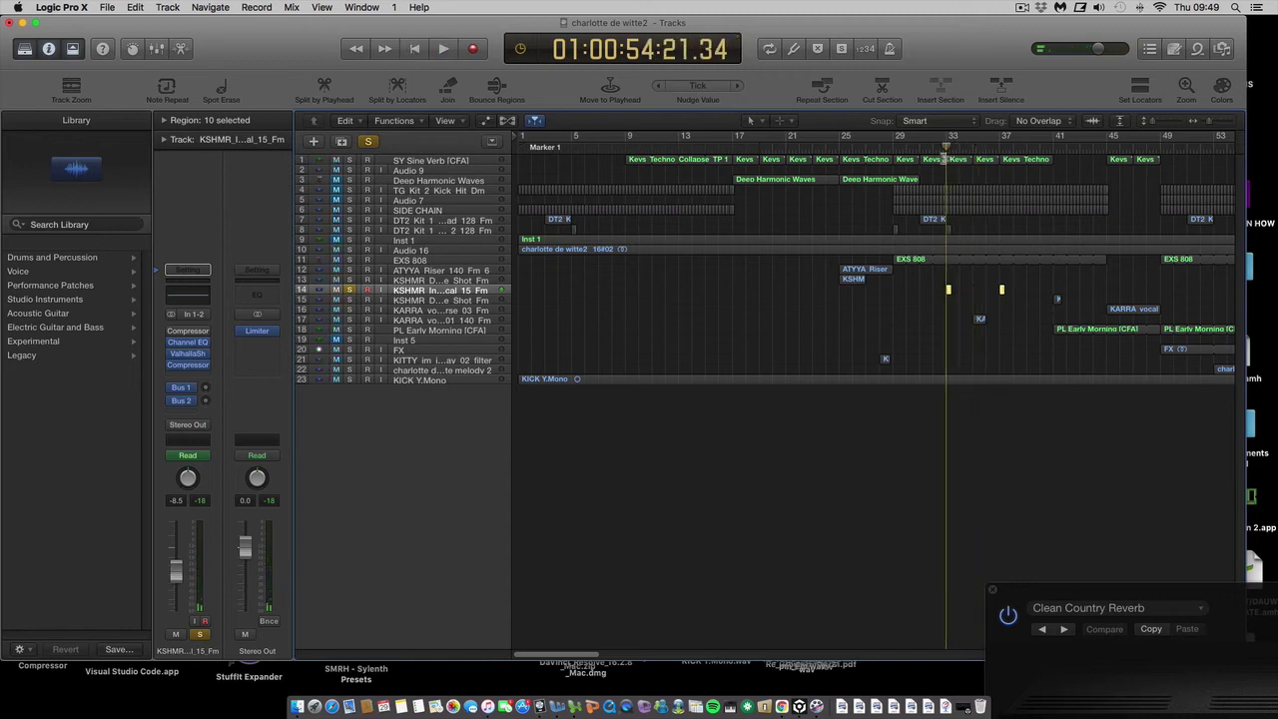
left_click_drag(1203, 127, 1211, 123)
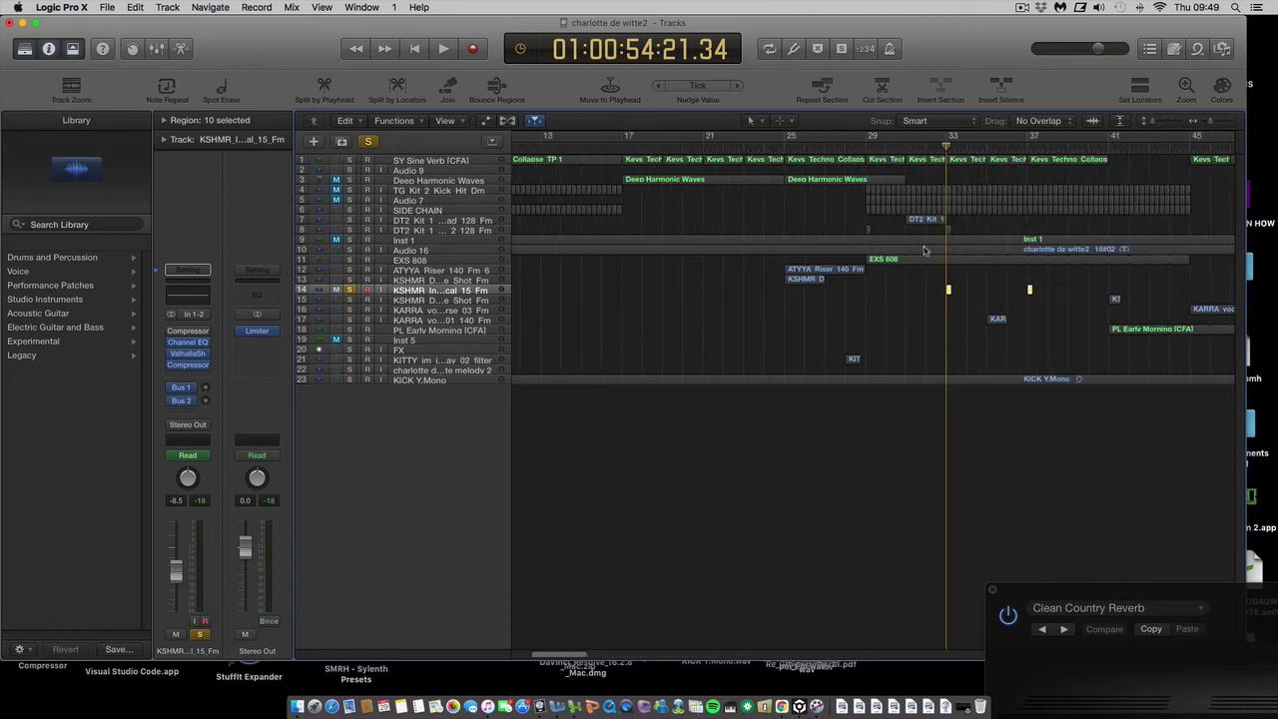
left_click(368, 141)
left_click(443, 47)
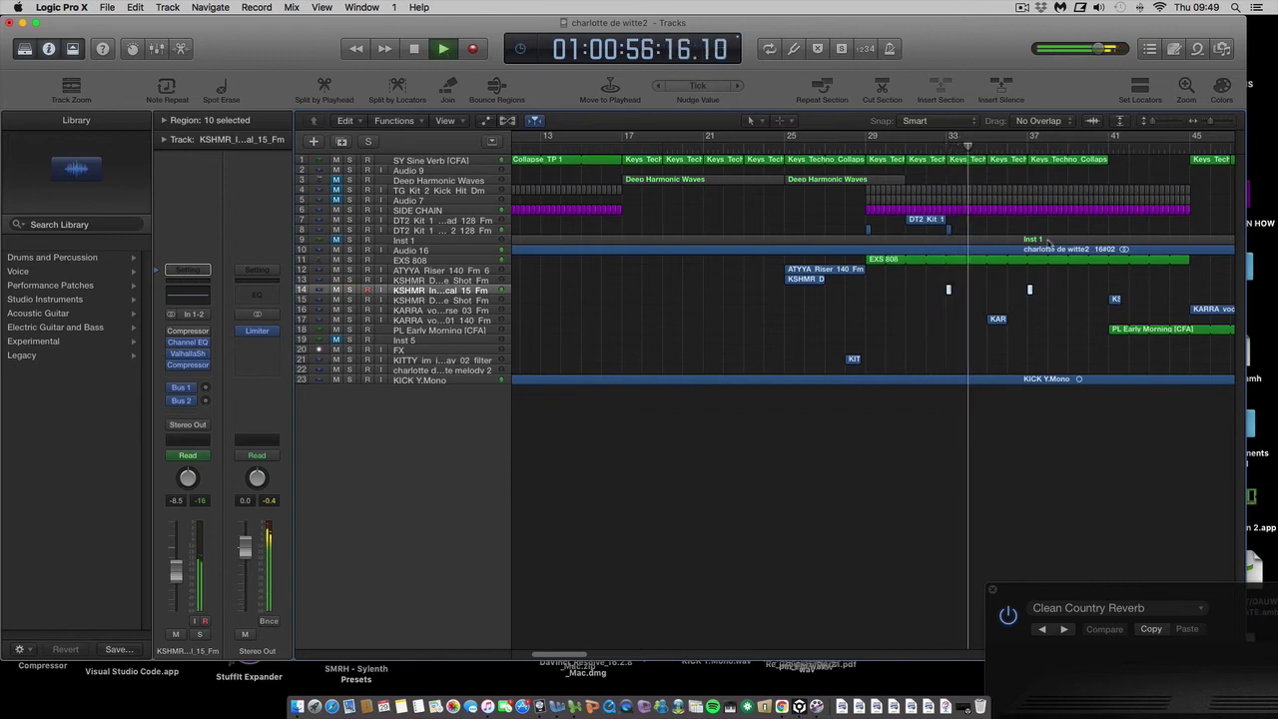
left_click(417, 54)
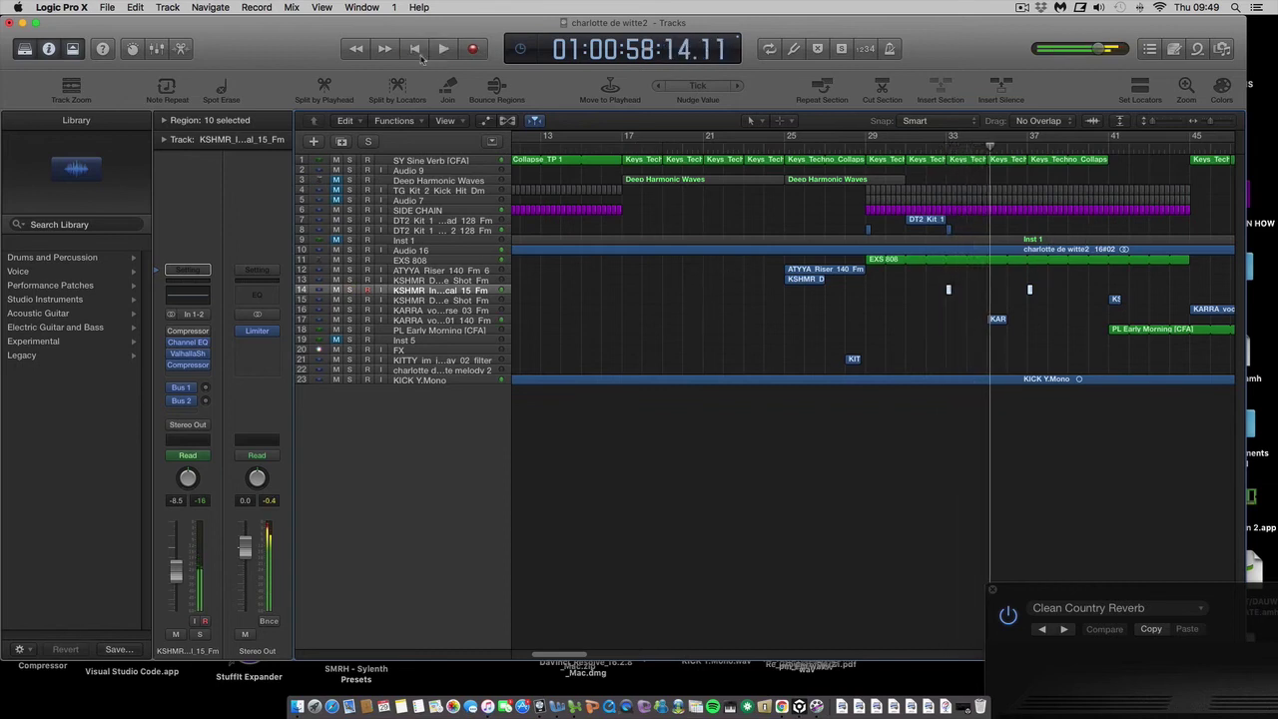
- Select the PL Early Morning track and play the full mix from its first region at bar 41
left_click_drag(988, 148, 1108, 147)
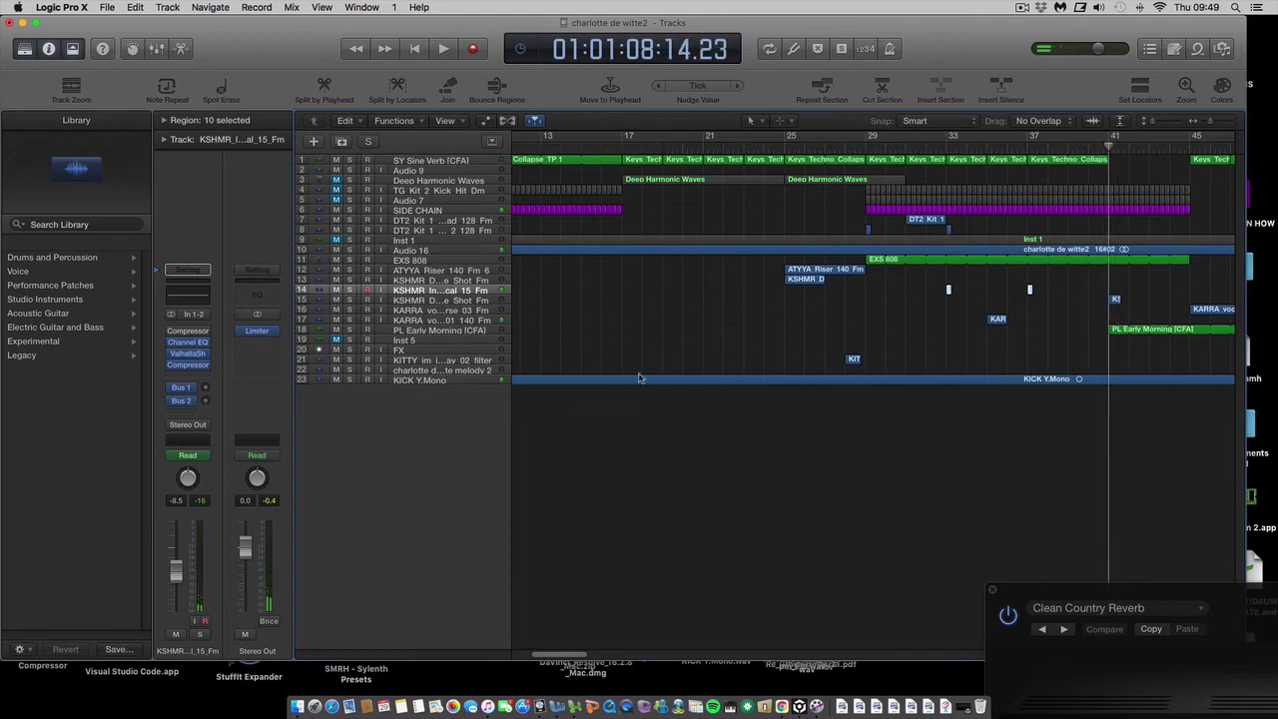
left_click(432, 331)
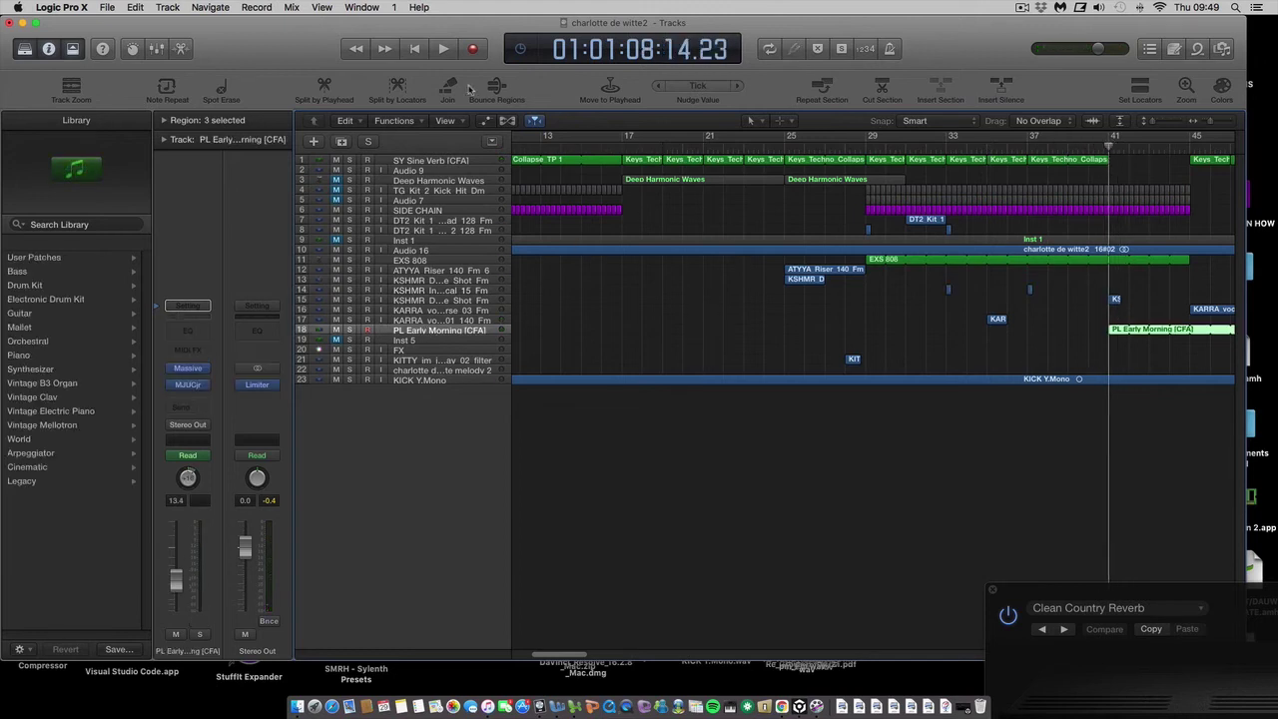
left_click(443, 48)
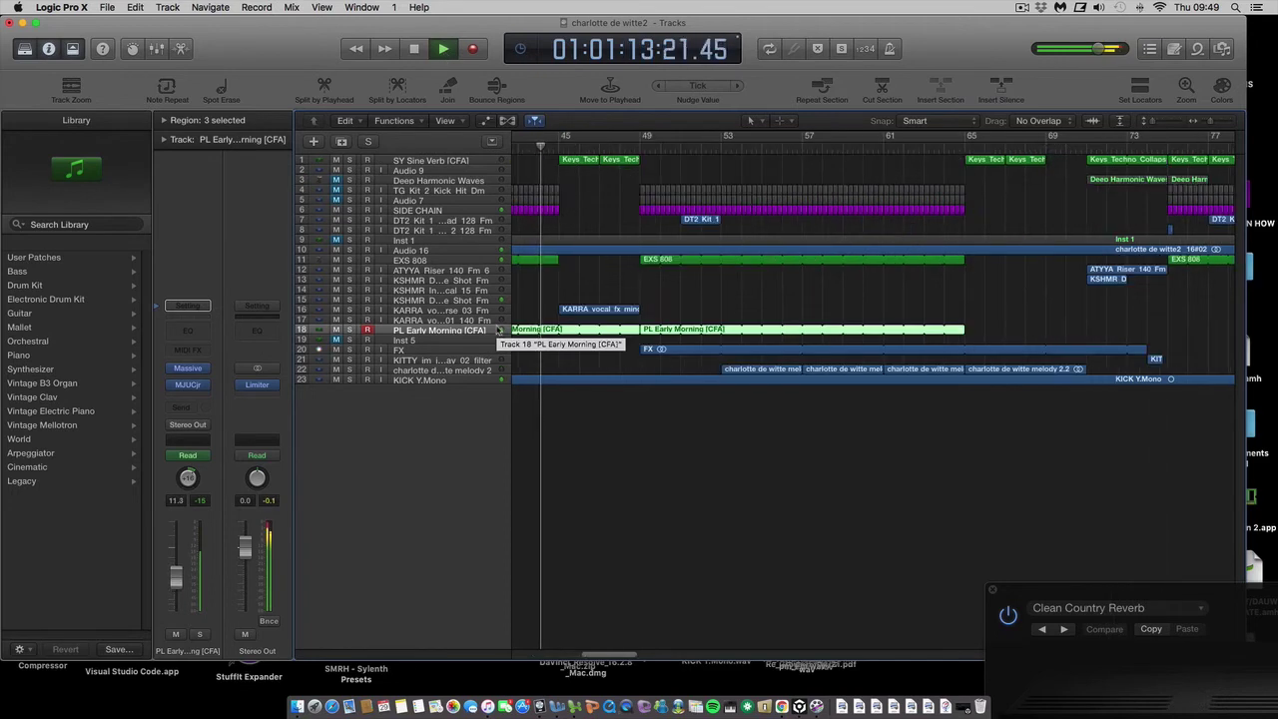
- Solo the PL Early Morning track and replay it from bar 45 with the KARRA reverse vocal track selected
left_click(350, 330)
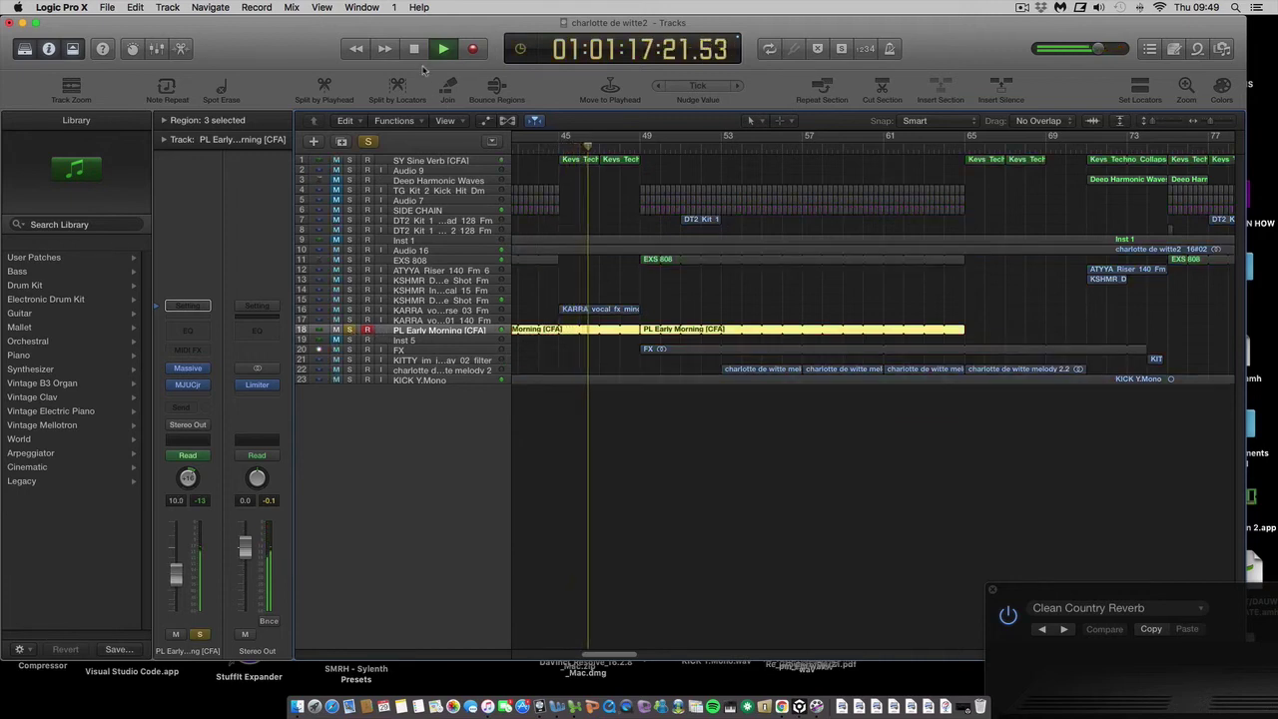
key("space")
left_click_drag(591, 150, 559, 148)
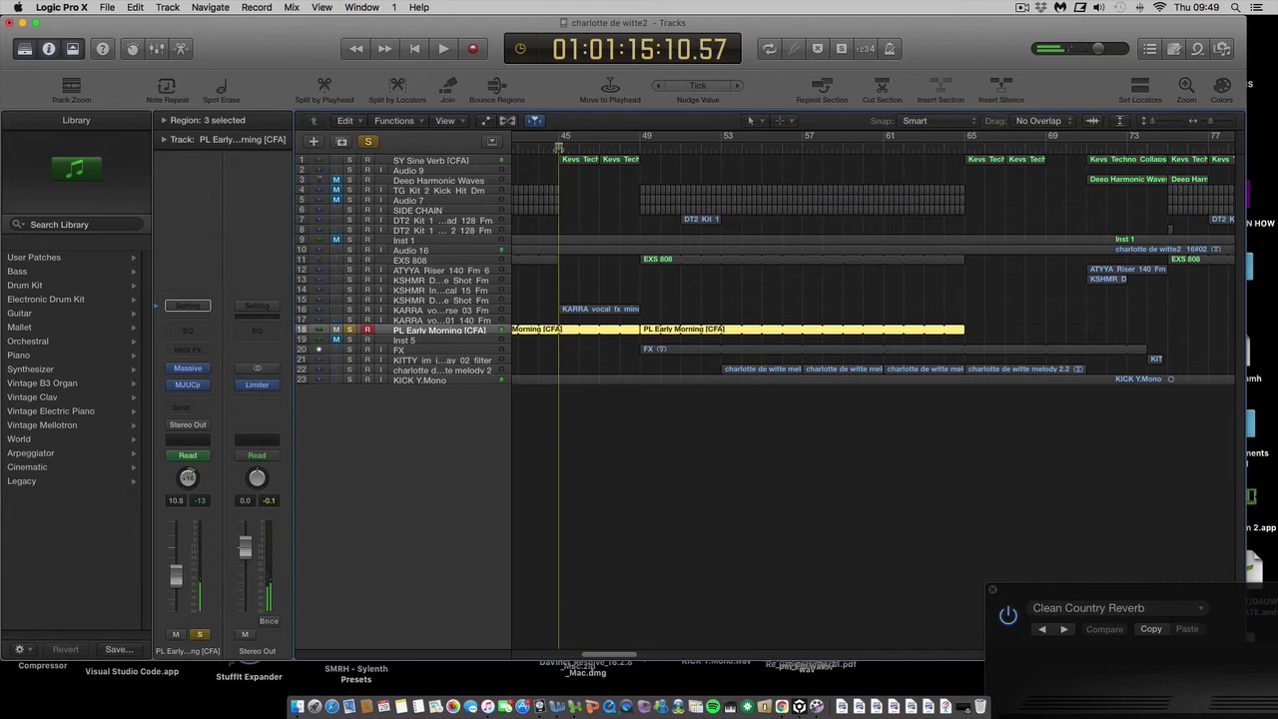
left_click(451, 310)
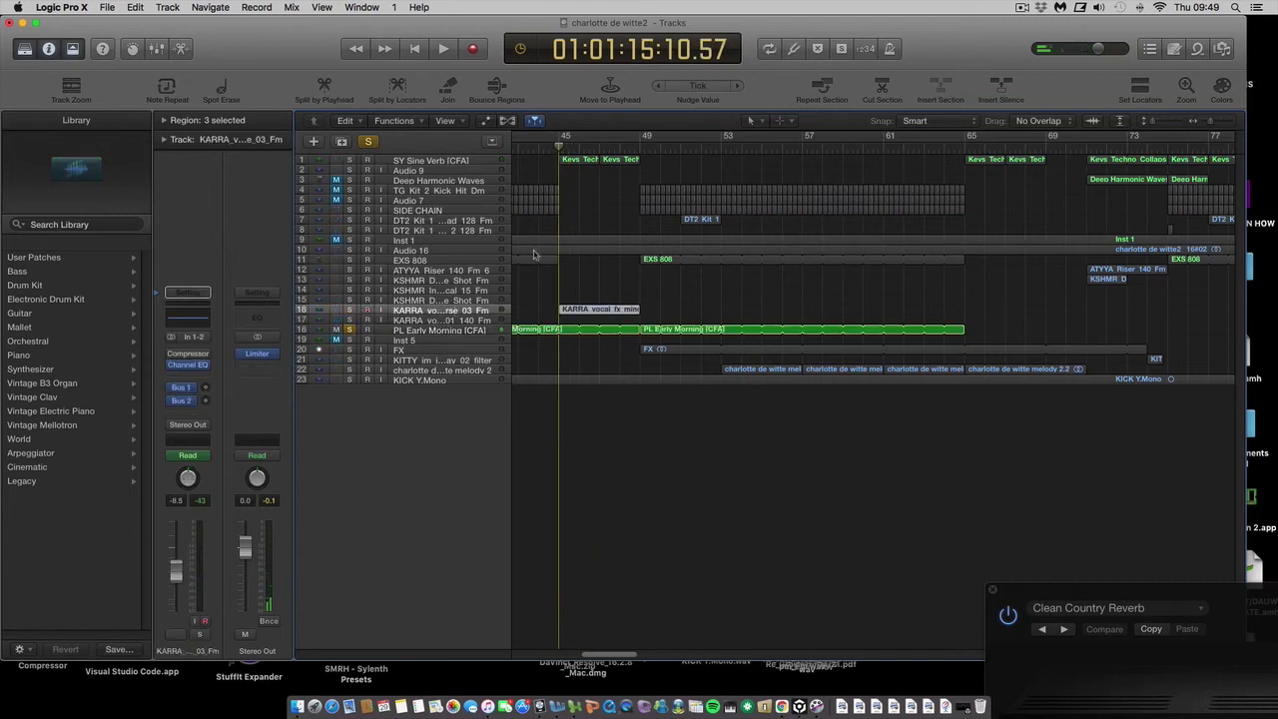
left_click(445, 48)
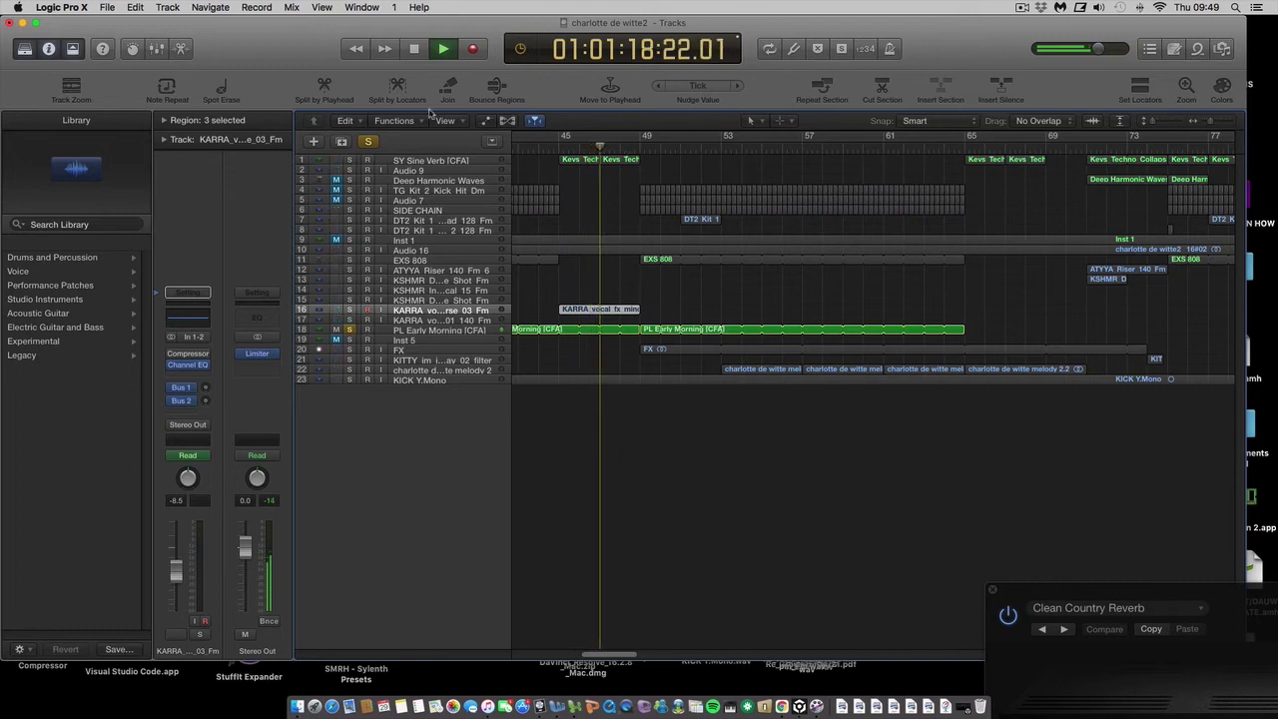
key("space")
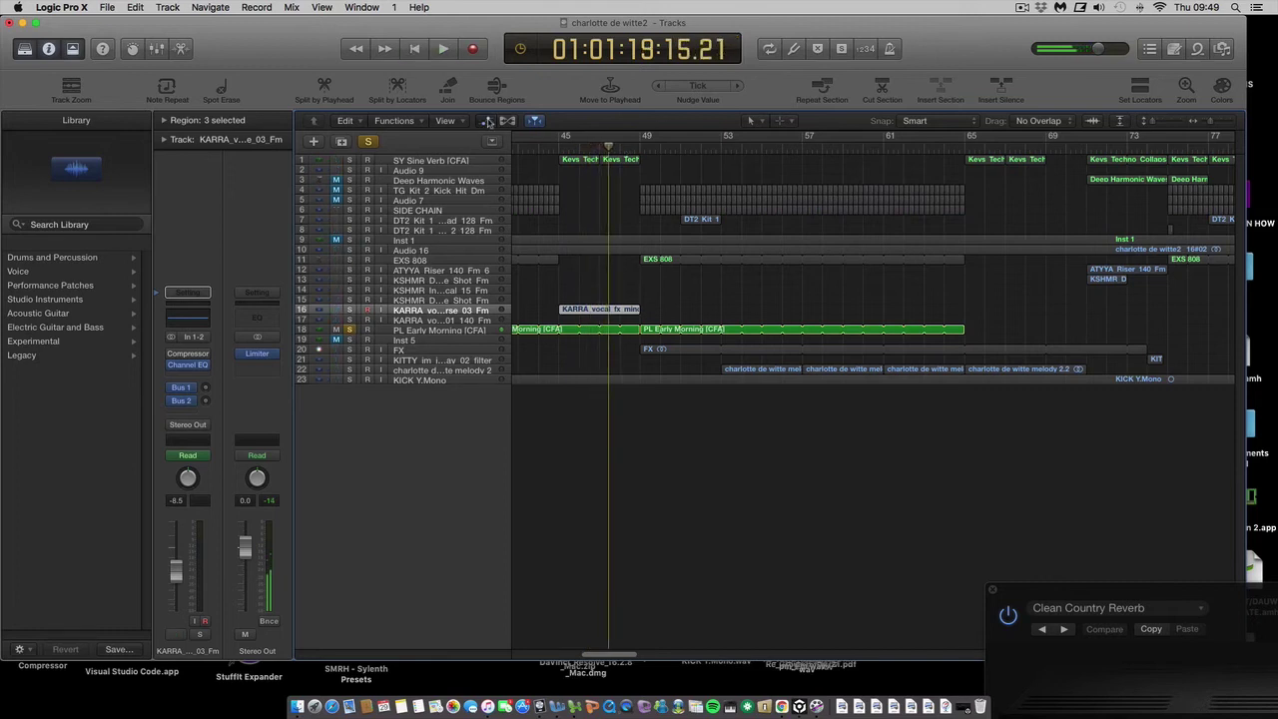
- Show the track automation, examine PL Early Morning's volume curve from bar 41, and hide the automation again
left_click(488, 120)
left_click_drag(618, 149, 593, 167)
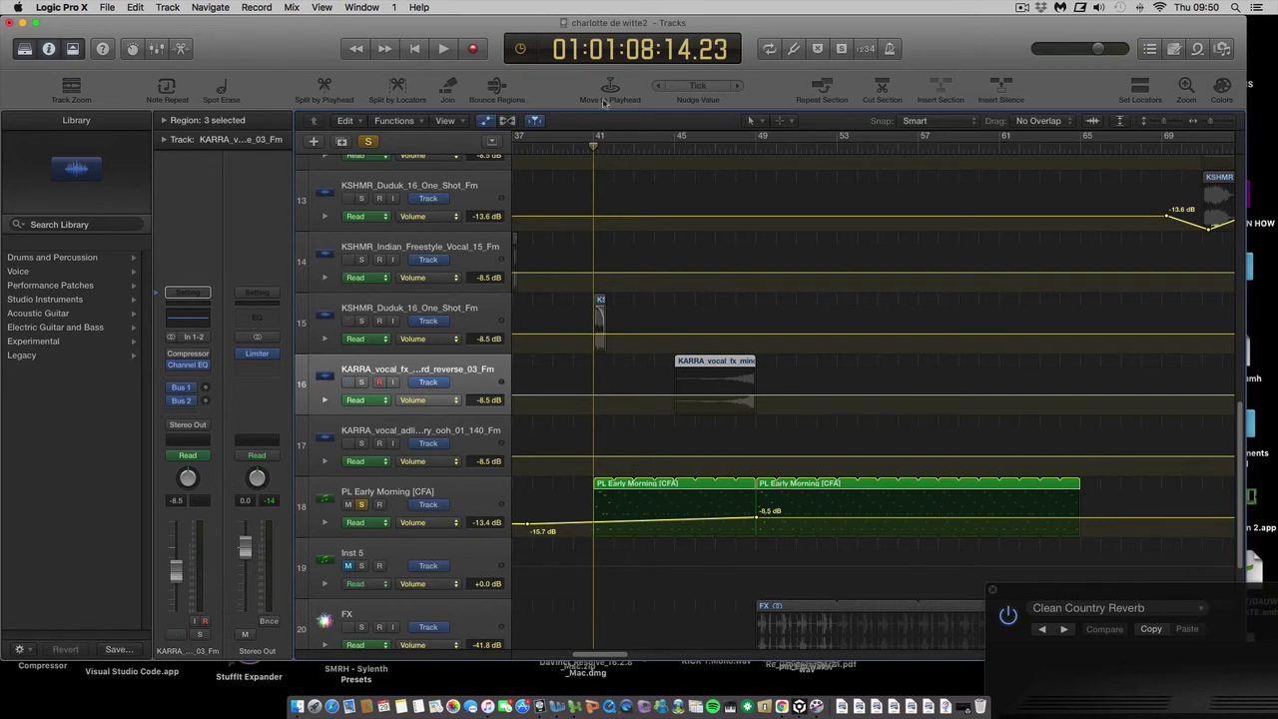
left_click(487, 121)
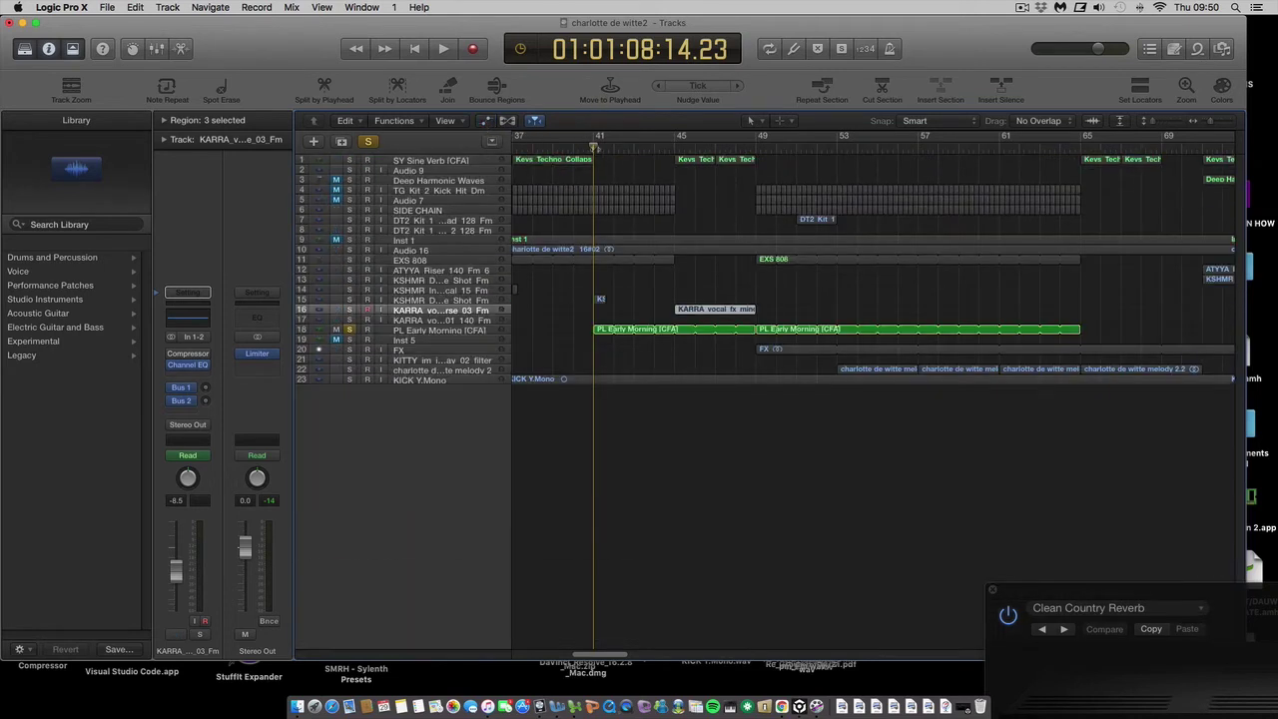
- Play from about bar 46, clear the solo during playback to hear the full mix, and stop
left_click_drag(593, 167, 693, 170)
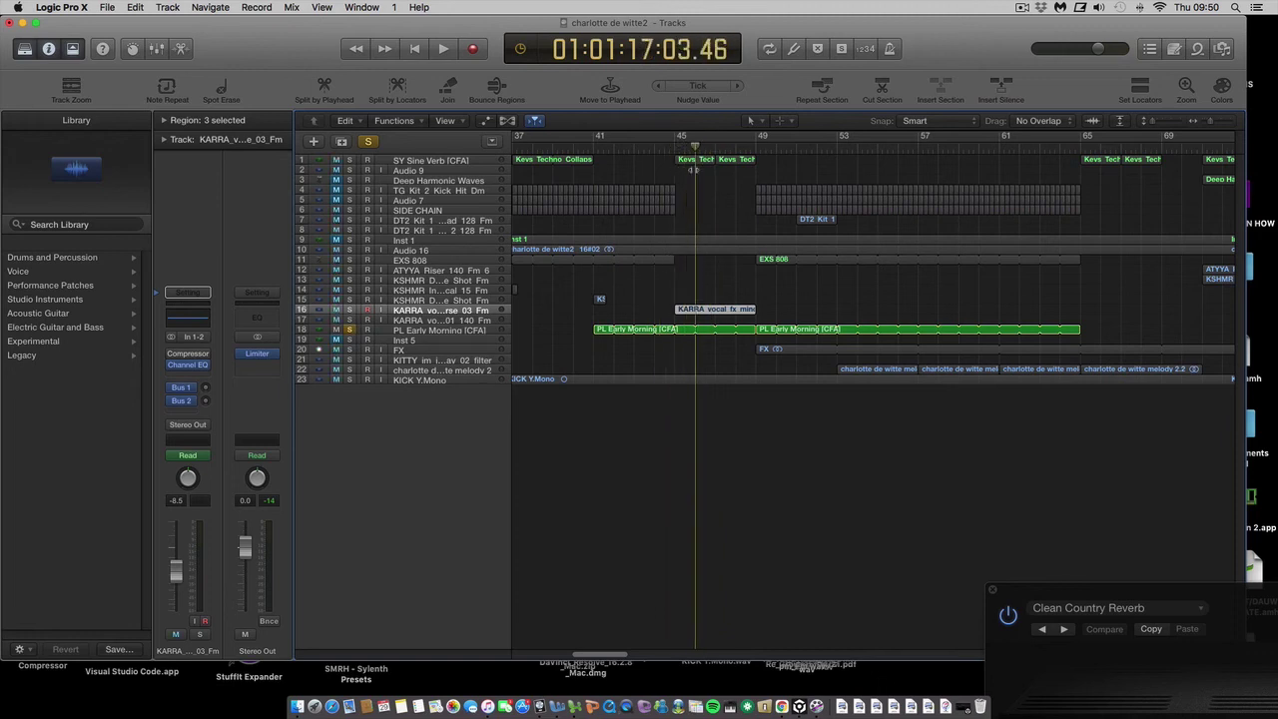
key("space")
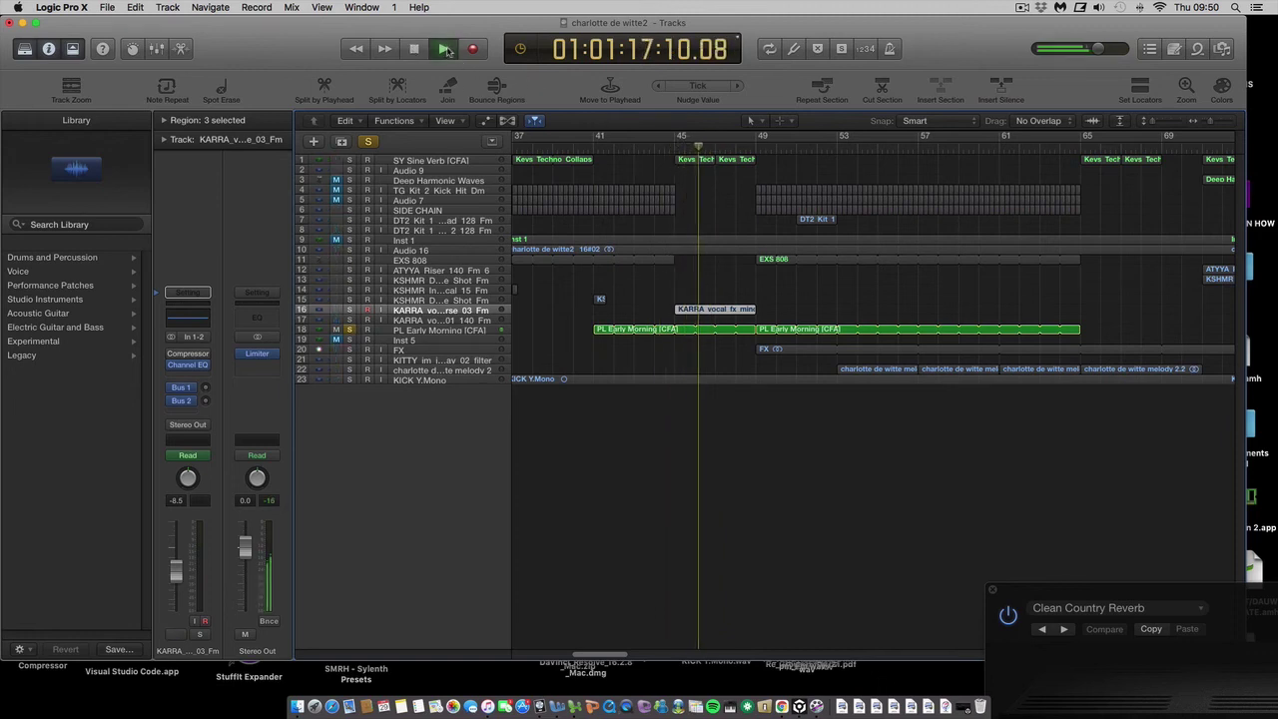
left_click(372, 141)
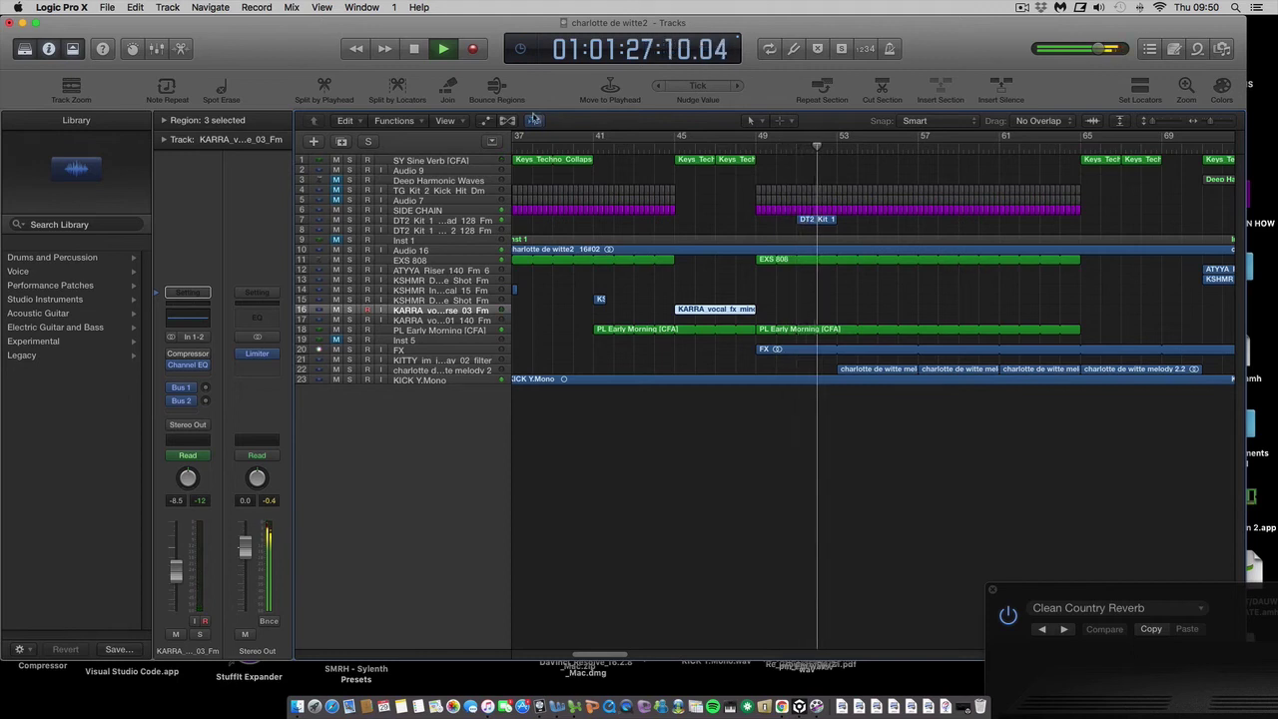
left_click(418, 48)
- Solo the charlotte de witte melody 2 track, play it from bar 53, and return the playhead to bar 53
left_click_drag(879, 149, 841, 150)
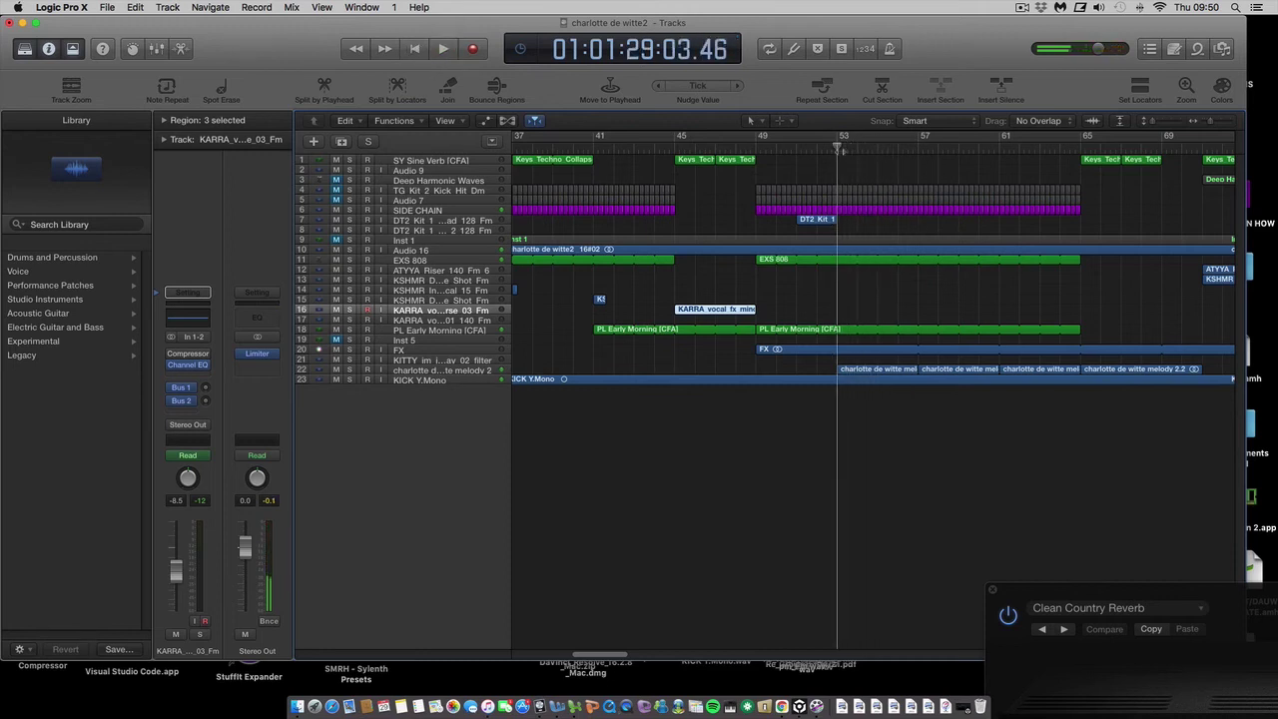
left_click(483, 371)
left_click(349, 370)
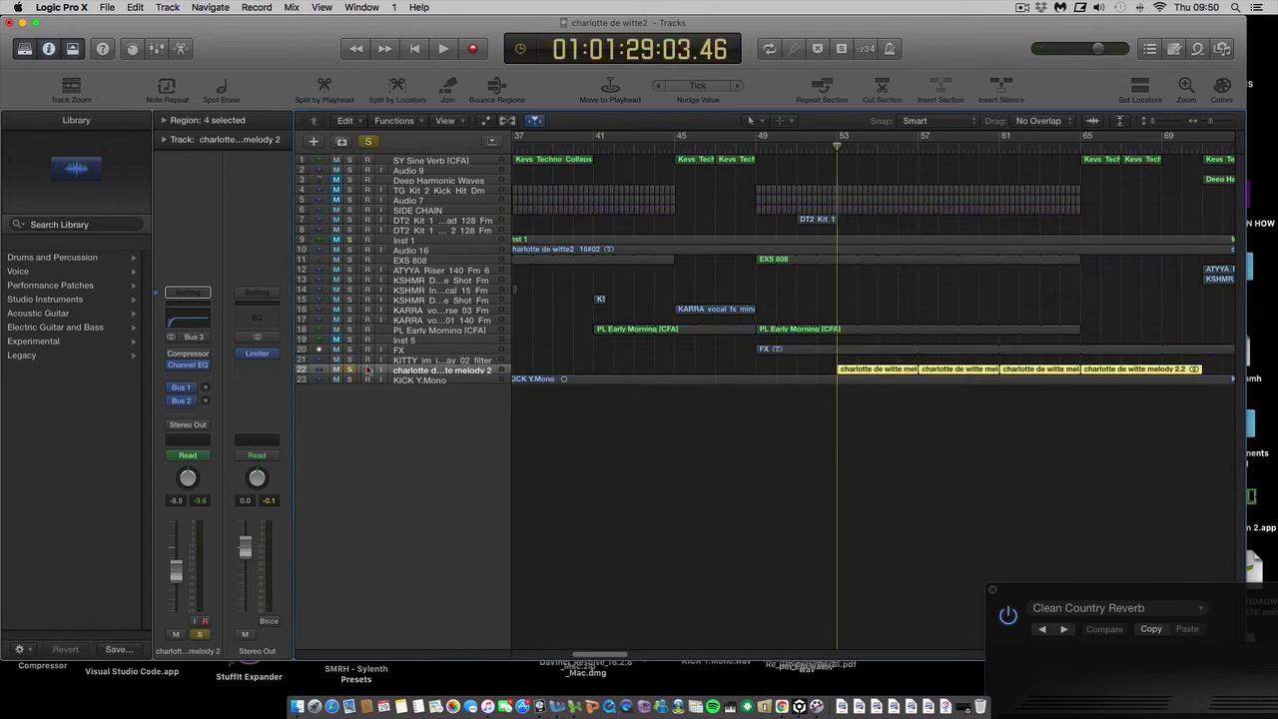
key("space")
key("space")
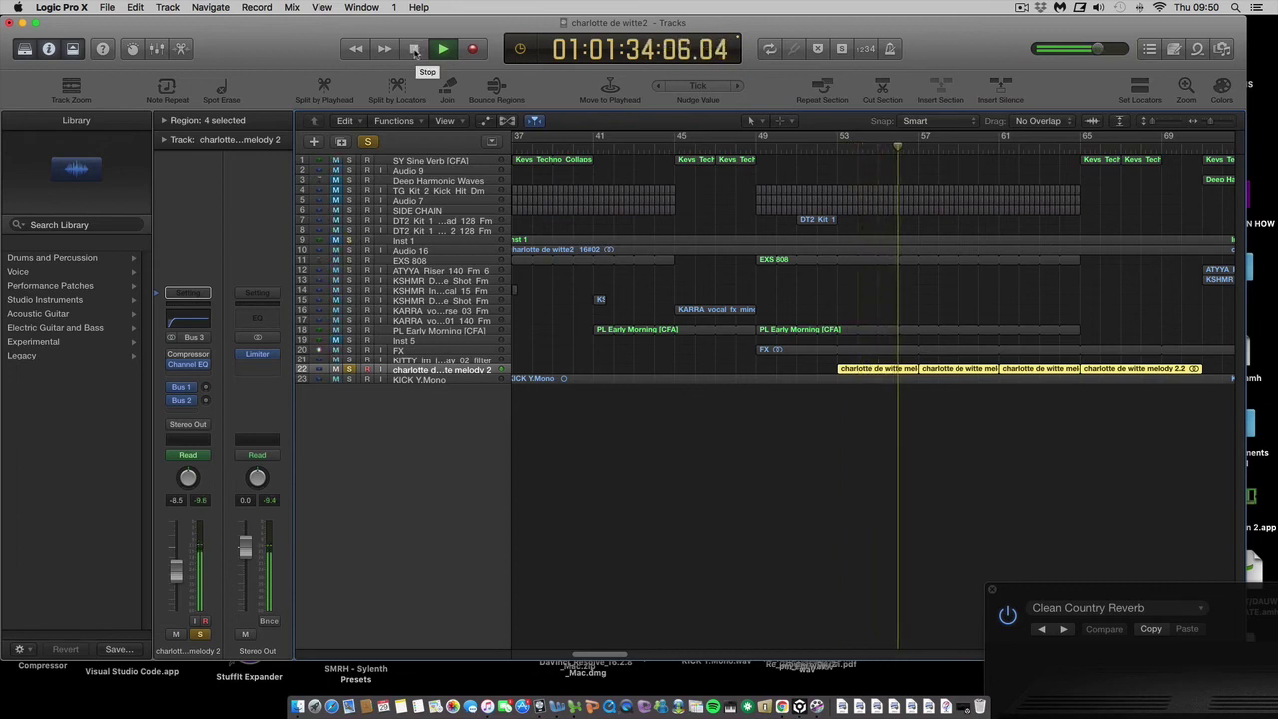
left_click(416, 49)
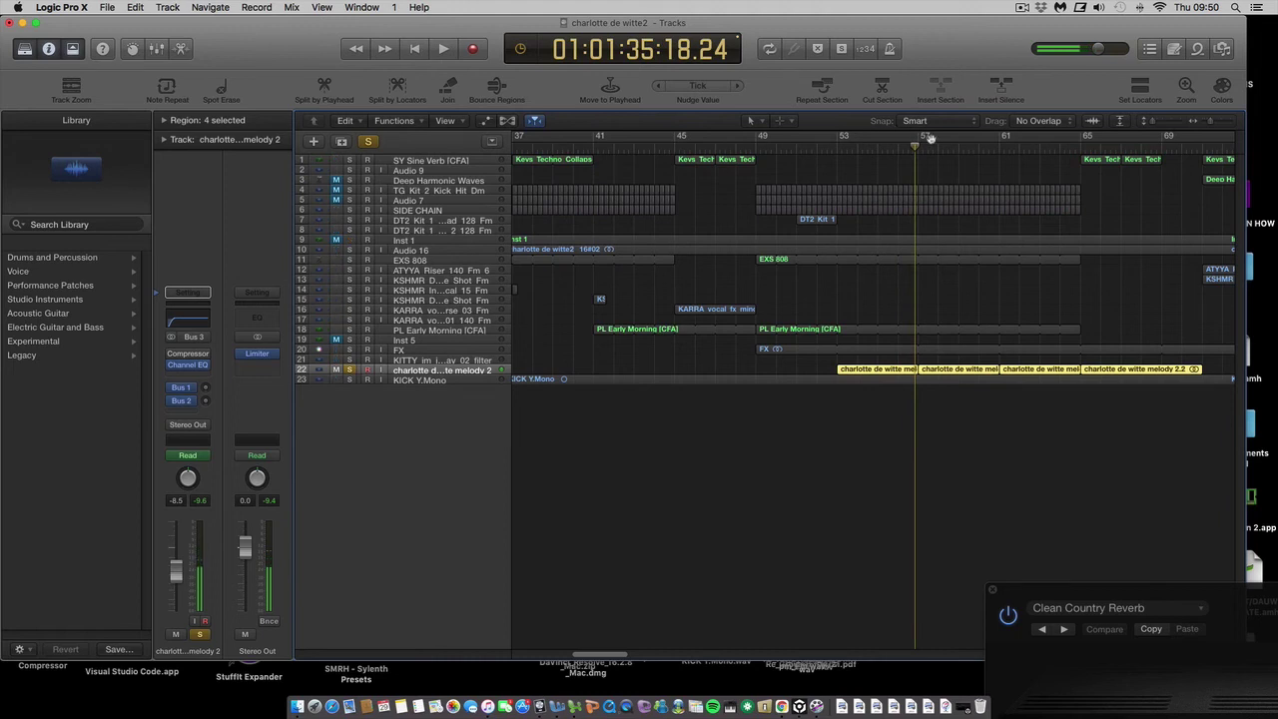
left_click_drag(914, 150, 838, 165)
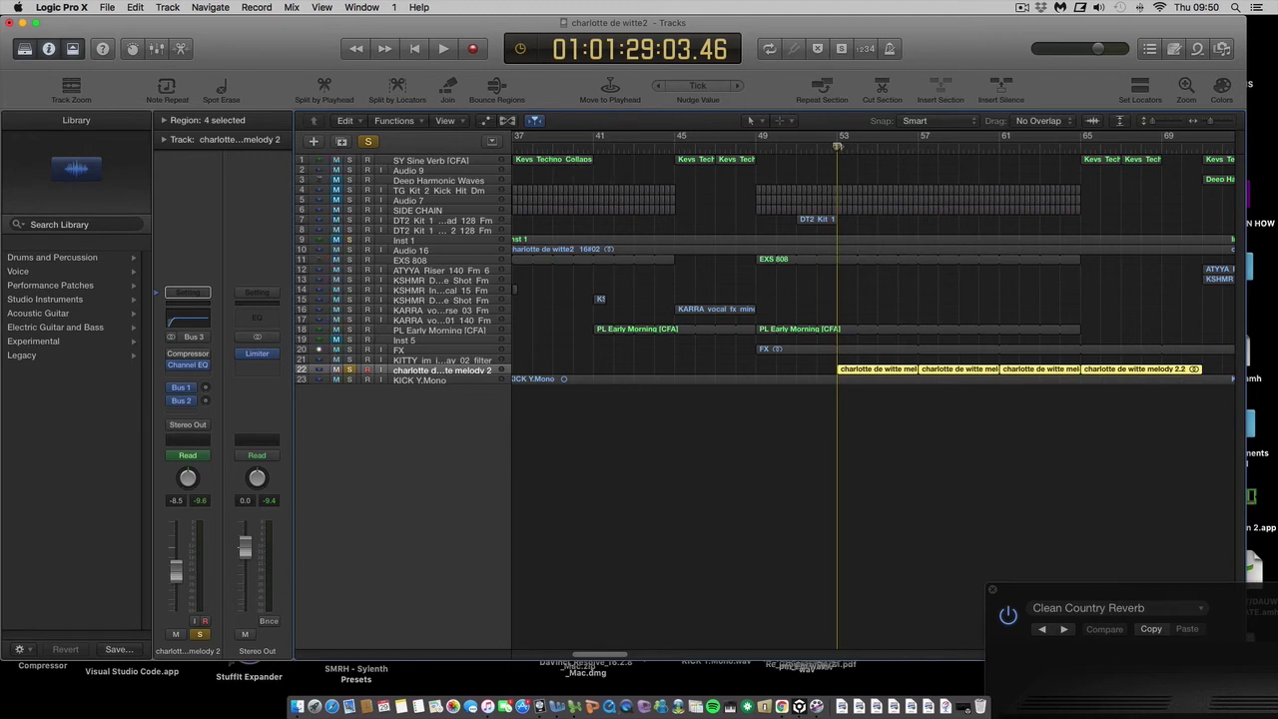
- Solo the Inst 1 track, play it from the start of the song, and stop playback
left_click_drag(839, 164, 677, 251)
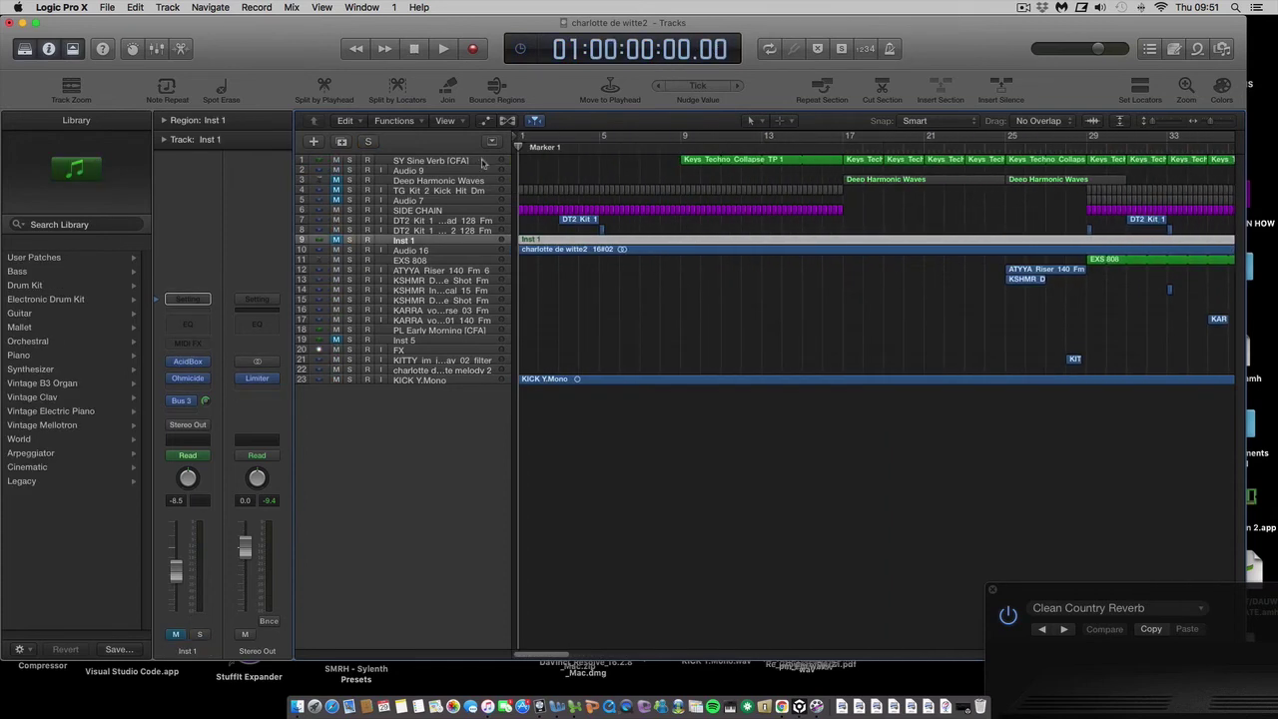
left_click(349, 240)
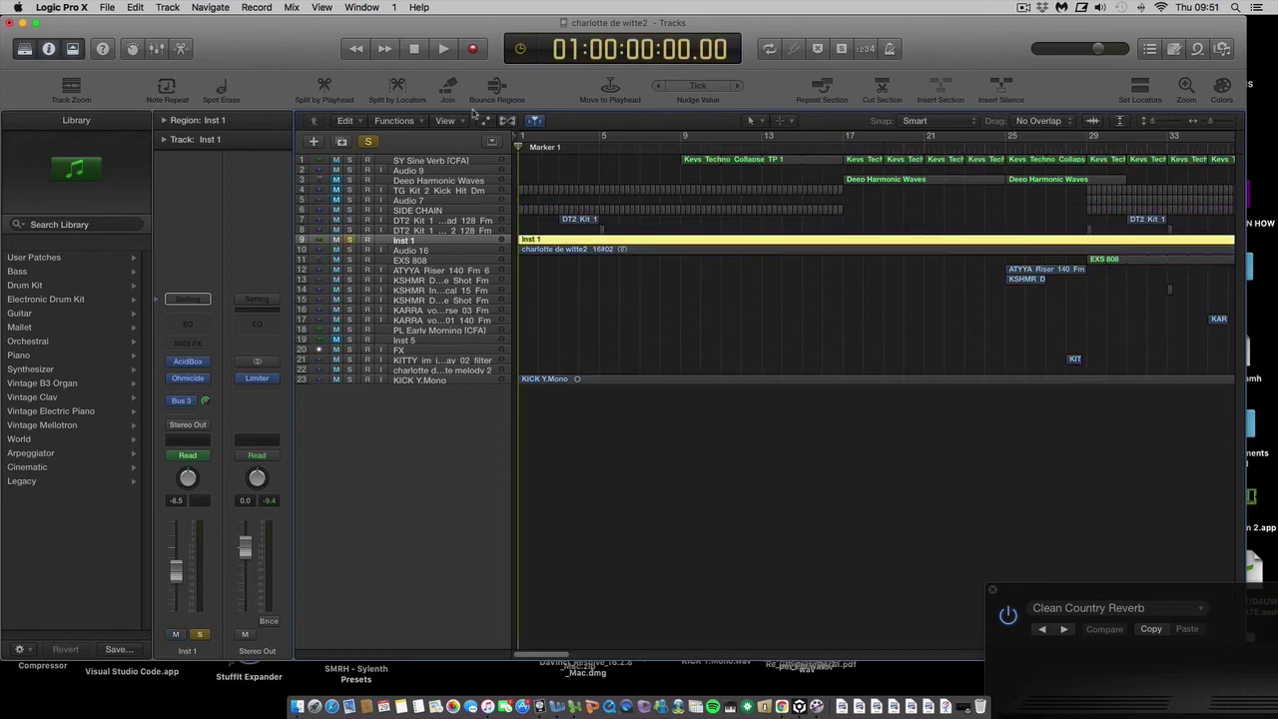
left_click(444, 49)
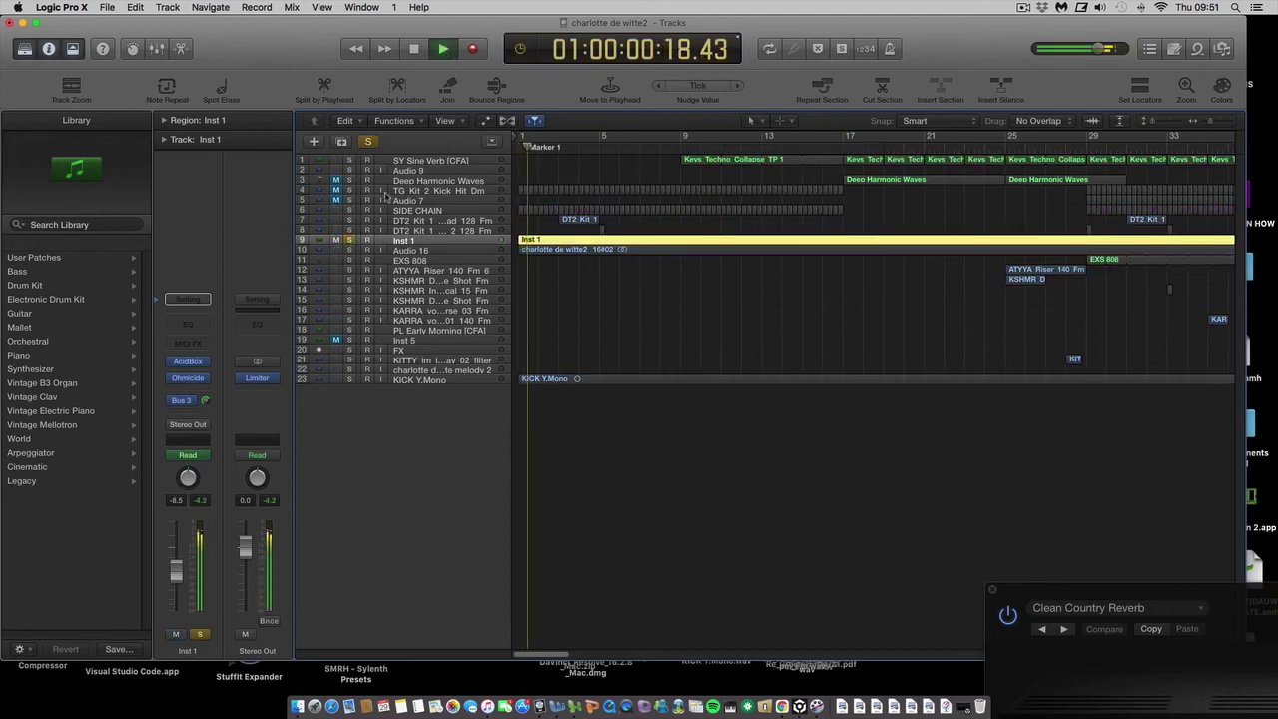
left_click(411, 259)
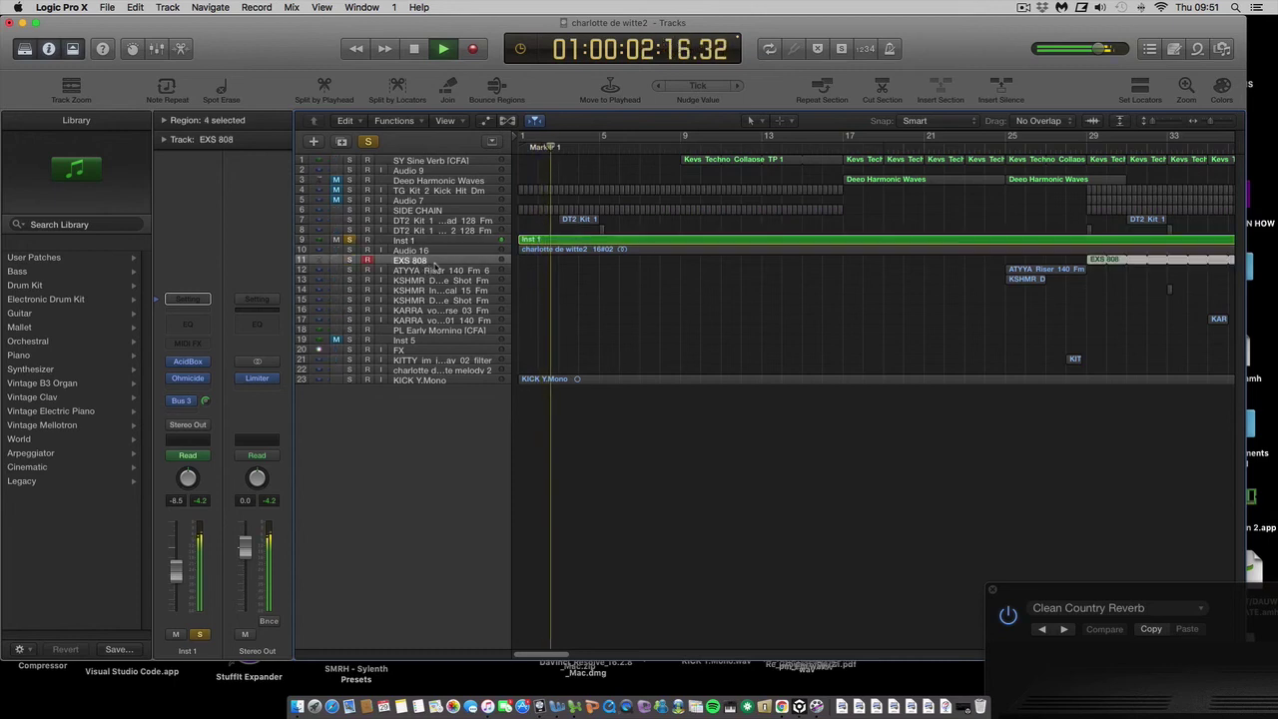
left_click(438, 274)
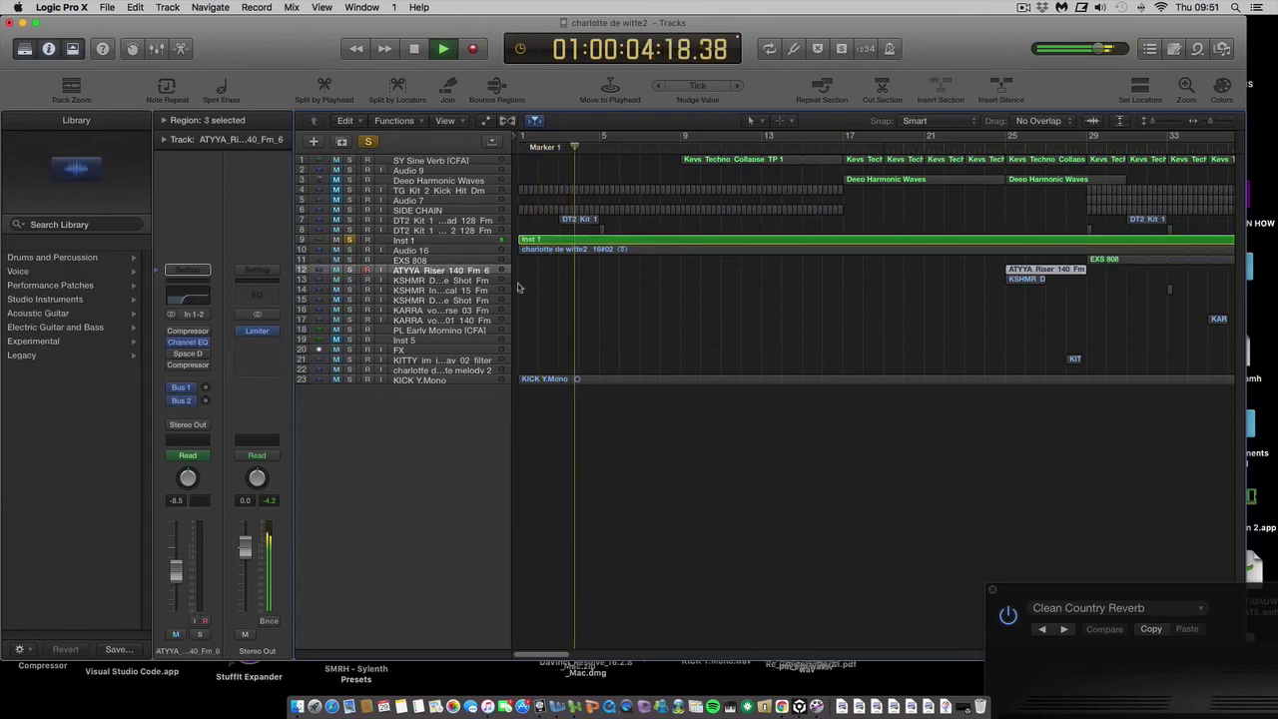
left_click(414, 49)
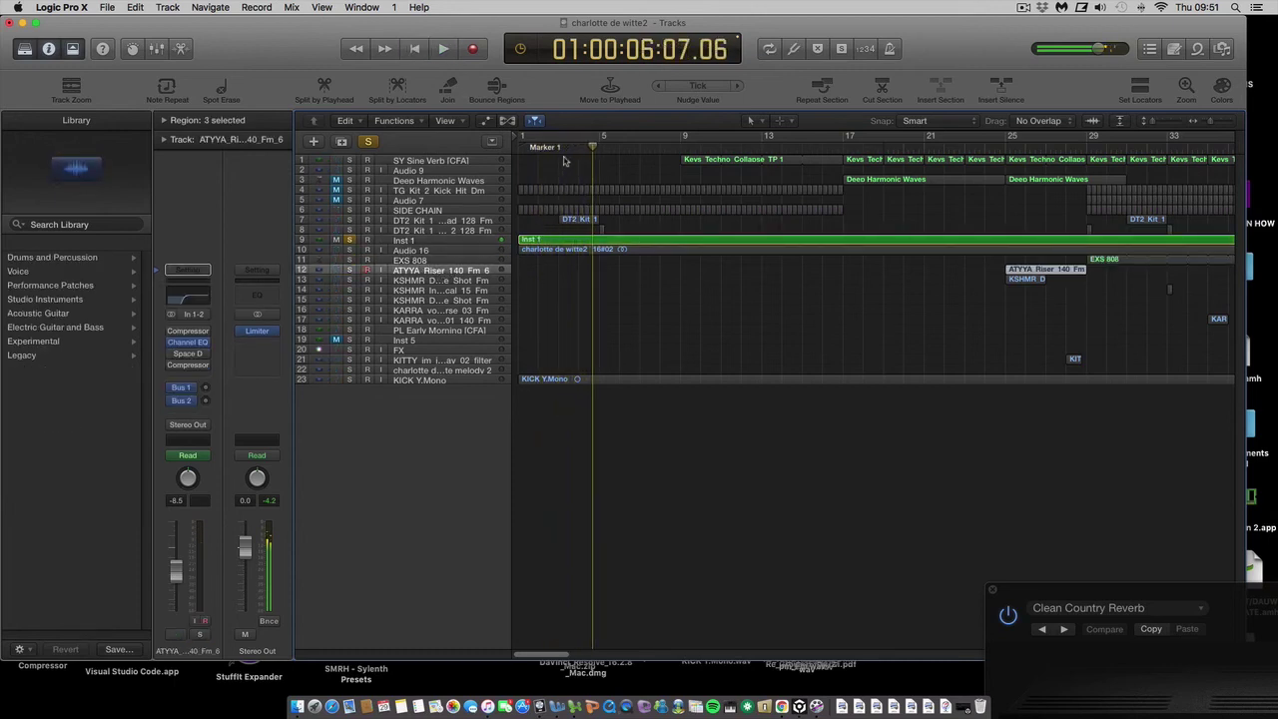
left_click(415, 48)
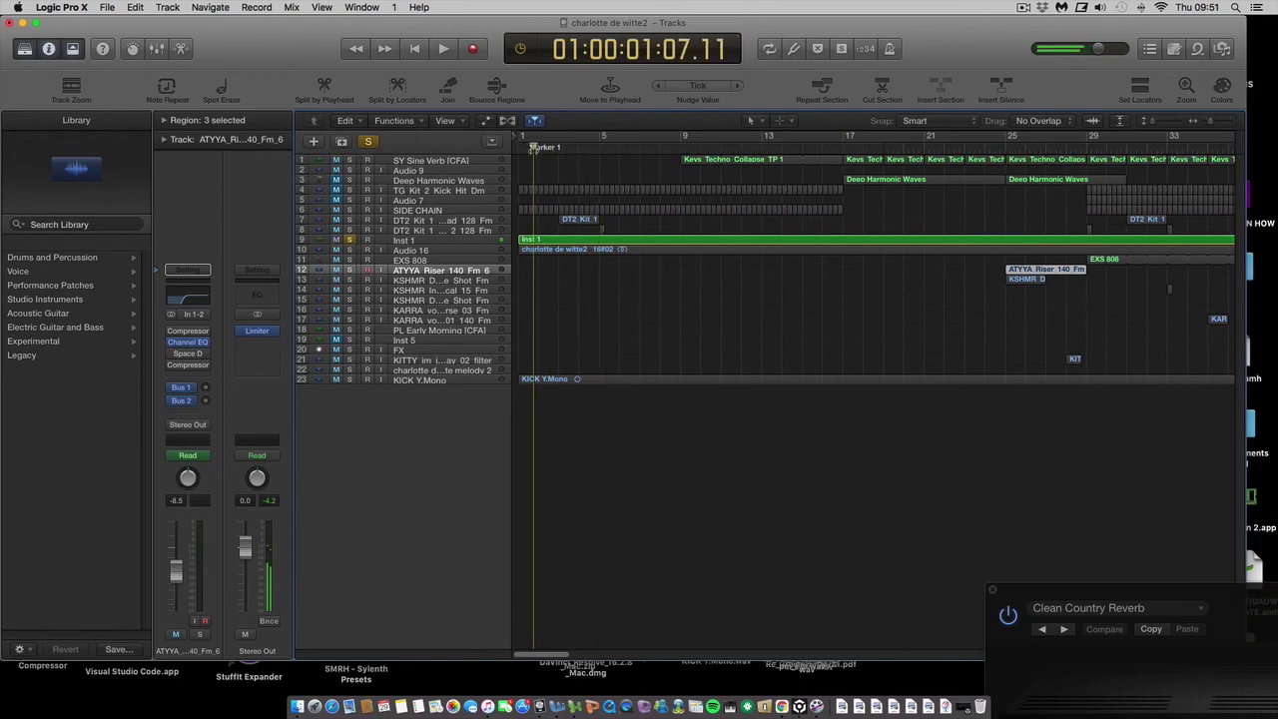
- Open Inst 1's AcidBox synth, browse its preset banks, and move its window clear of the track list
left_click(455, 242)
left_click(190, 364)
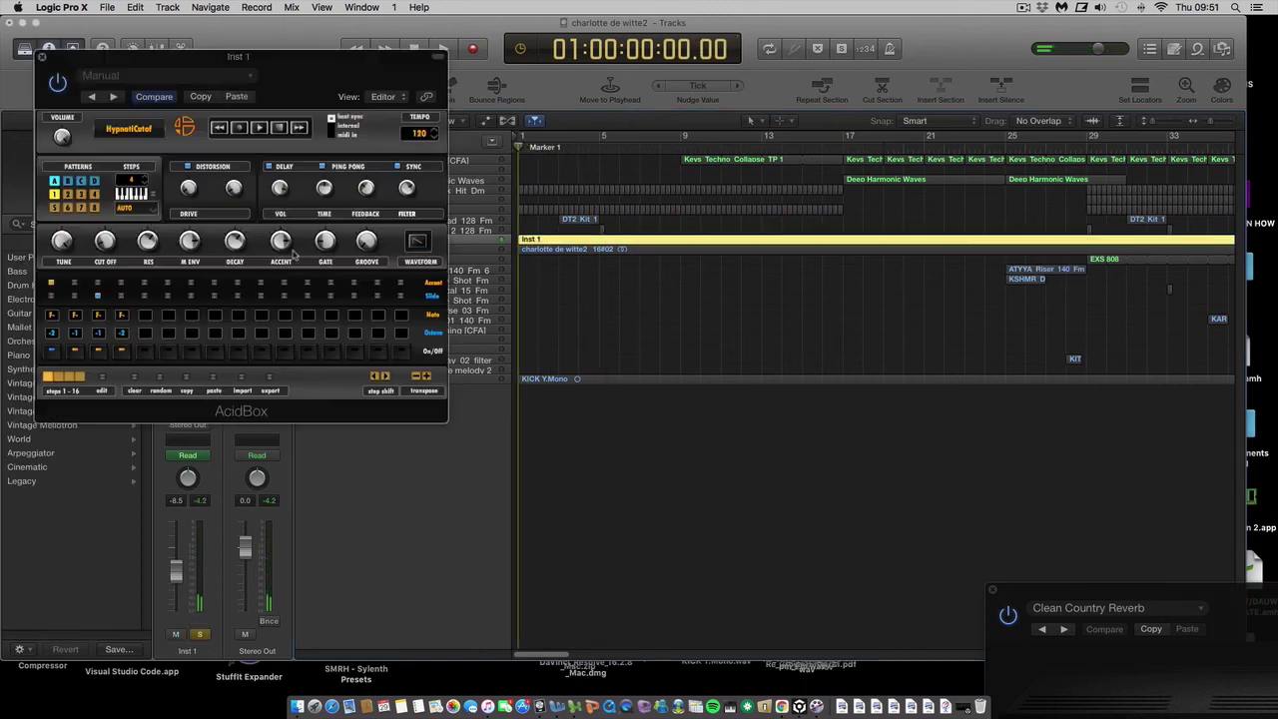
left_click_drag(296, 66, 401, 32)
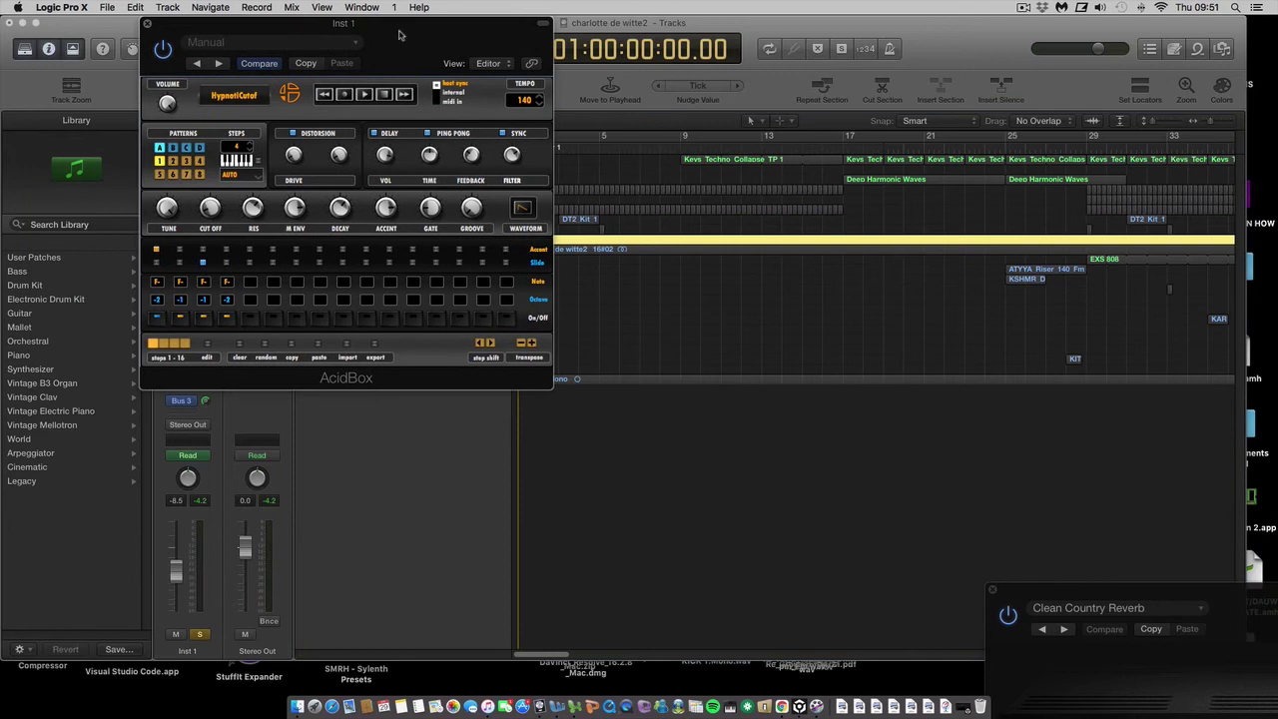
left_click(290, 94)
mouse_move(304, 108)
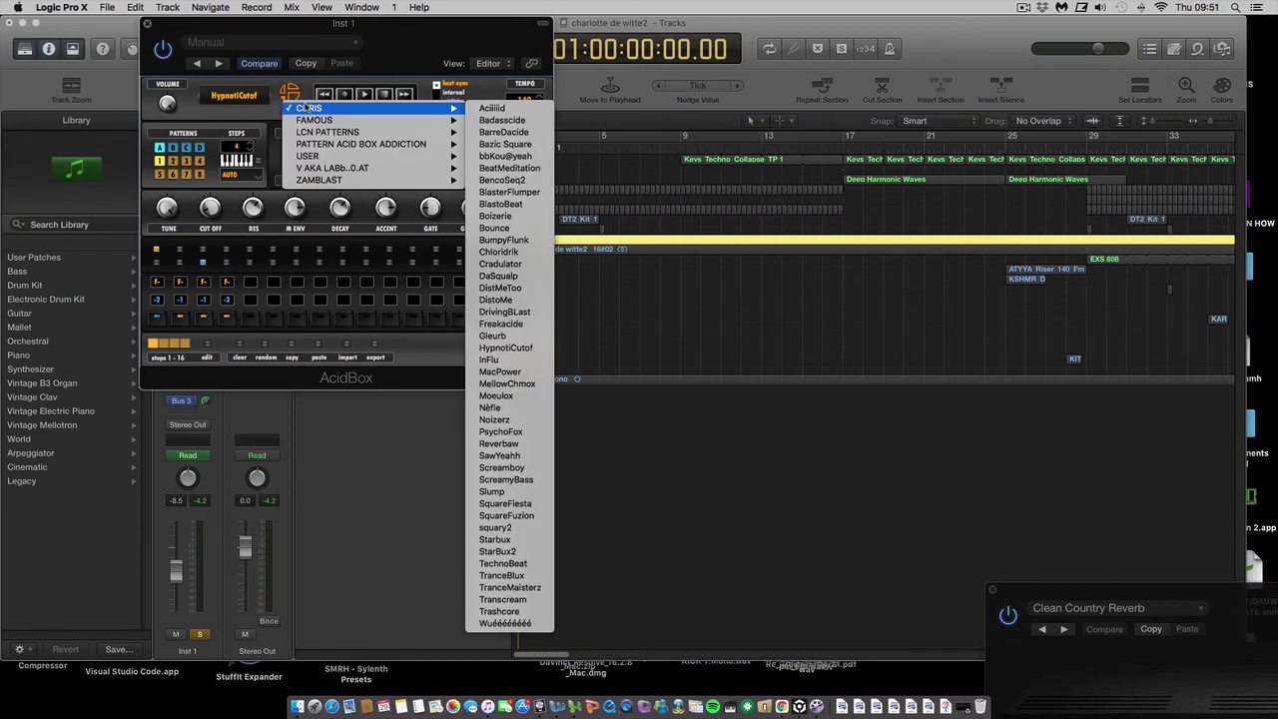
left_click(247, 119)
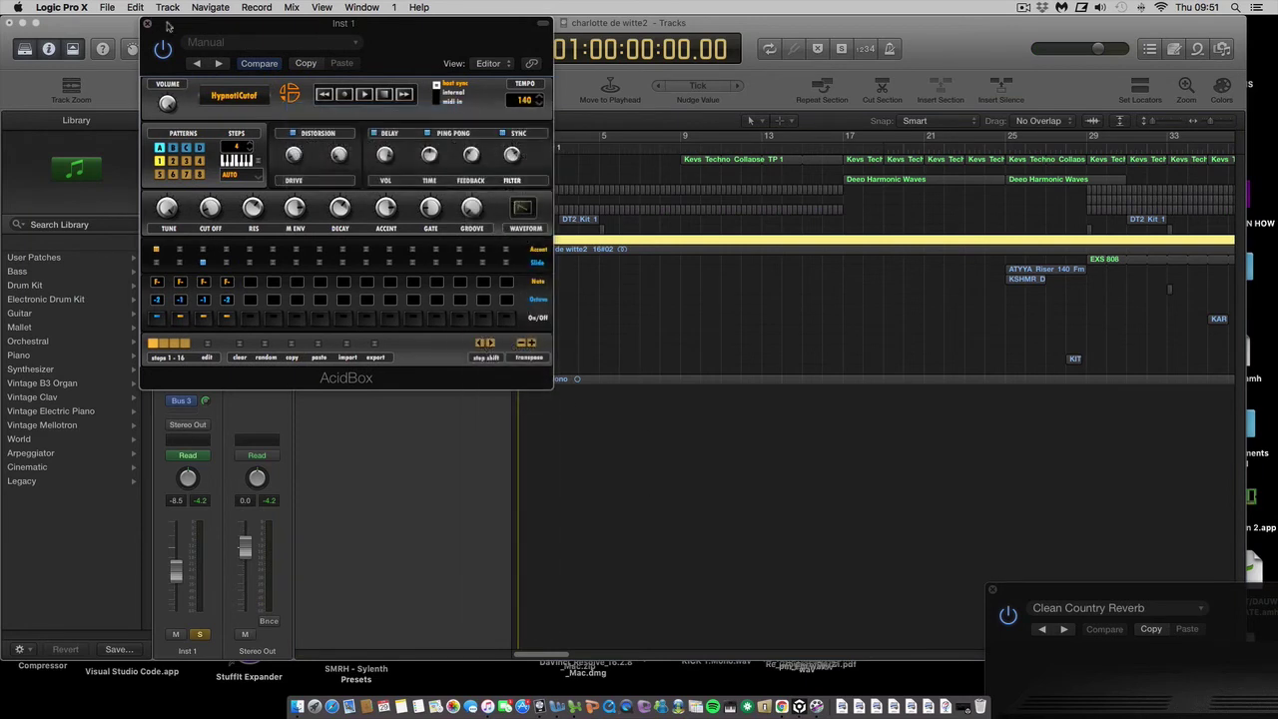
left_click_drag(168, 24, 817, 204)
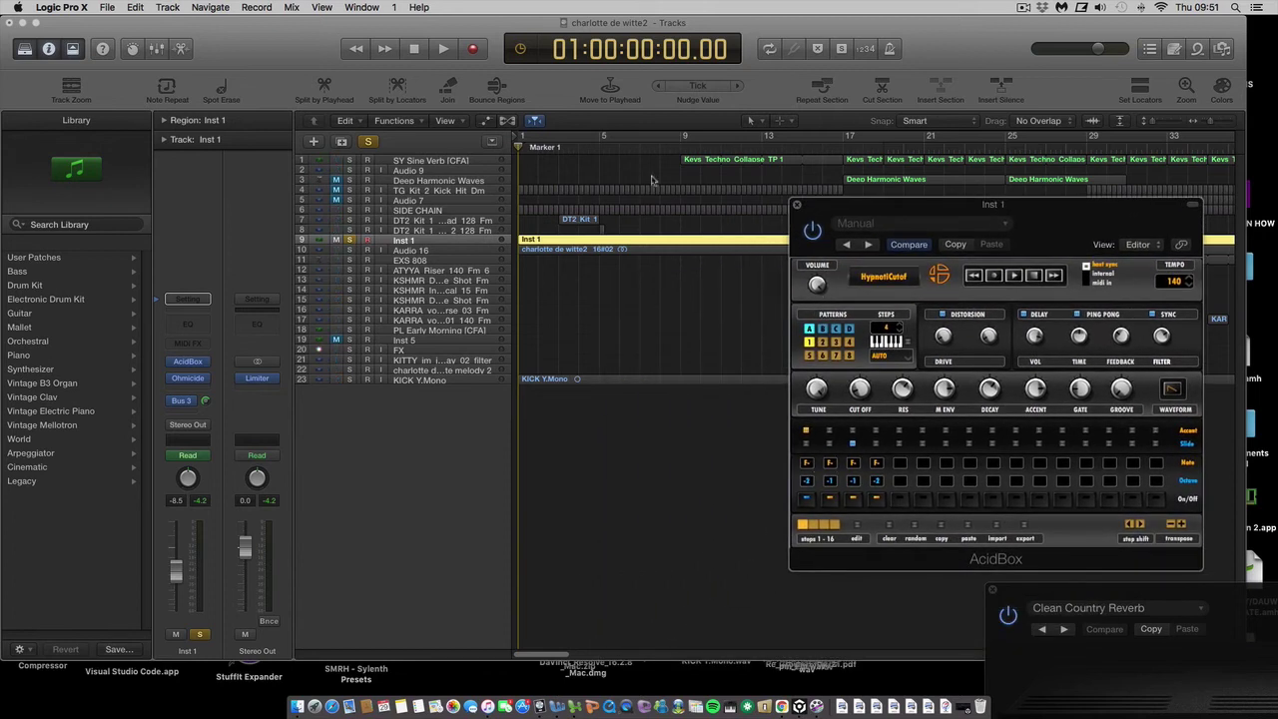
- Play soloed Inst 1 from the start while examining AcidBox's Cut Off control, close AcidBox, and return the playhead to the start
left_click(445, 213)
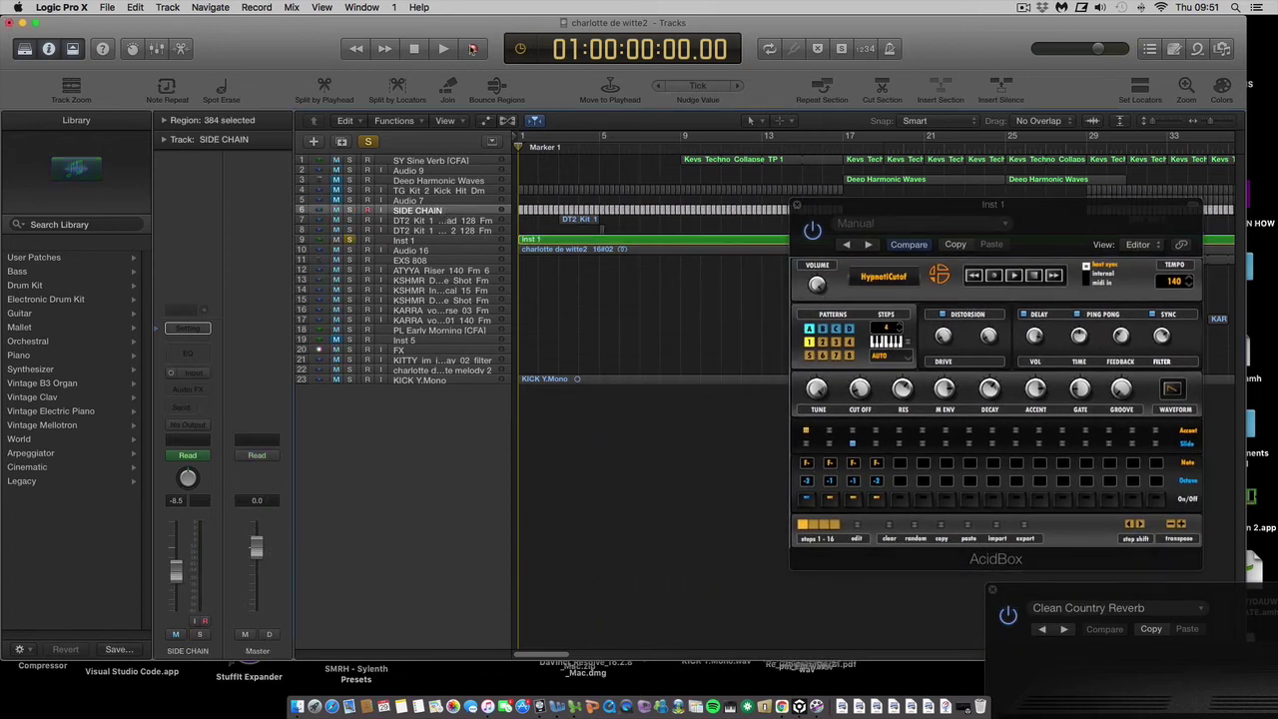
left_click(455, 241)
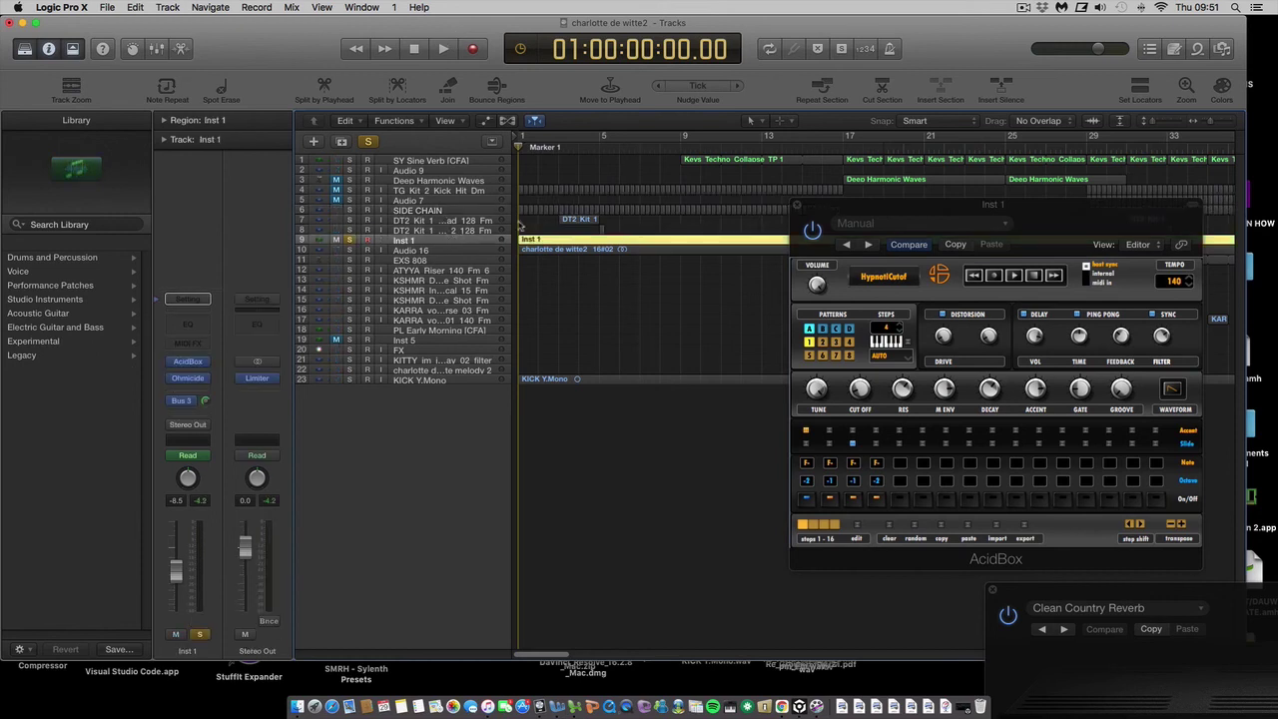
key("space")
left_click(446, 211)
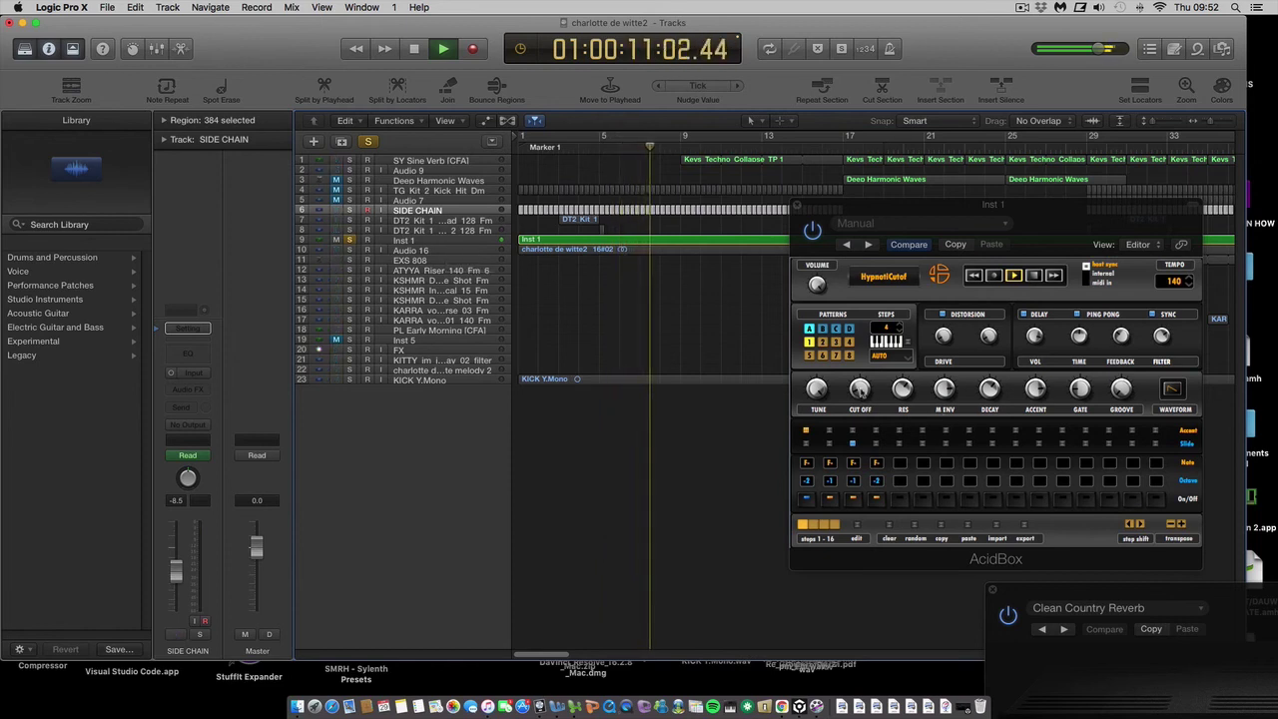
left_click(869, 380)
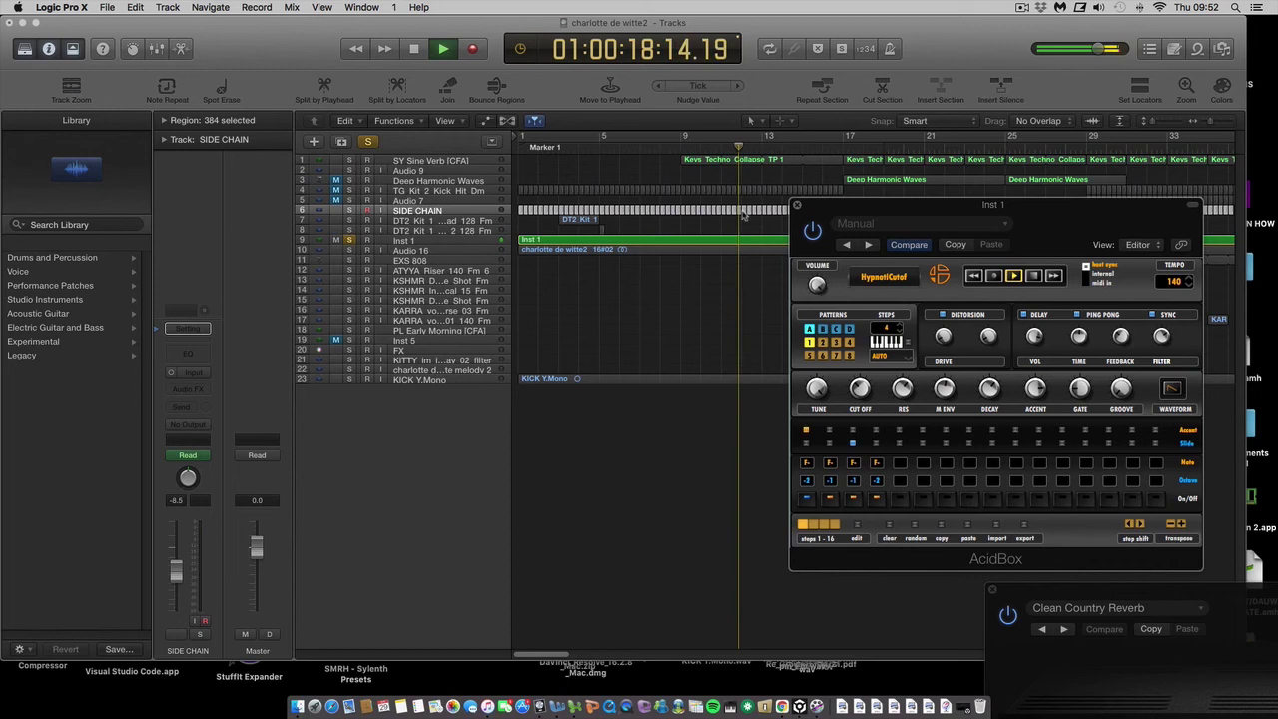
left_click(797, 204)
left_click(416, 48)
left_click(415, 47)
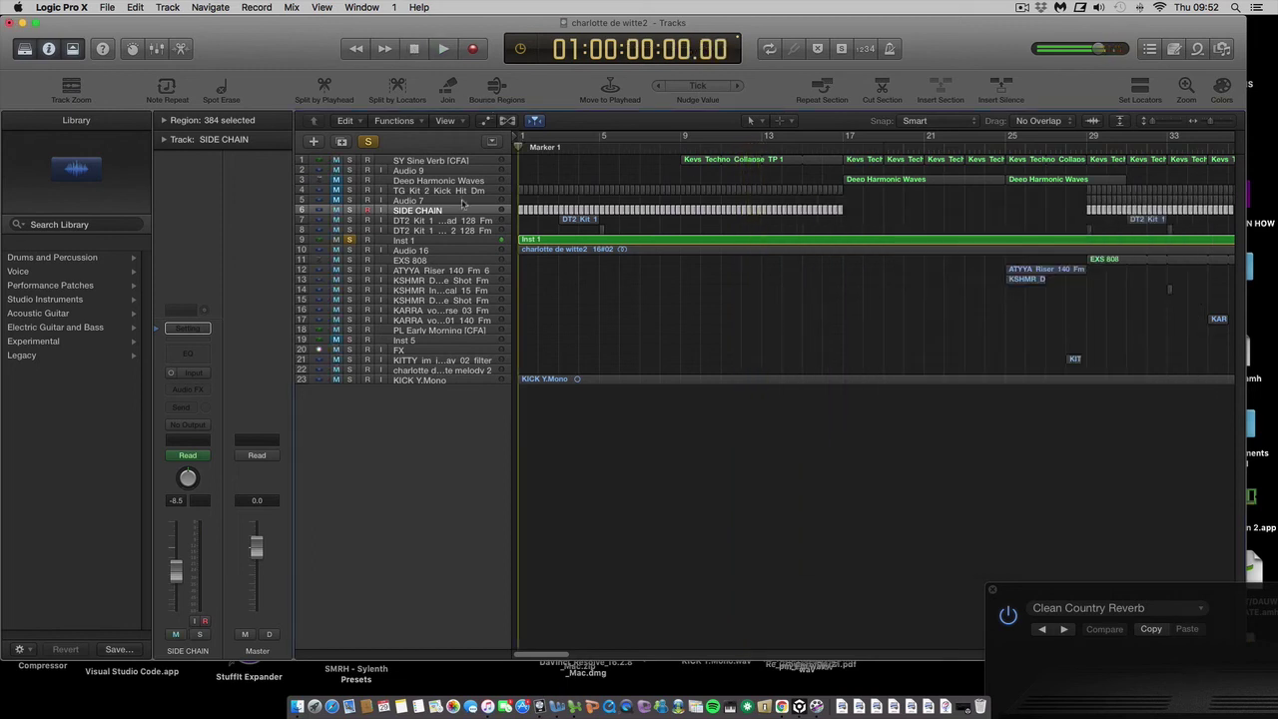
- Clear the Inst 1 solo, select the Audio 16 track, and play the full mix from the start
left_click(349, 241)
left_click(338, 241)
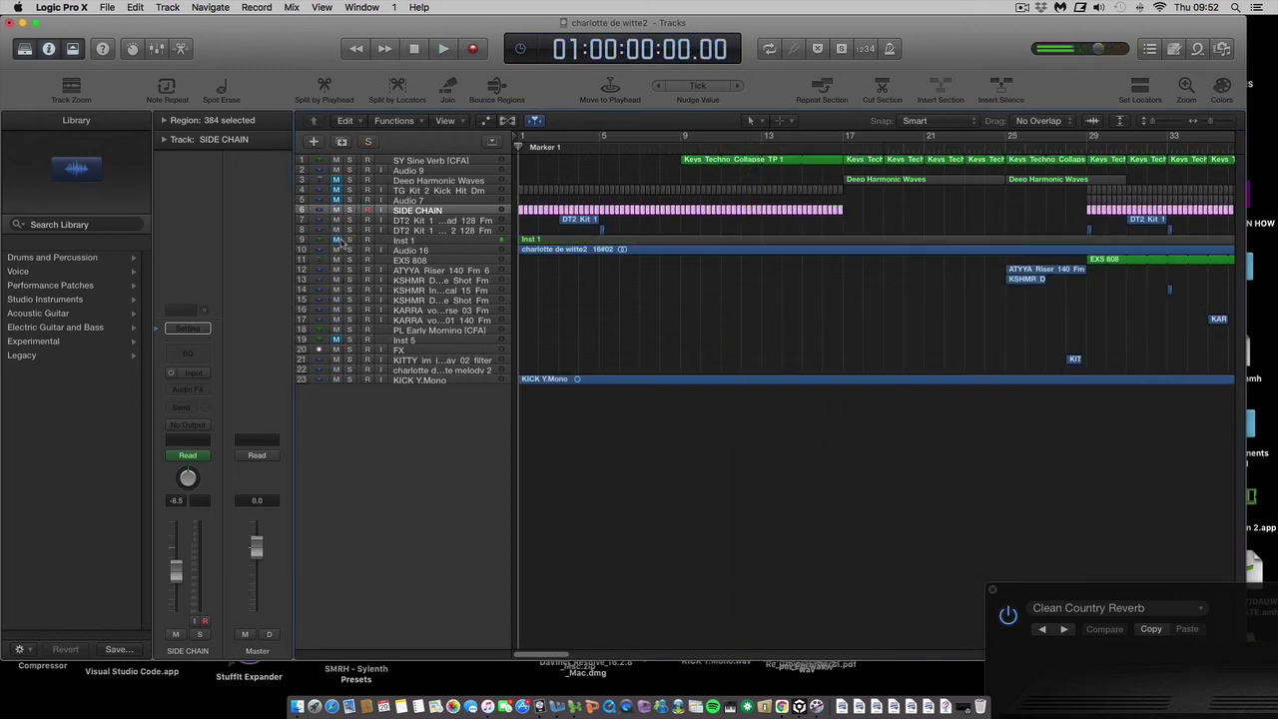
left_click(425, 251)
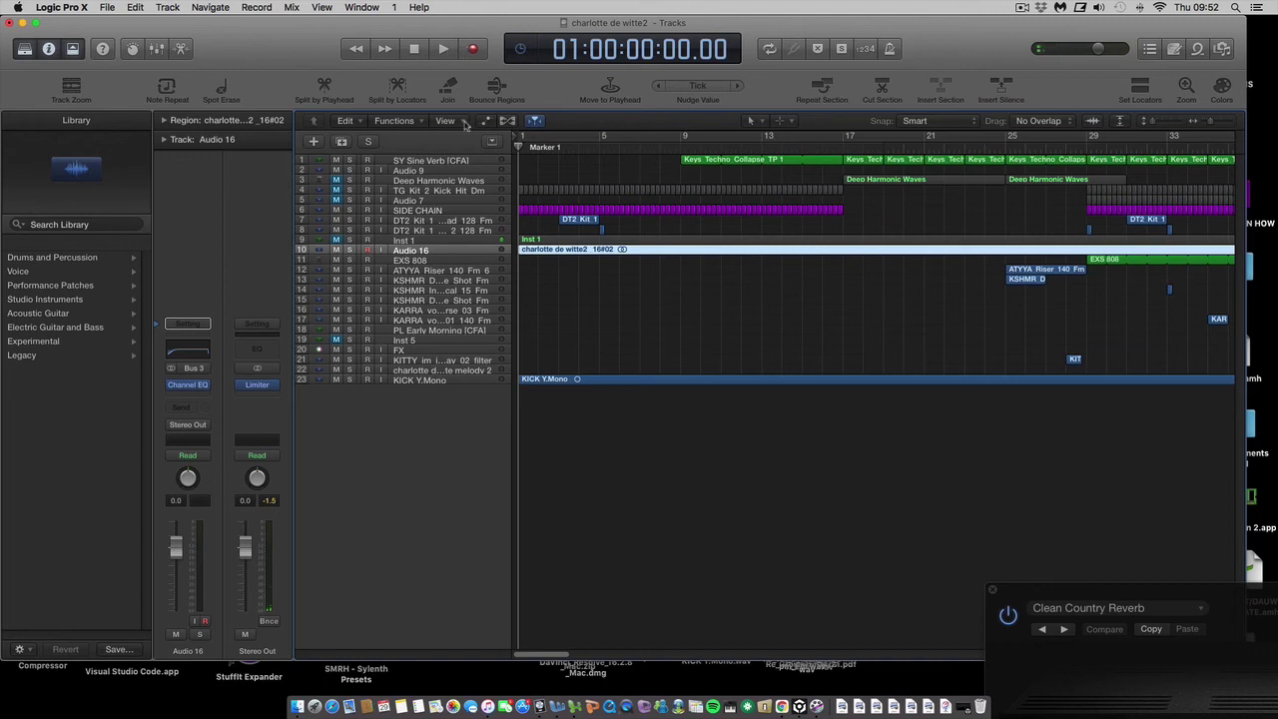
left_click(443, 49)
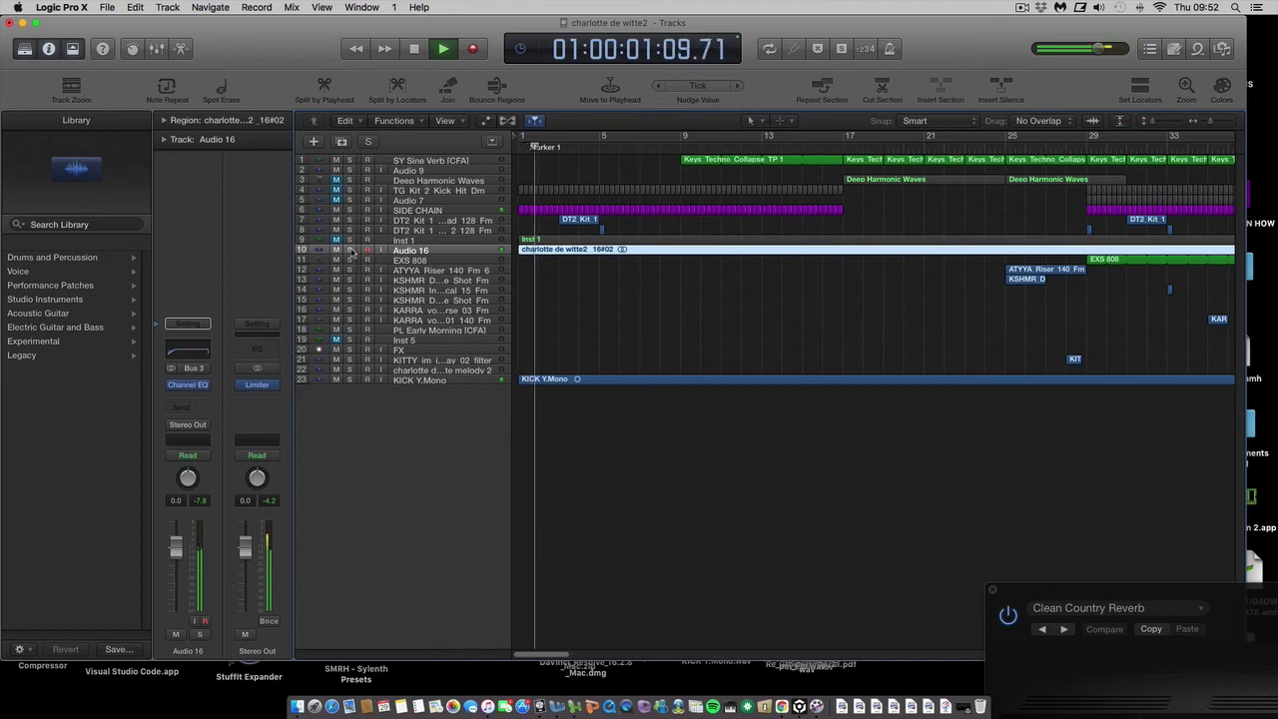
- Solo the Audio 16 track, play it from around bar 45, jump further along the song, and stop playback
key("s")
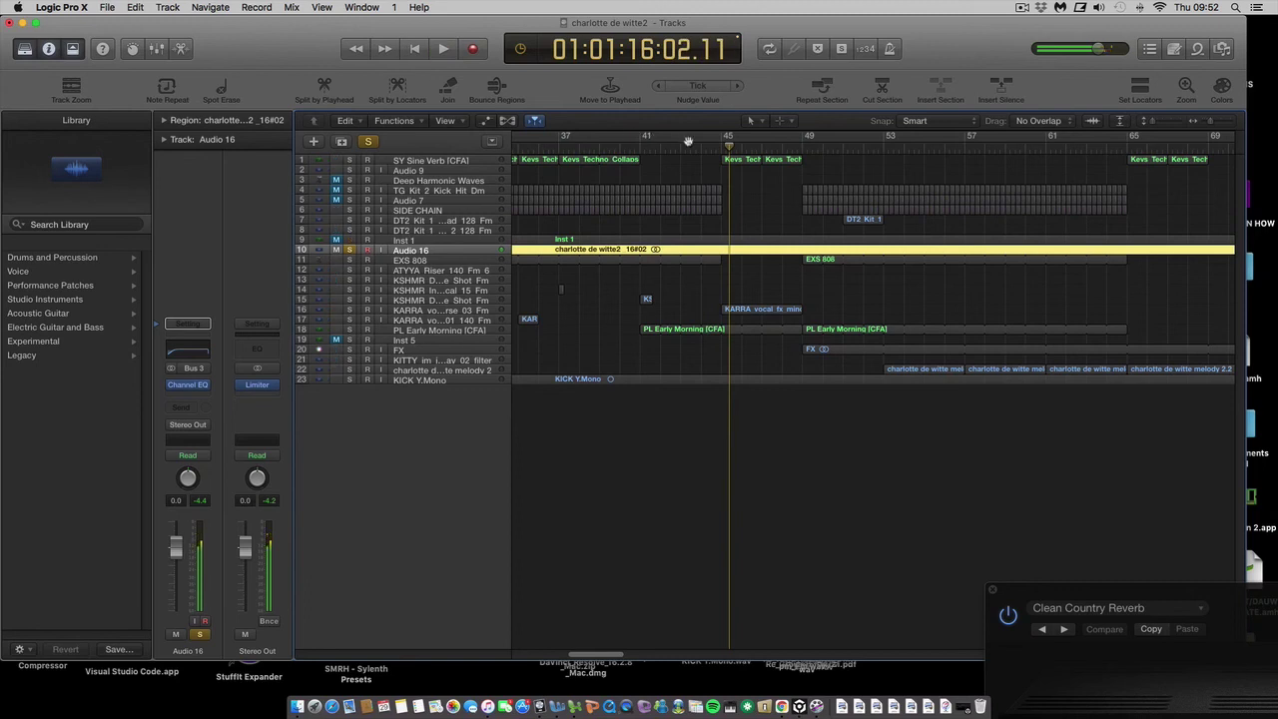
left_click_drag(732, 149, 721, 189)
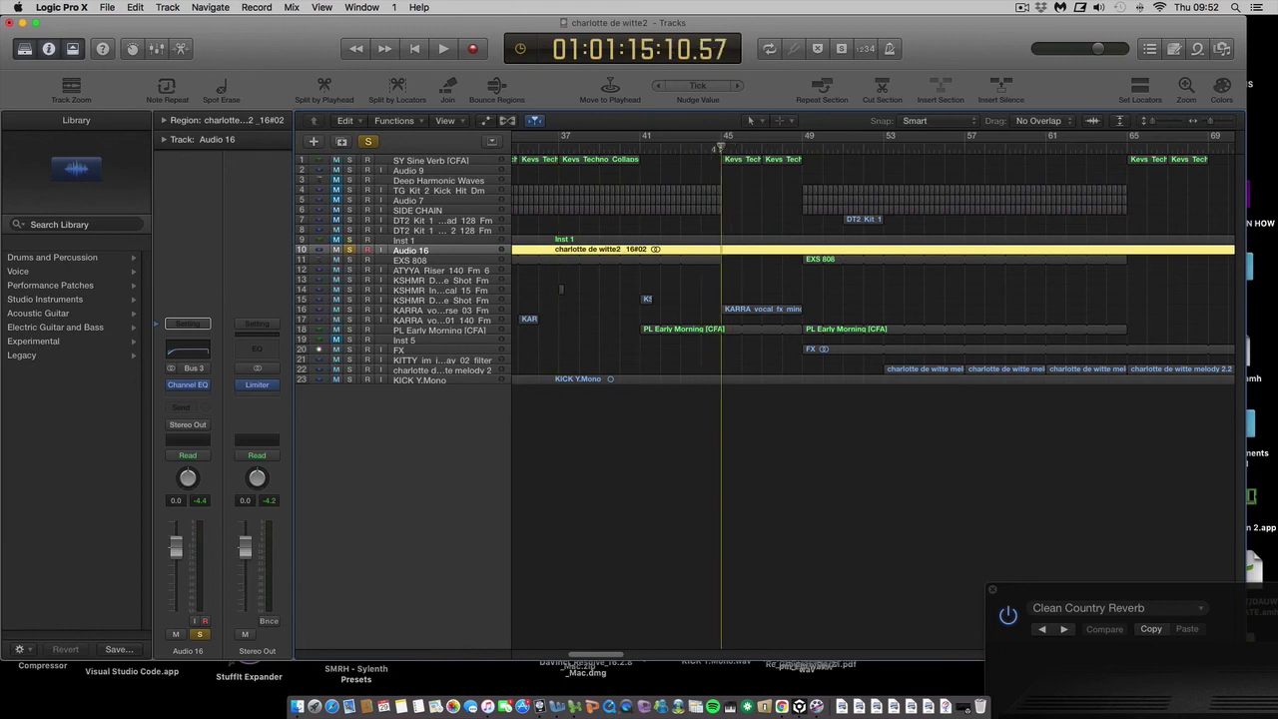
left_click(442, 49)
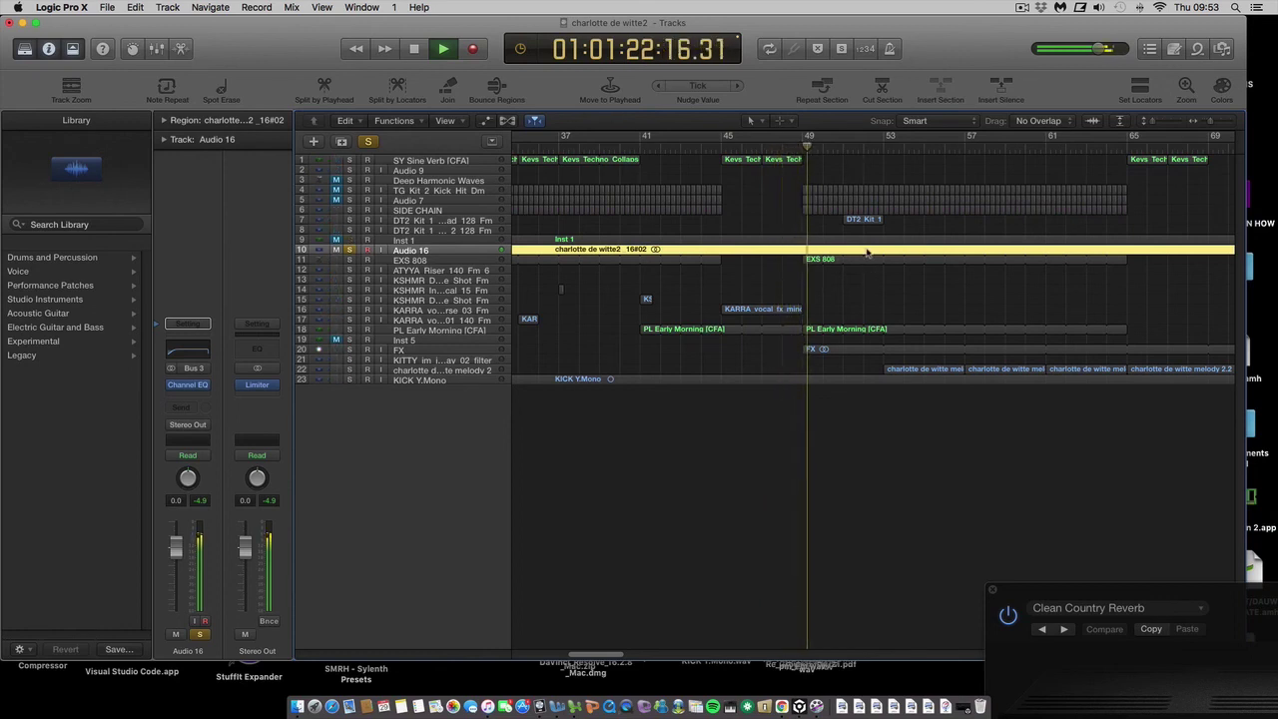
left_click(1127, 136)
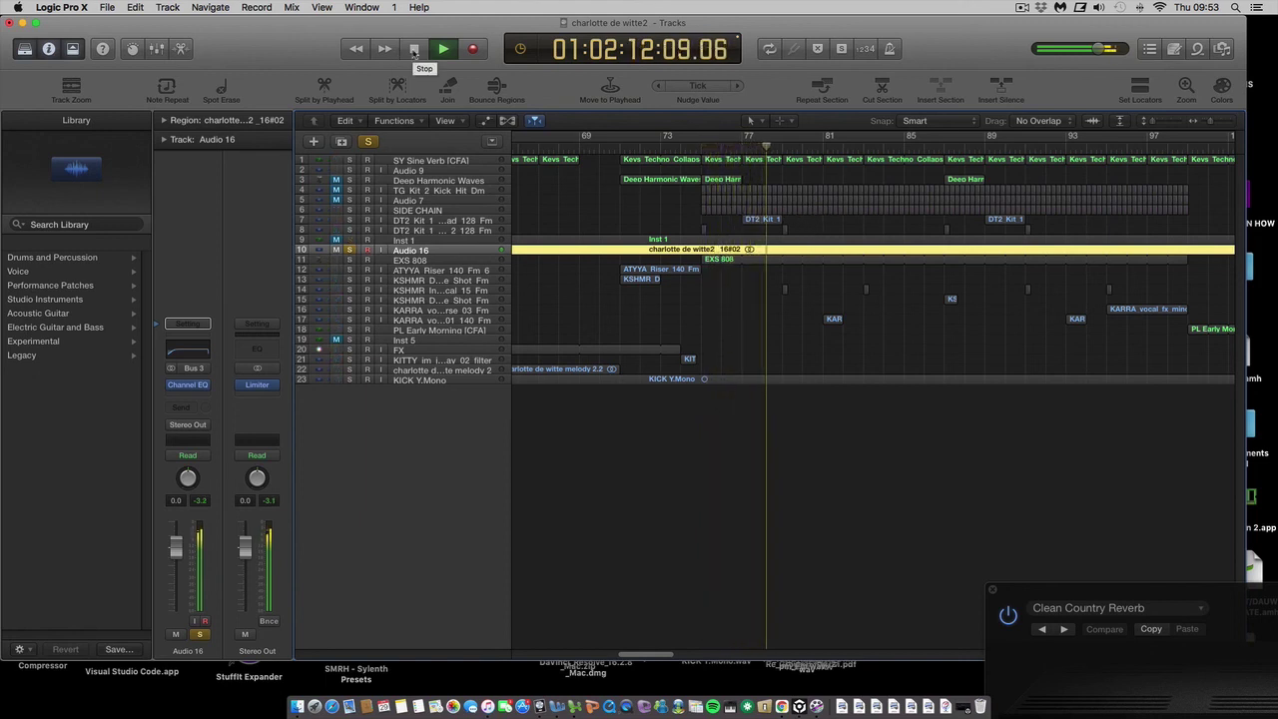
left_click(415, 49)
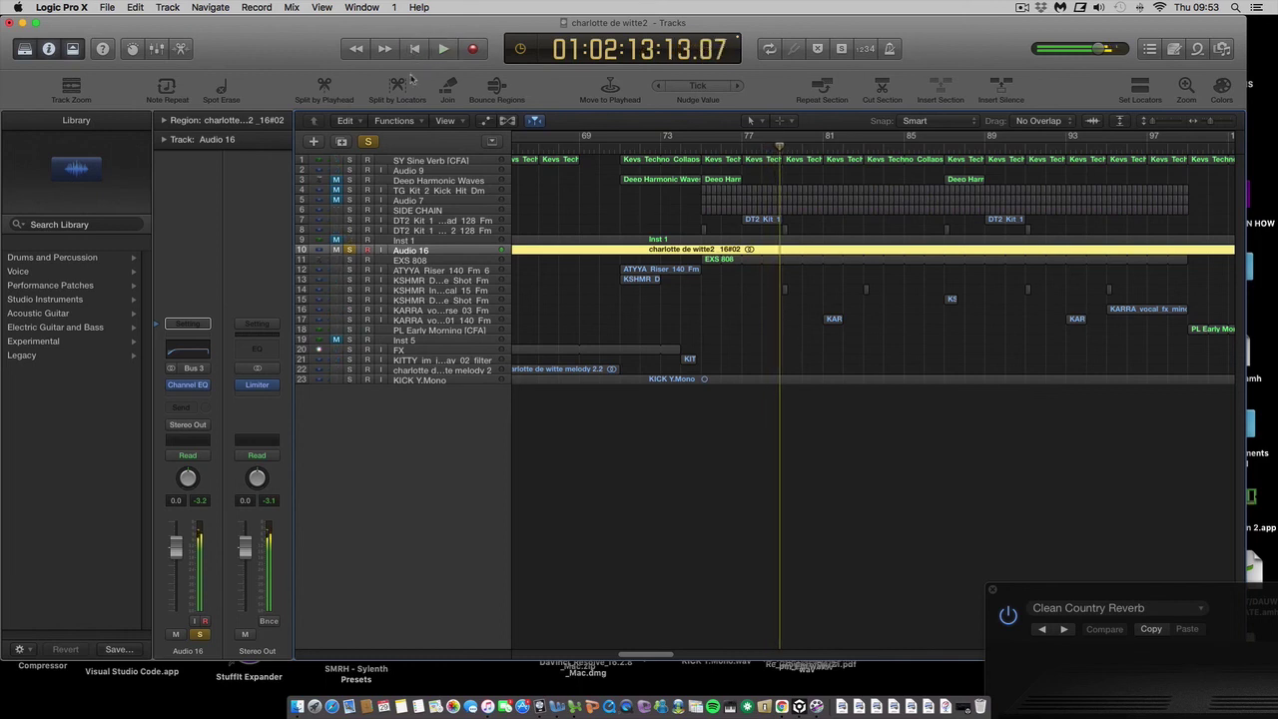
- Clear the Audio 16 solo, play the full mix from bar 71, select the FX track, and stop playback
left_click(367, 143)
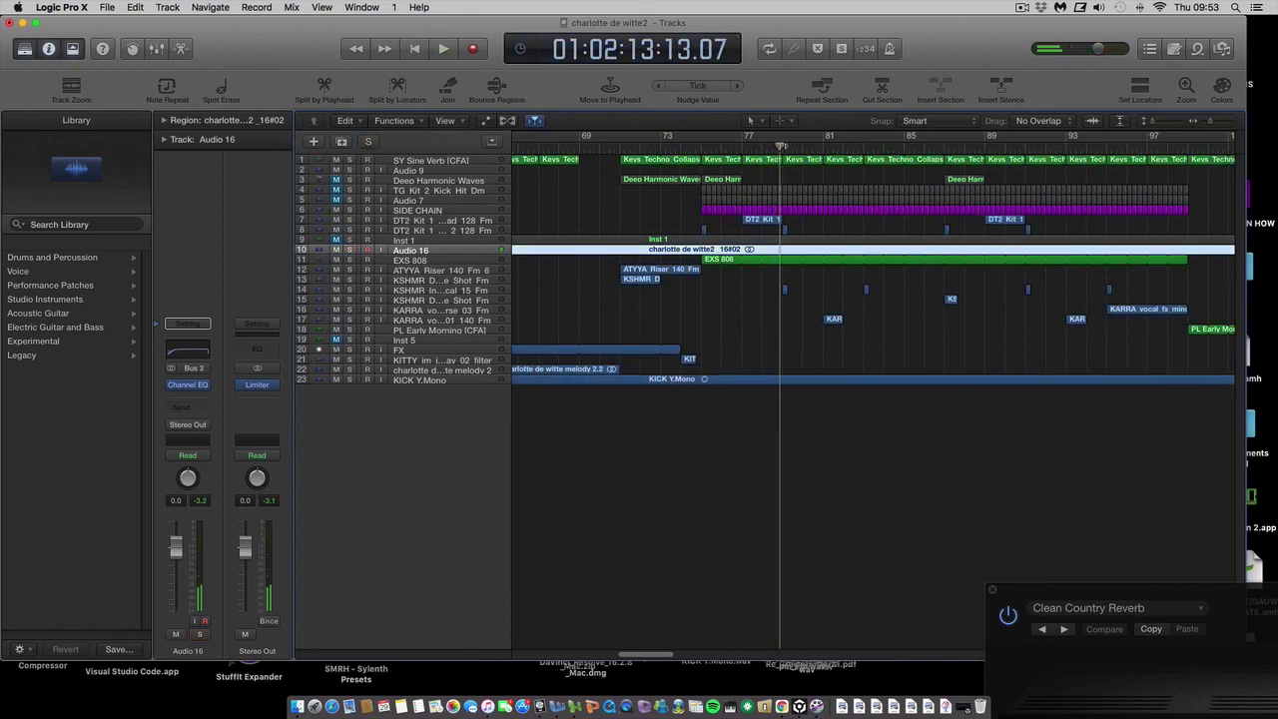
left_click_drag(782, 145, 616, 180)
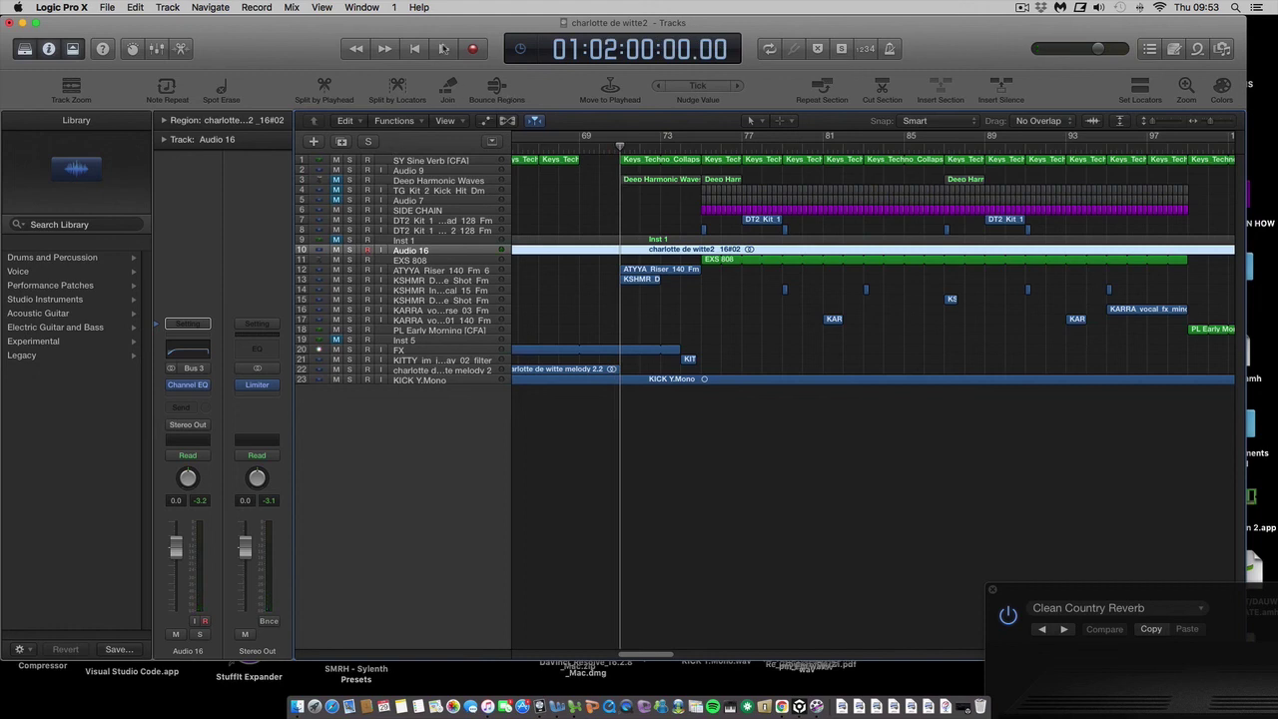
key("space")
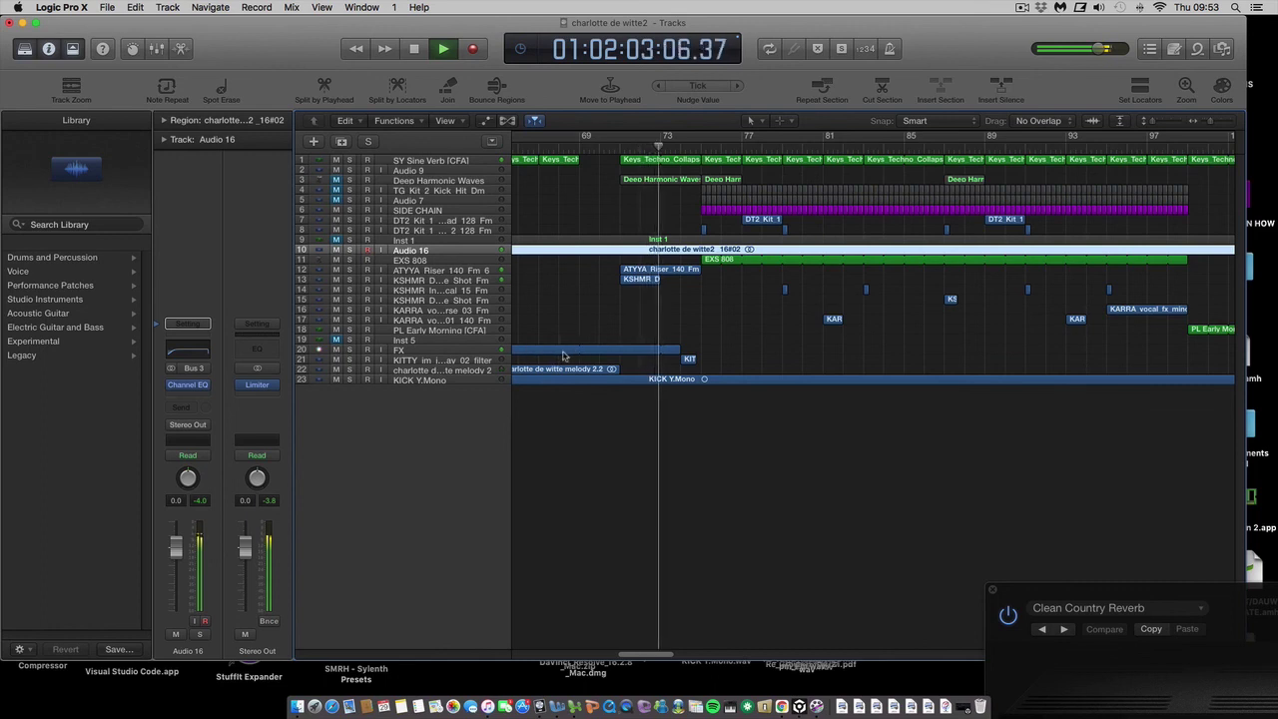
left_click(442, 352)
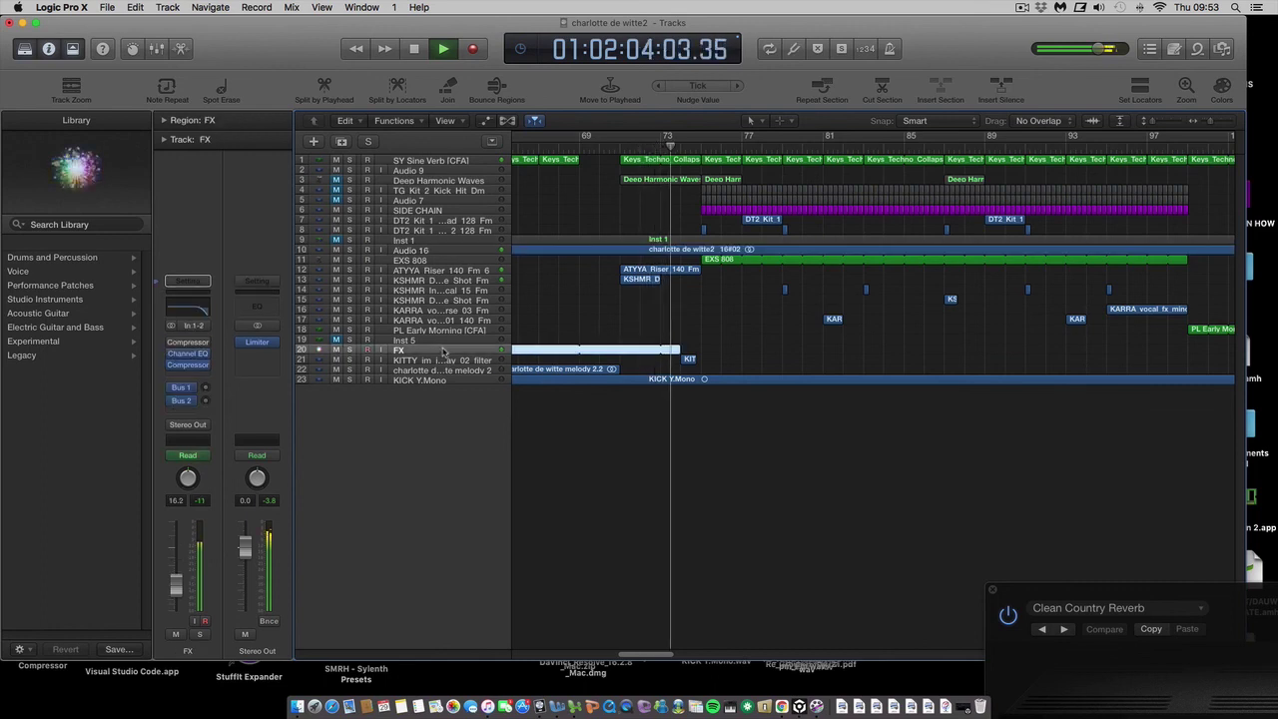
left_click(414, 48)
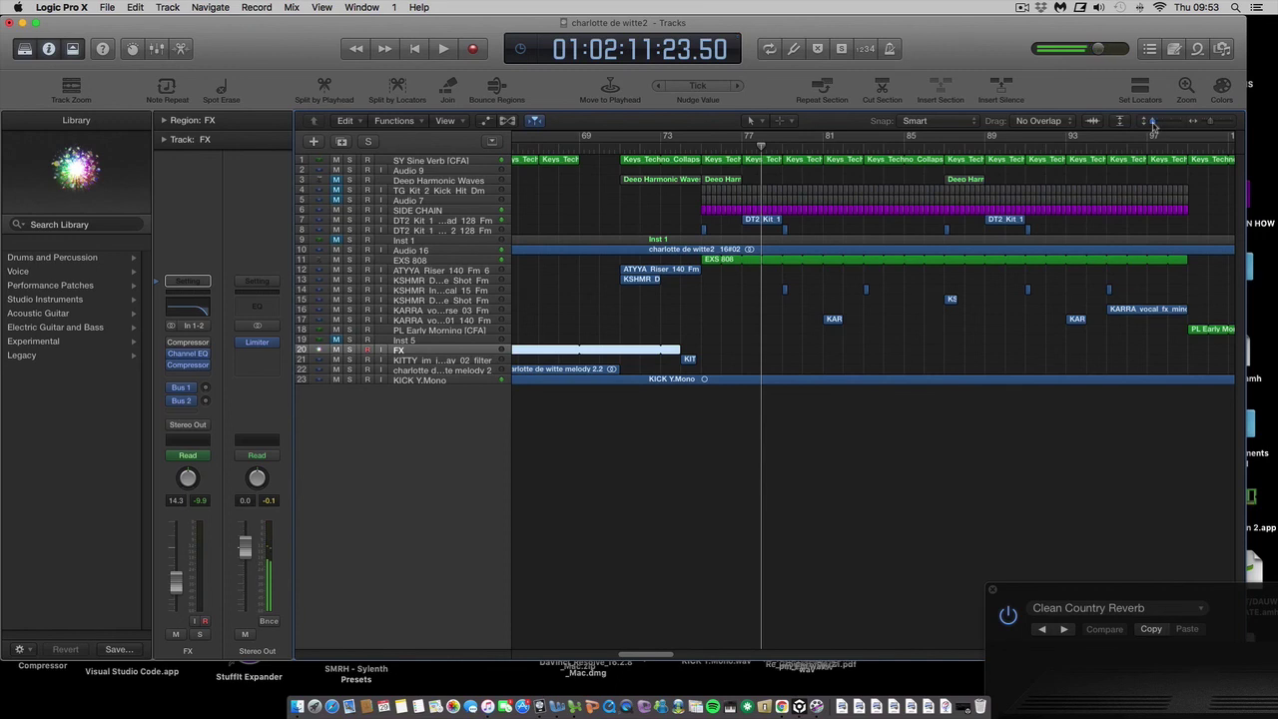
- Zoom out the arrangement and review its sections with the playhead at about bars 29, 45 and 65
left_click_drag(1153, 123, 1151, 123)
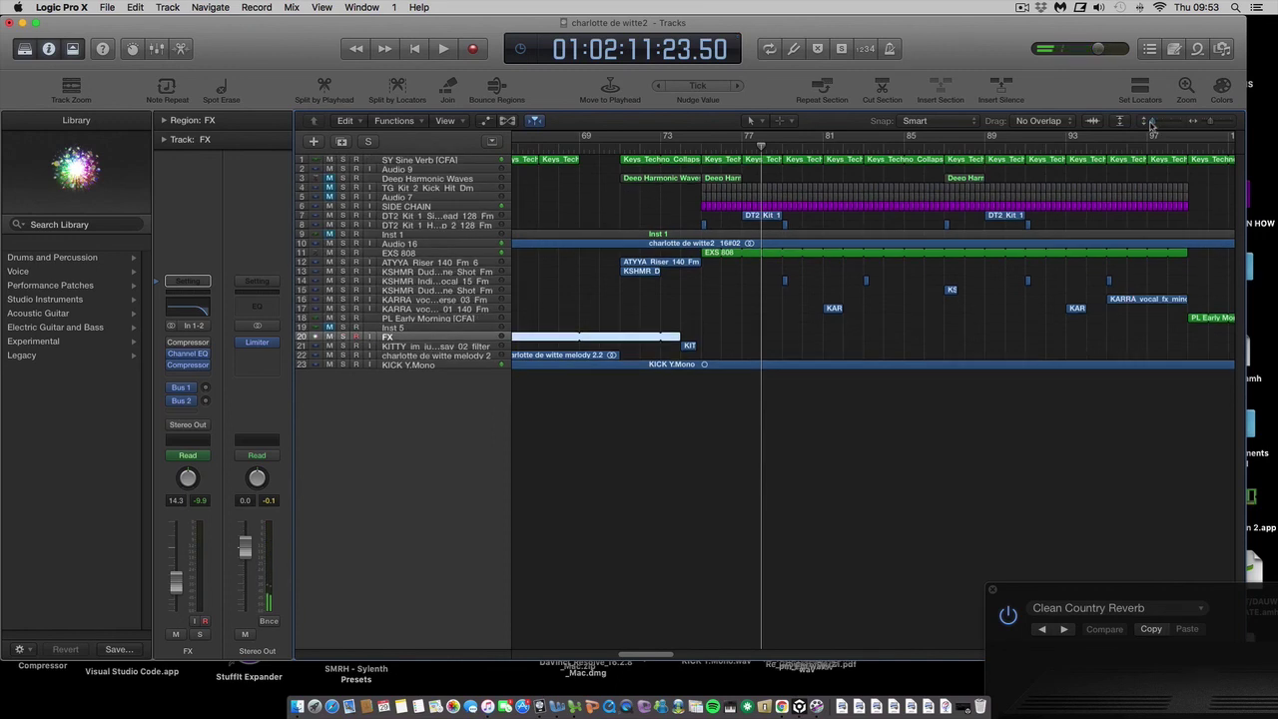
left_click_drag(1210, 121, 1206, 121)
key("comma")
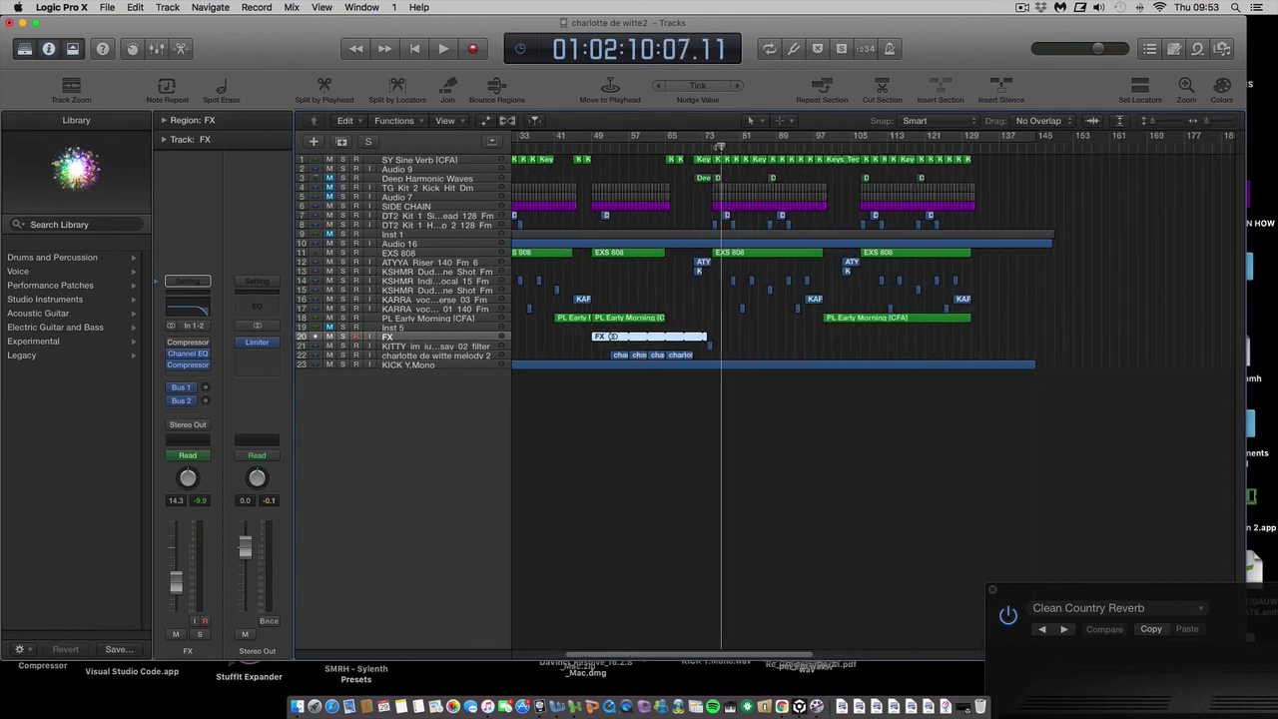
key("period")
left_click_drag(707, 182, 610, 188)
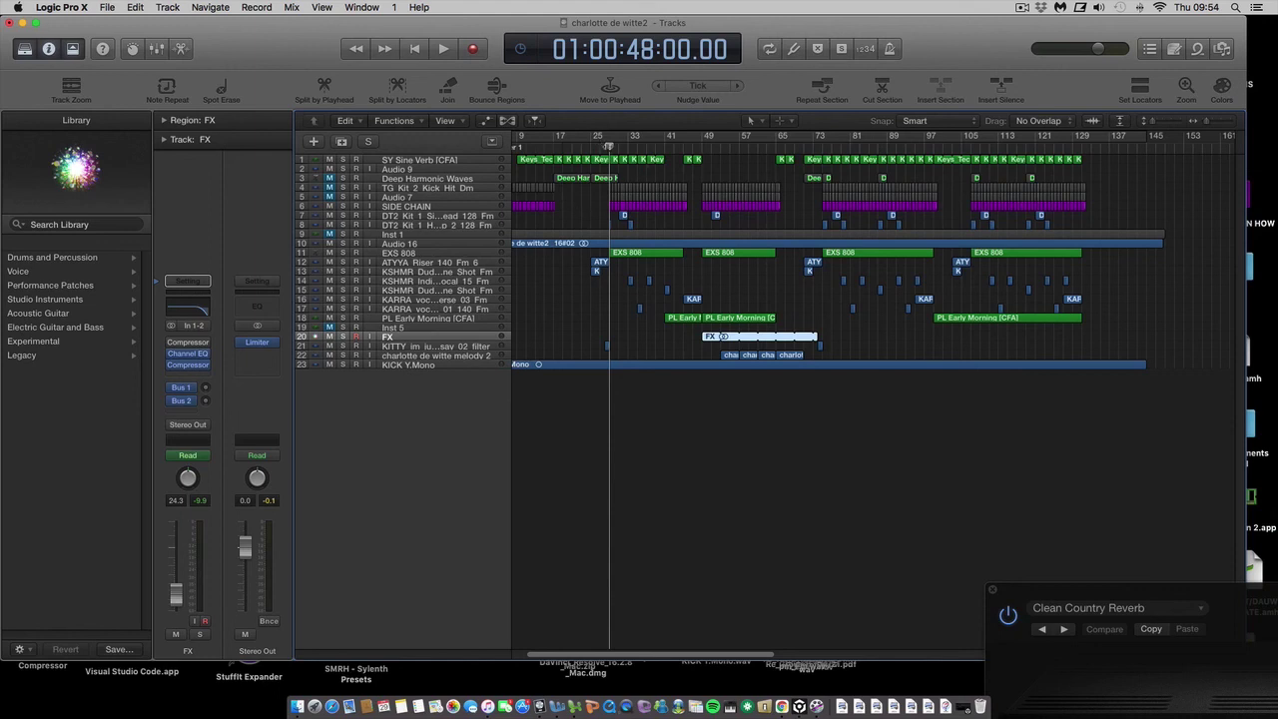
left_click_drag(608, 159, 688, 160)
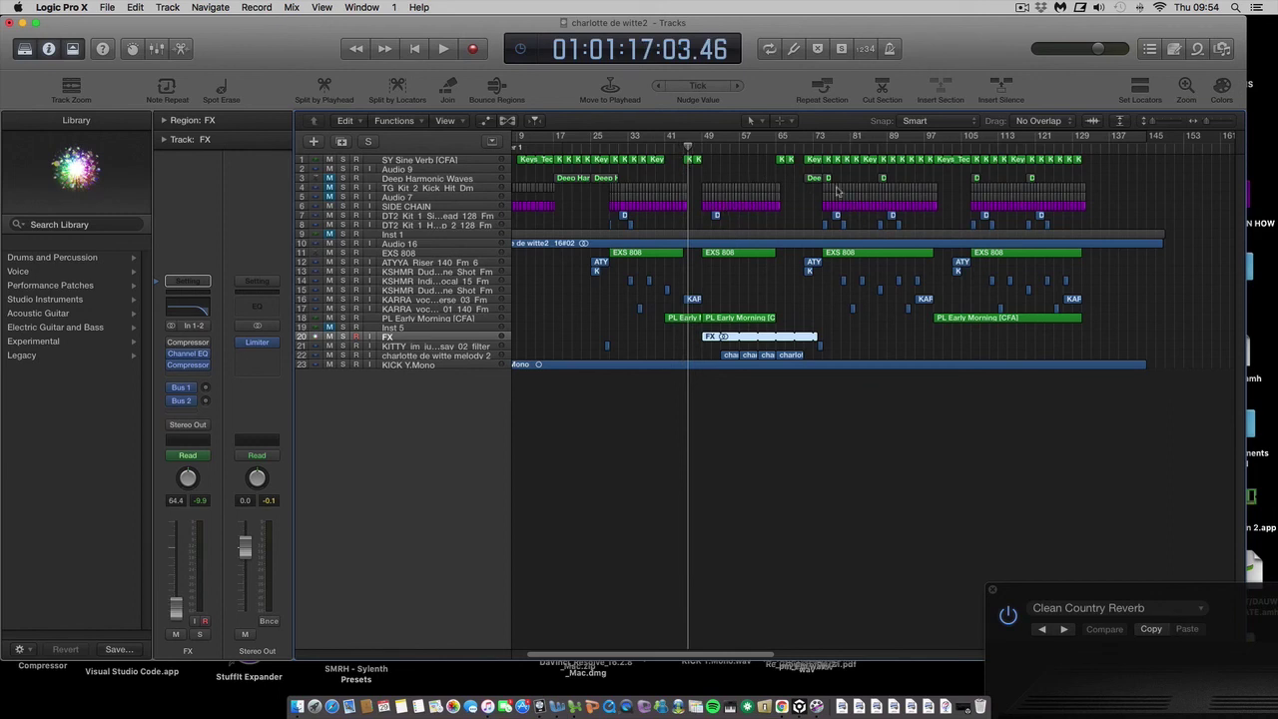
left_click_drag(676, 157, 775, 152)
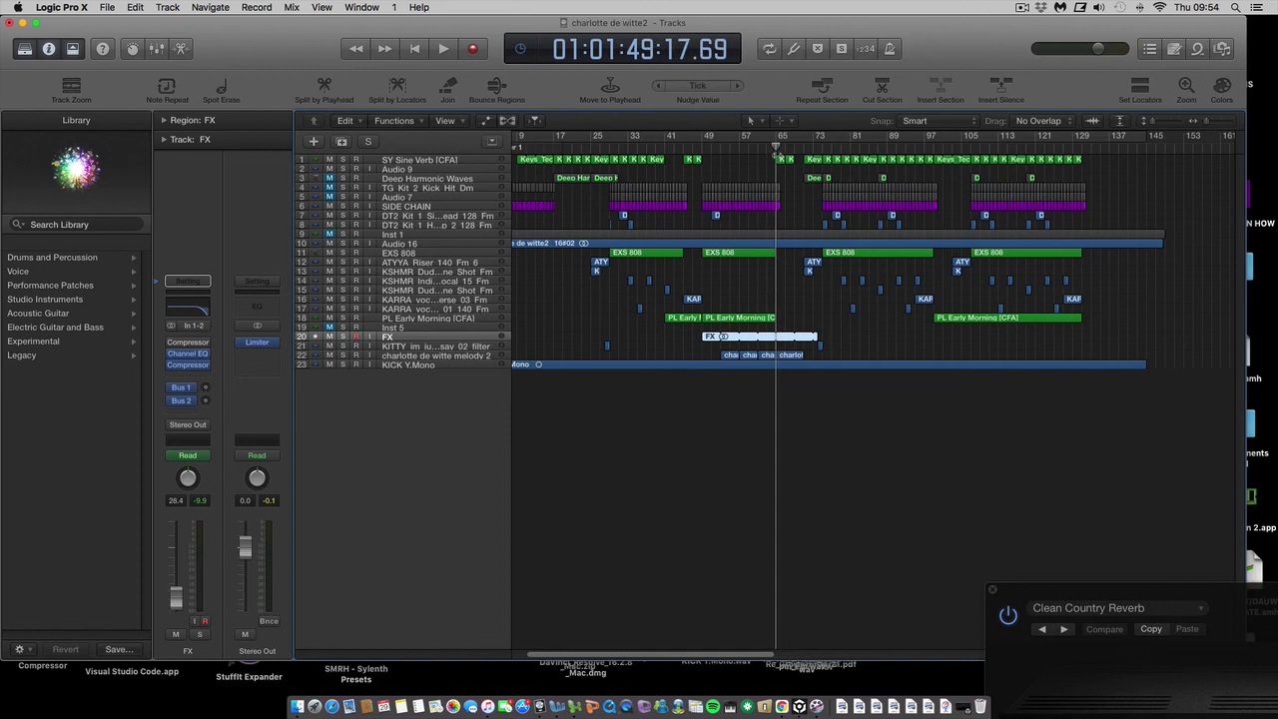
- Review the final sections up close, play the full mix briefly from about bar 120, and select the PL Early Morning [CFA] track
left_click(1205, 122)
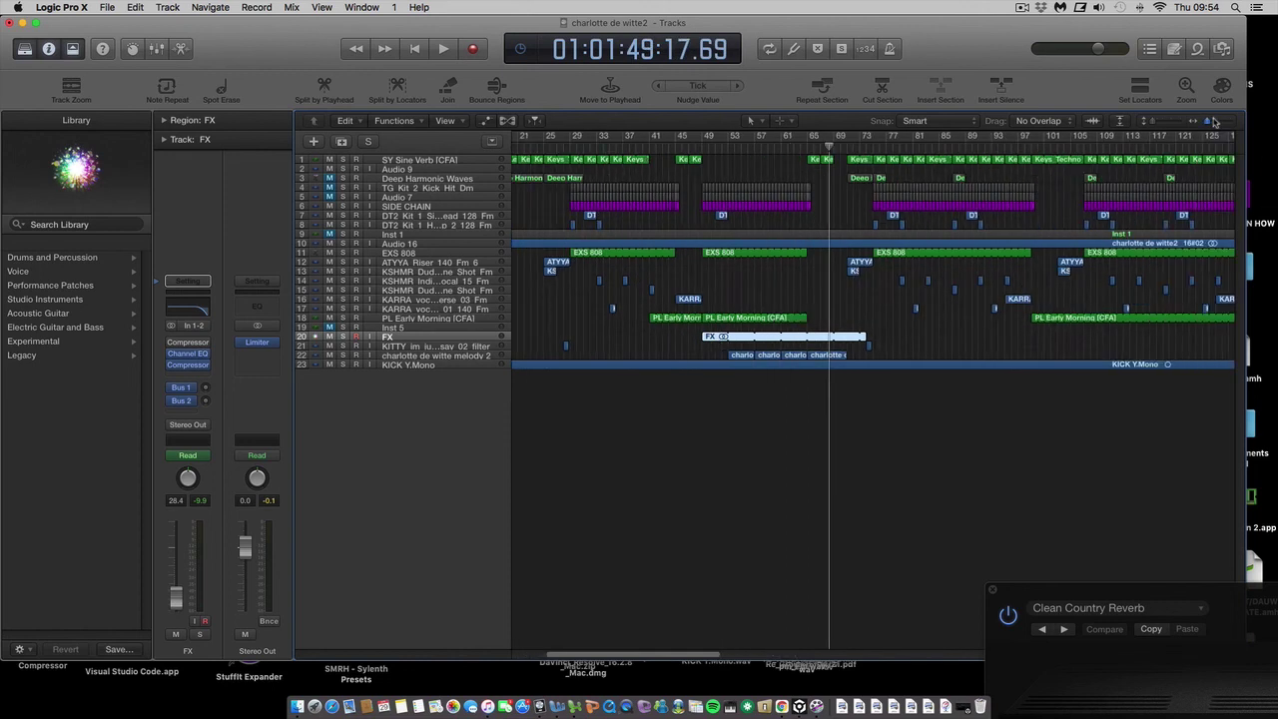
left_click_drag(1205, 121, 1208, 122)
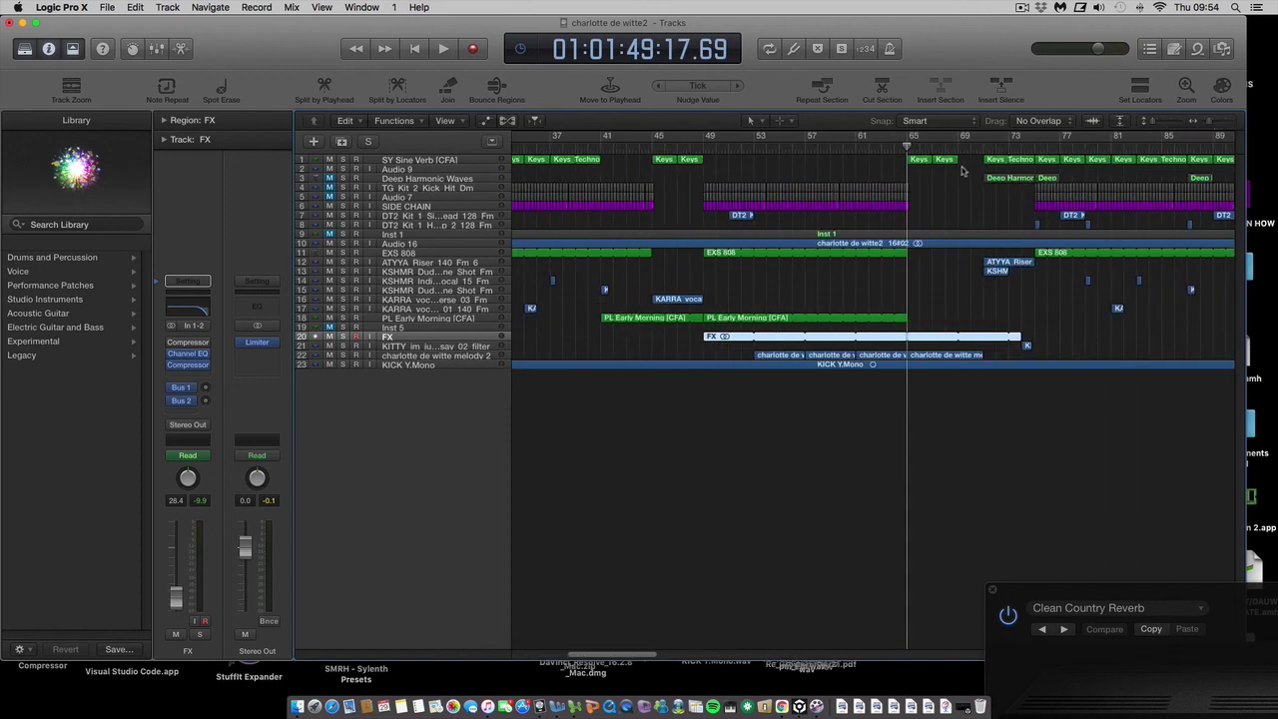
left_click_drag(909, 148, 1275, 147)
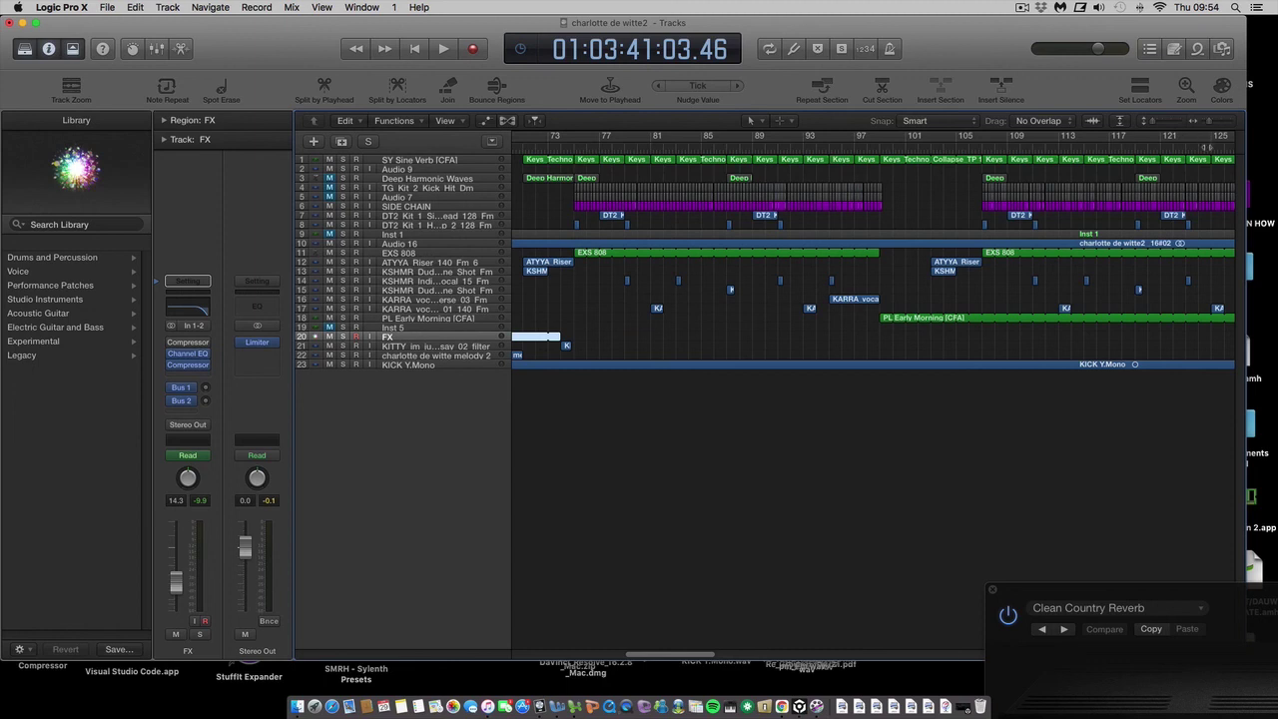
left_click_drag(1207, 147, 844, 147)
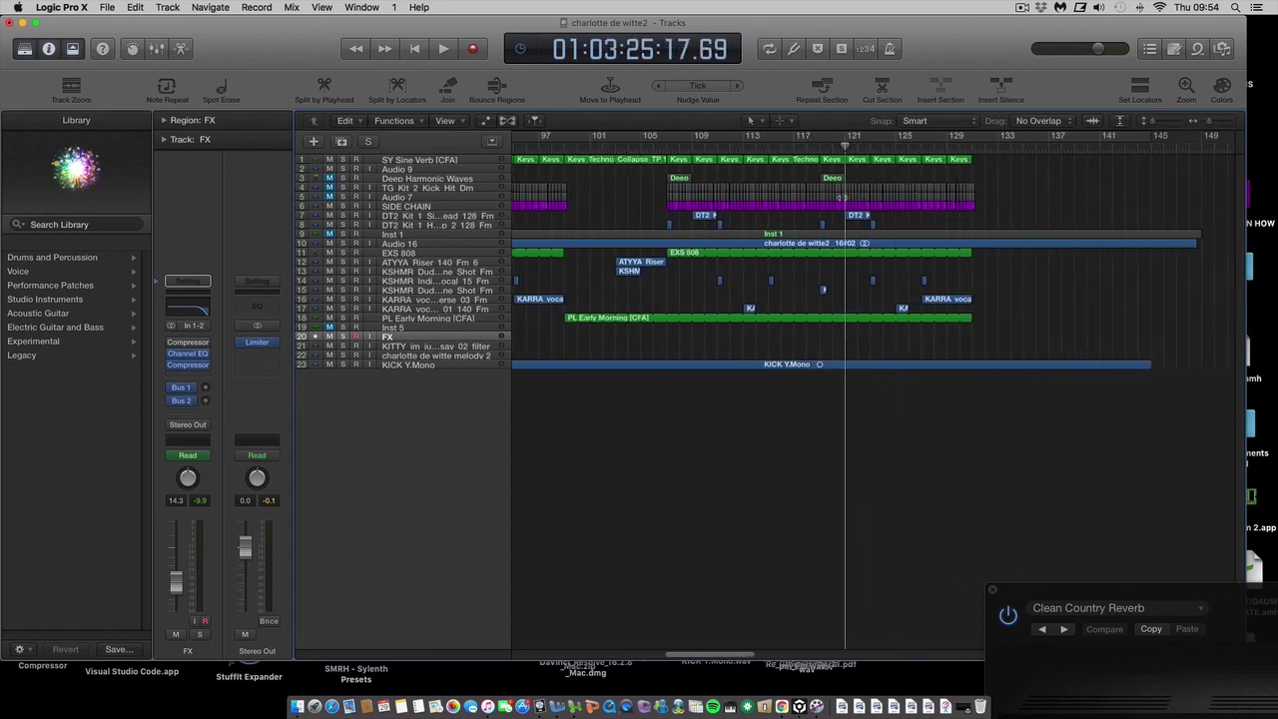
key("space")
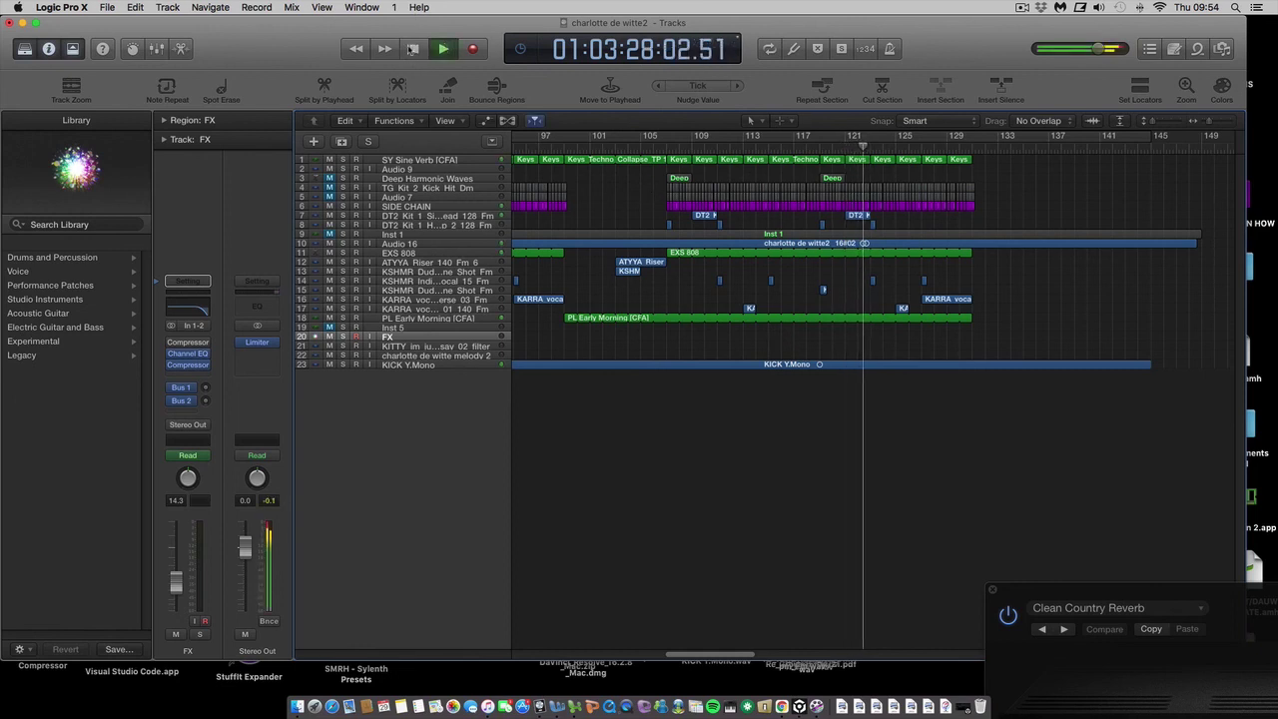
key("space")
left_click(477, 318)
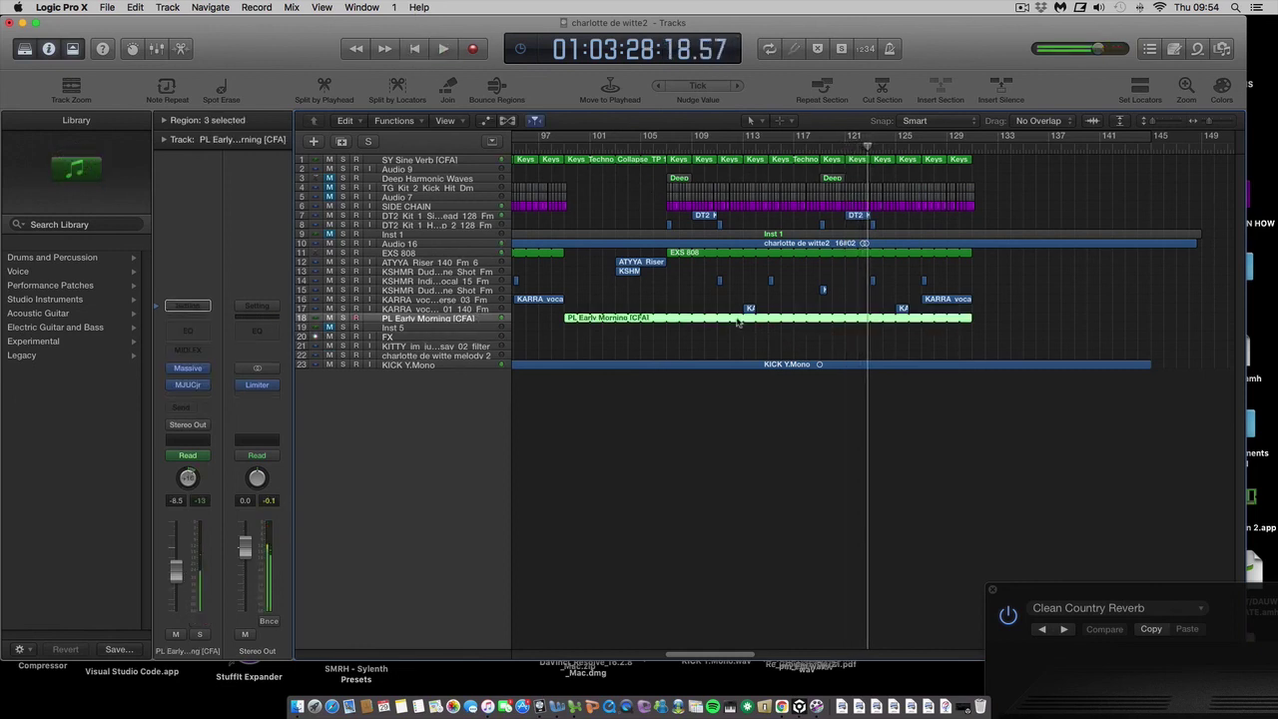